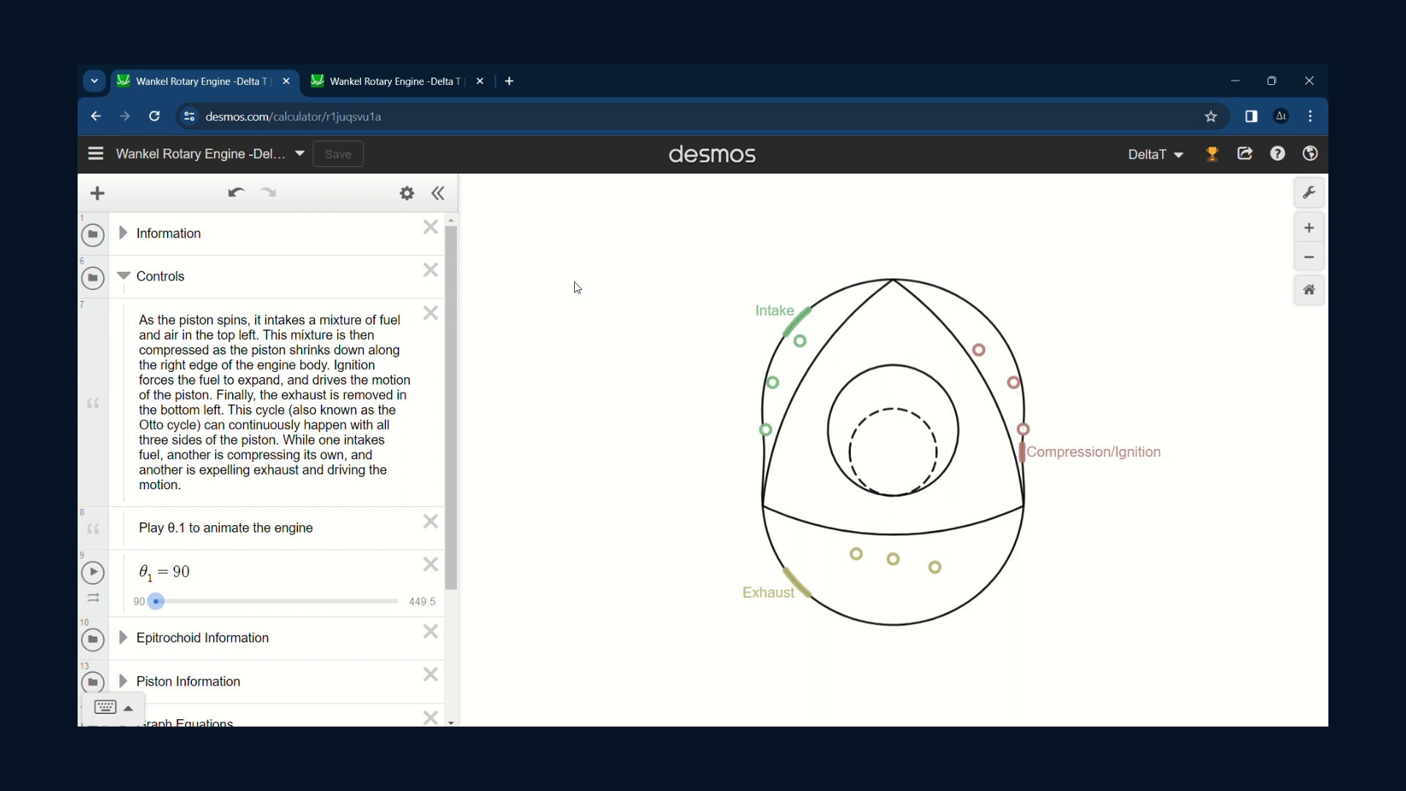
Step: Run the θ₁ animation to watch the engine rotate, and stop it
left_click(93, 573)
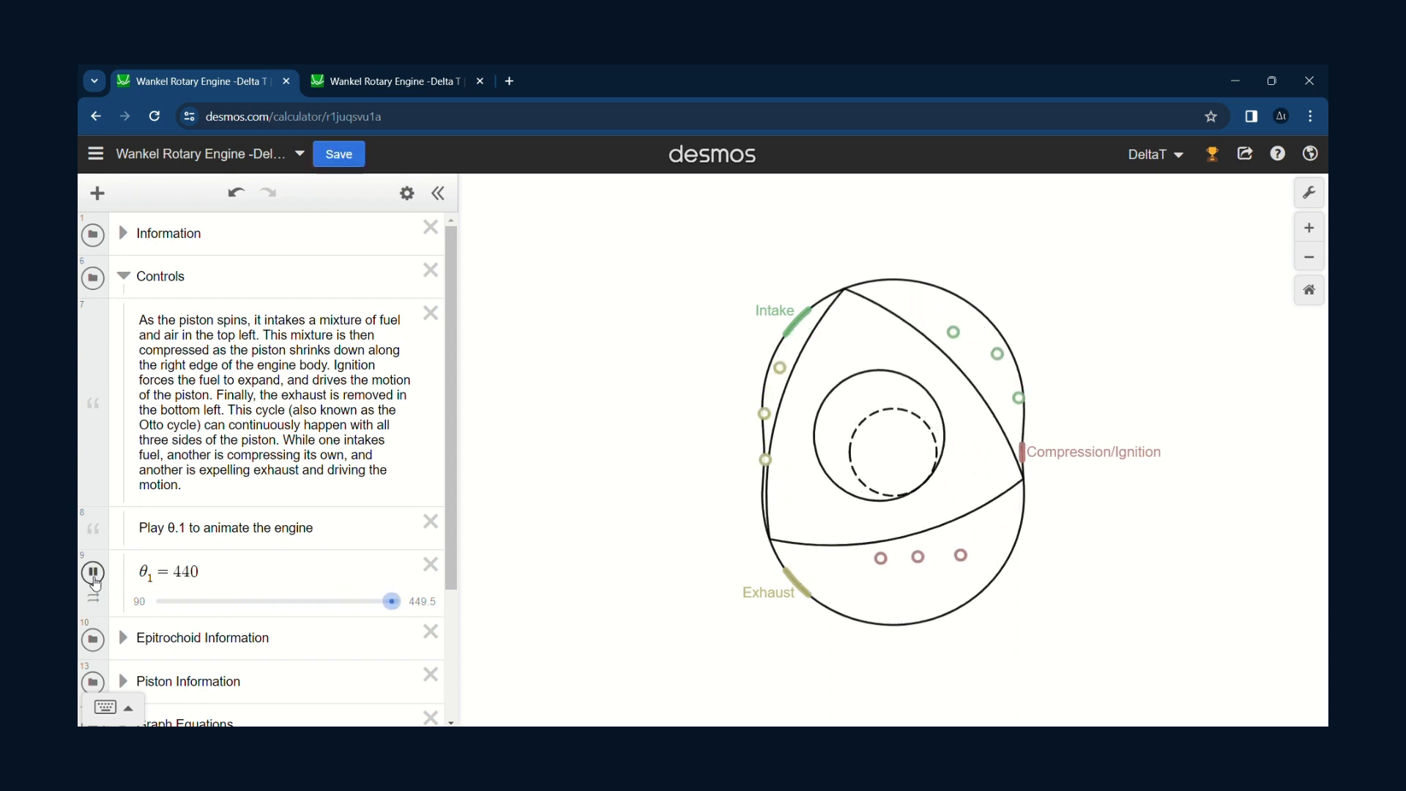
left_click(93, 573)
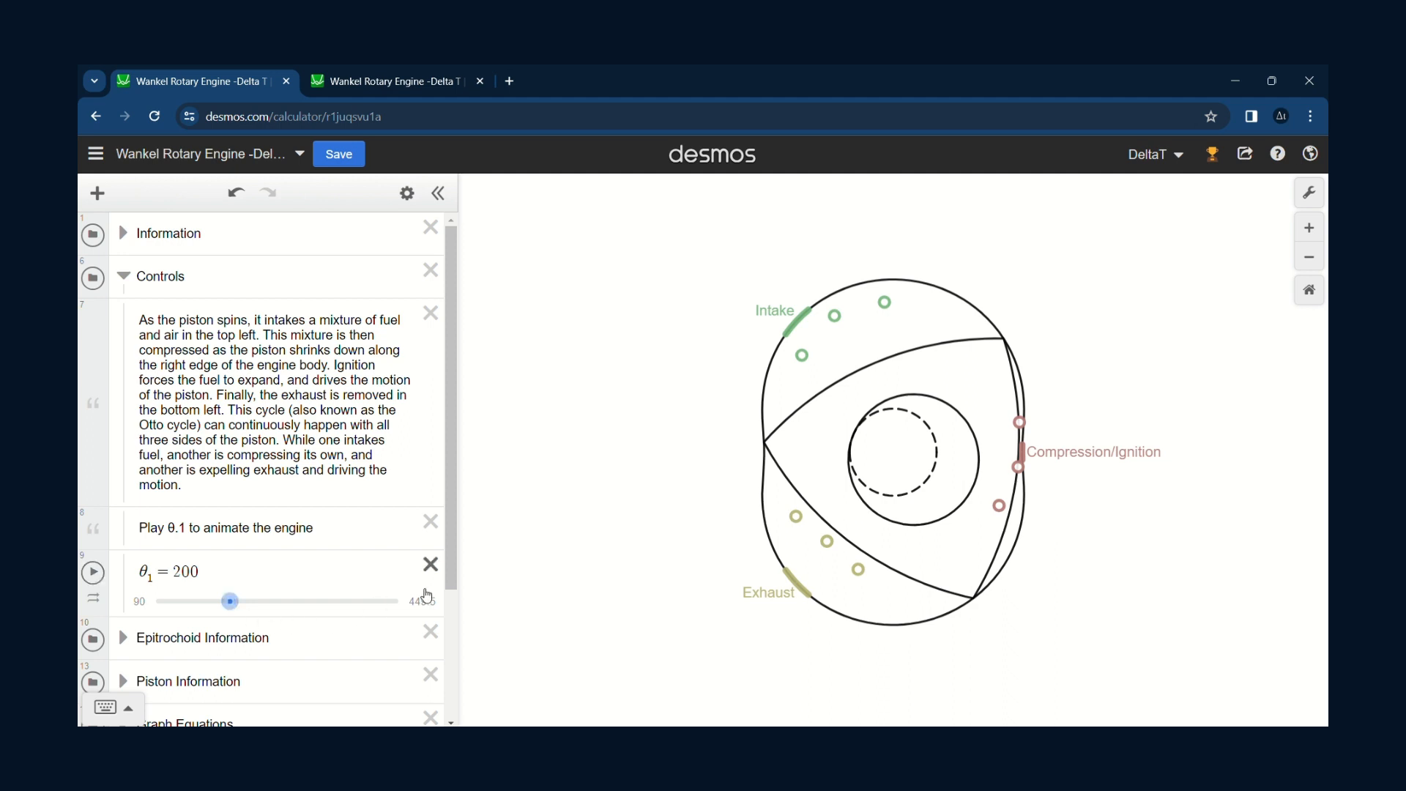
Step: Switch to the PowerPoint project presentation and browse the slides on n-ellipses and epitrochoids
left_click(562, 747)
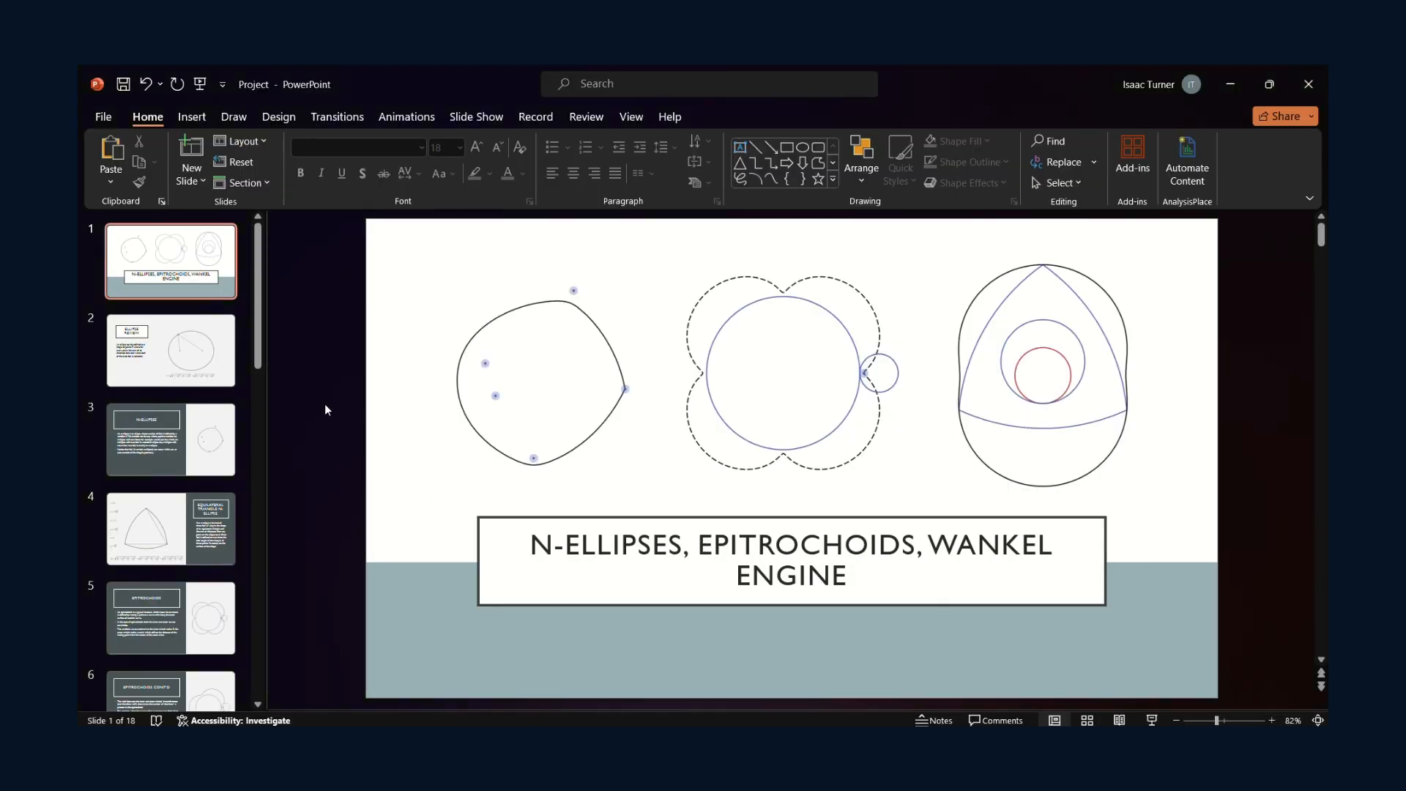
scroll(327, 409, "down", 3)
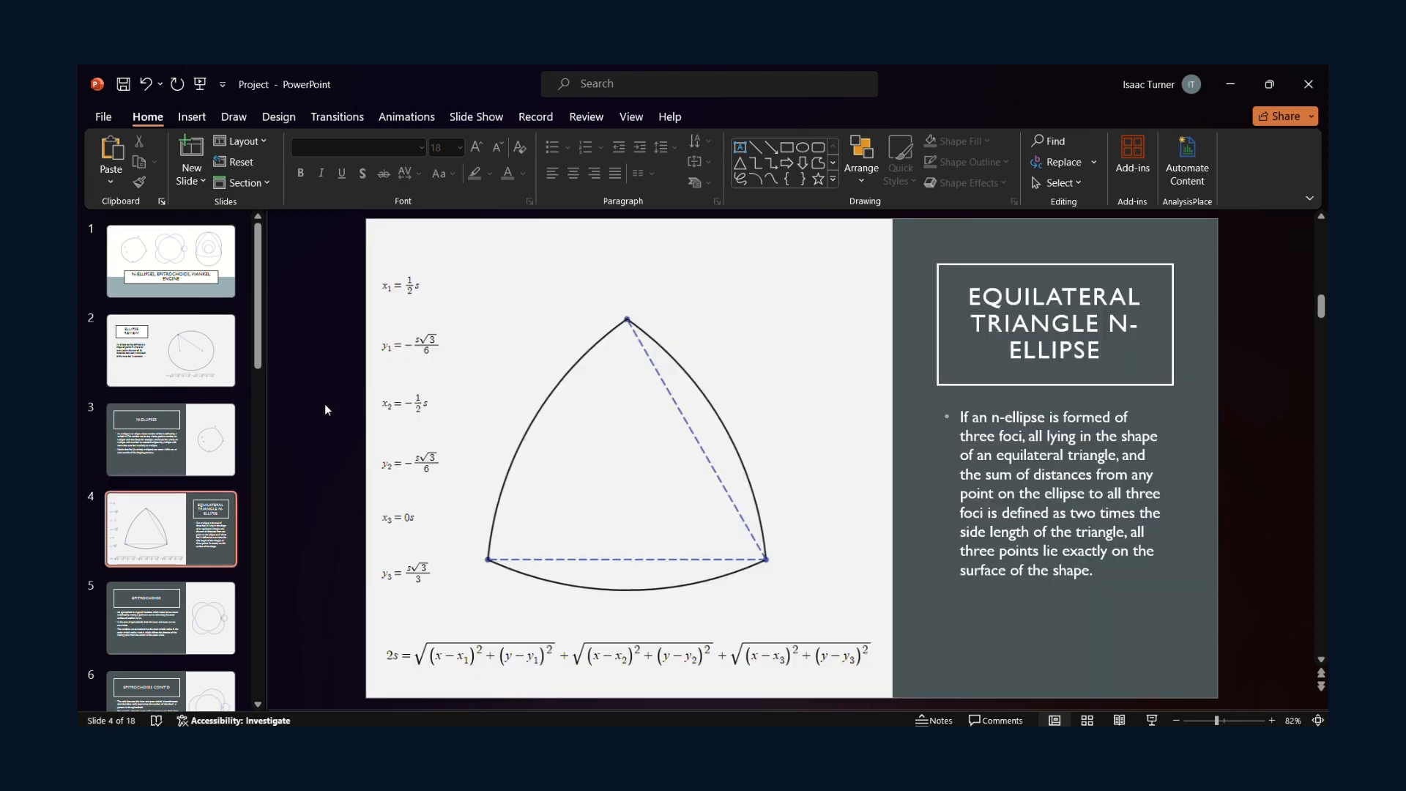
scroll(326, 409, "down", 4)
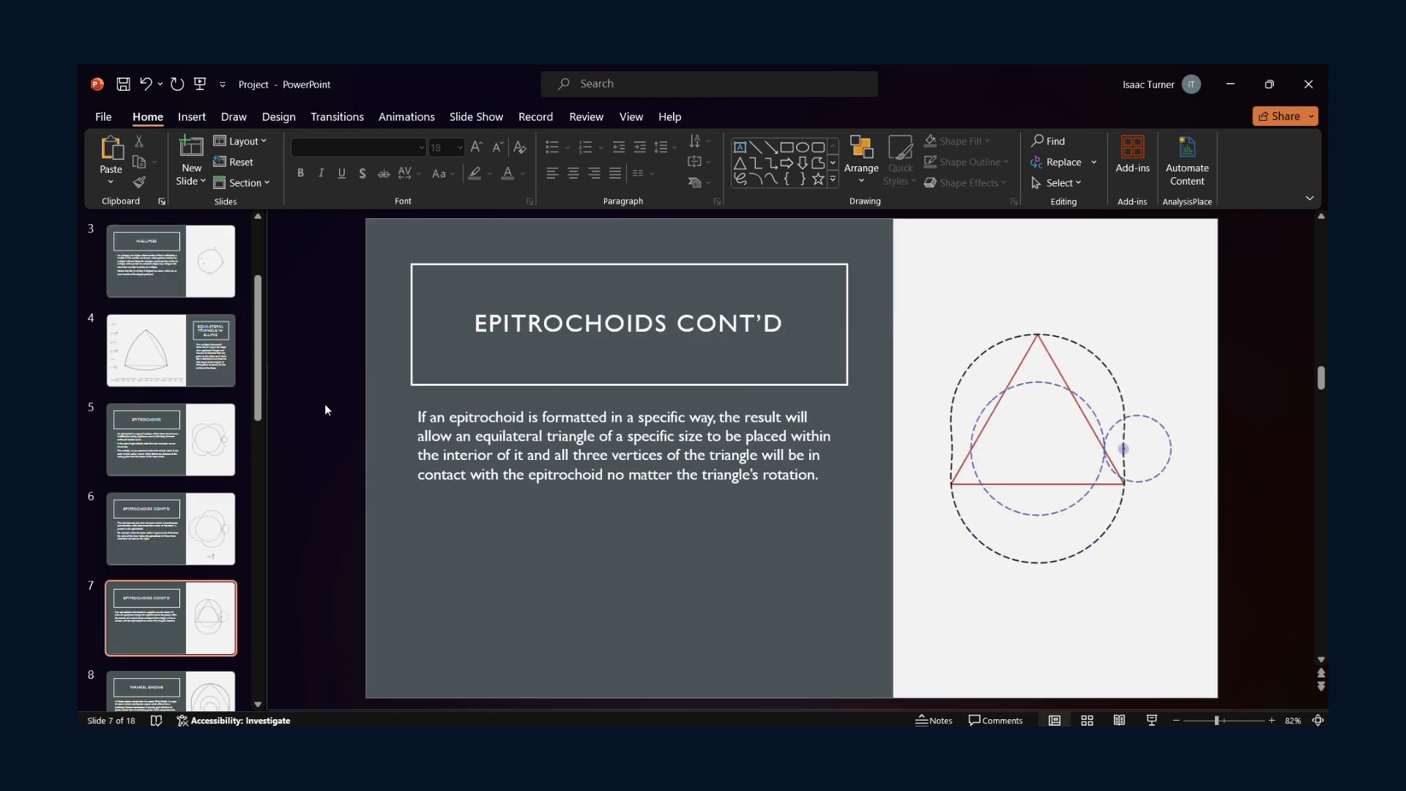
scroll(327, 409, "up", 2)
scroll(327, 410, "up", 3)
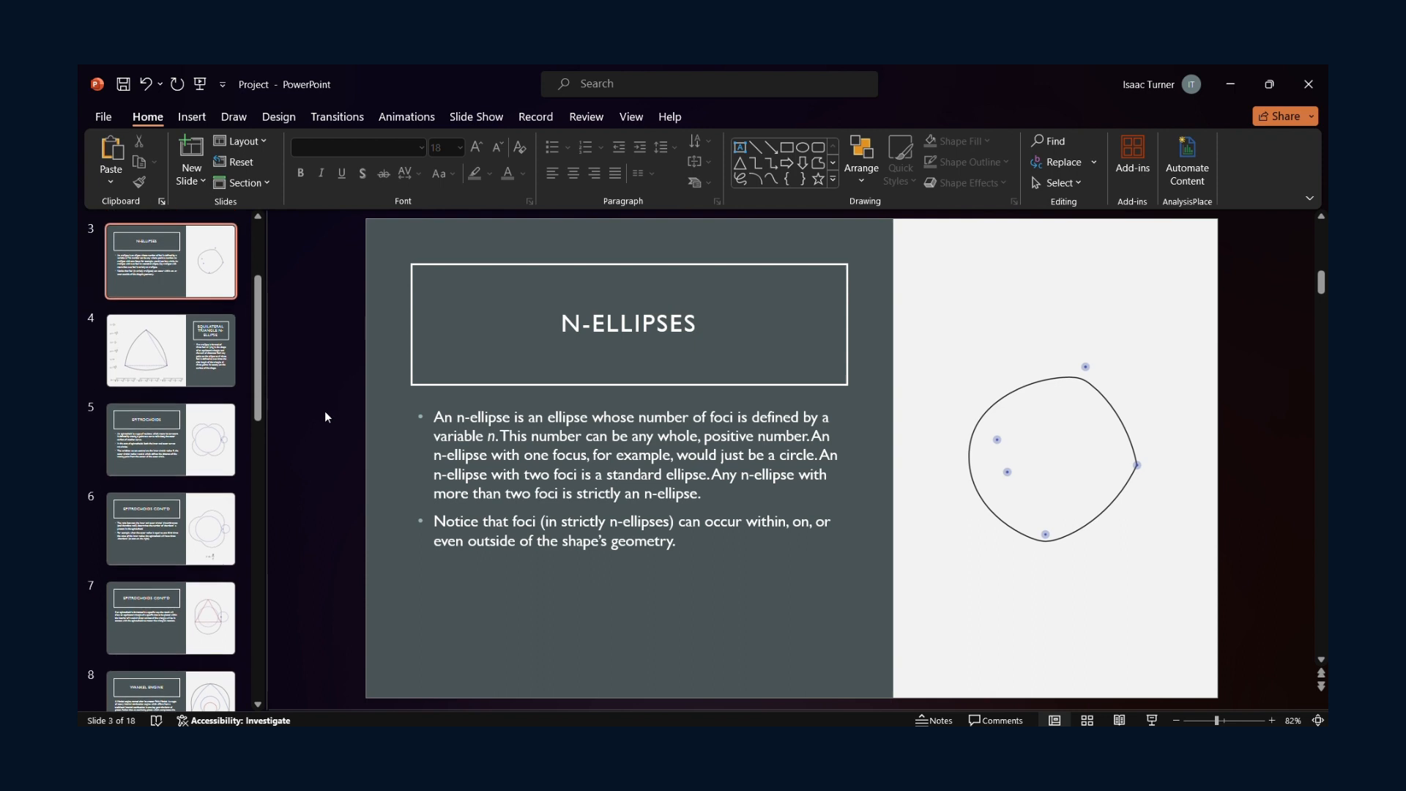
Step: Switch back to the Desmos engine graph, reset θ₁ to 90 and save the graph
mouse_move(885, 744)
left_click(886, 667)
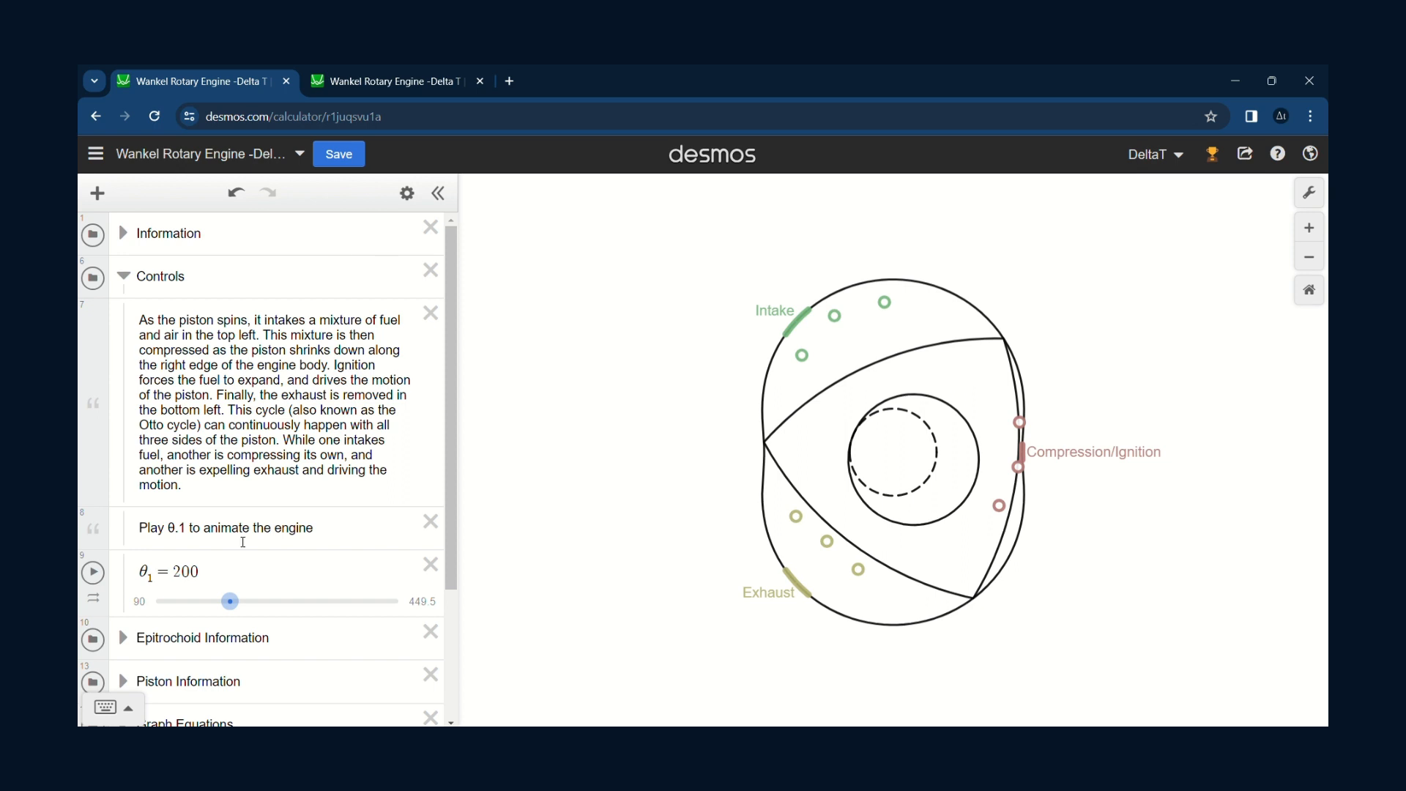
left_click_drag(229, 602, 155, 602)
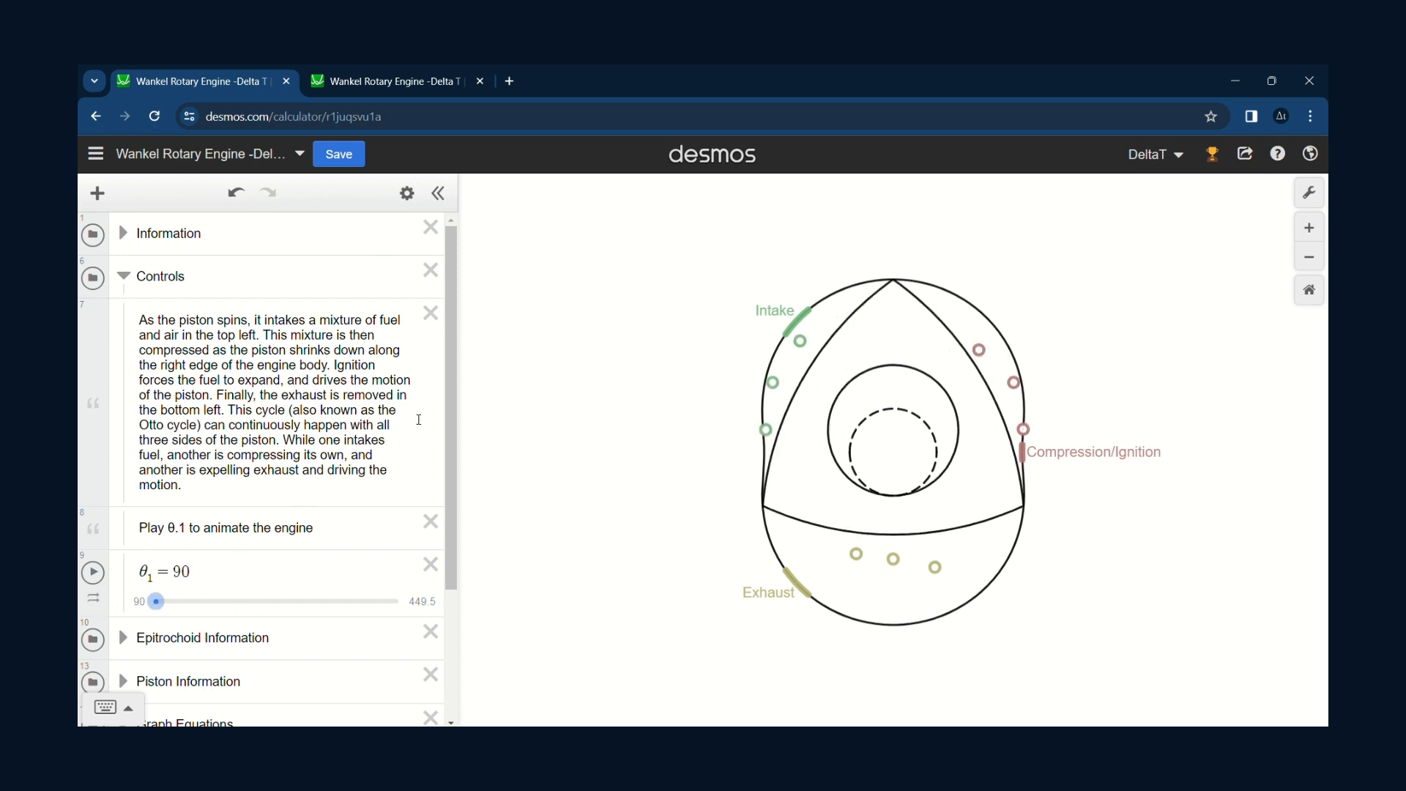
left_click(359, 149)
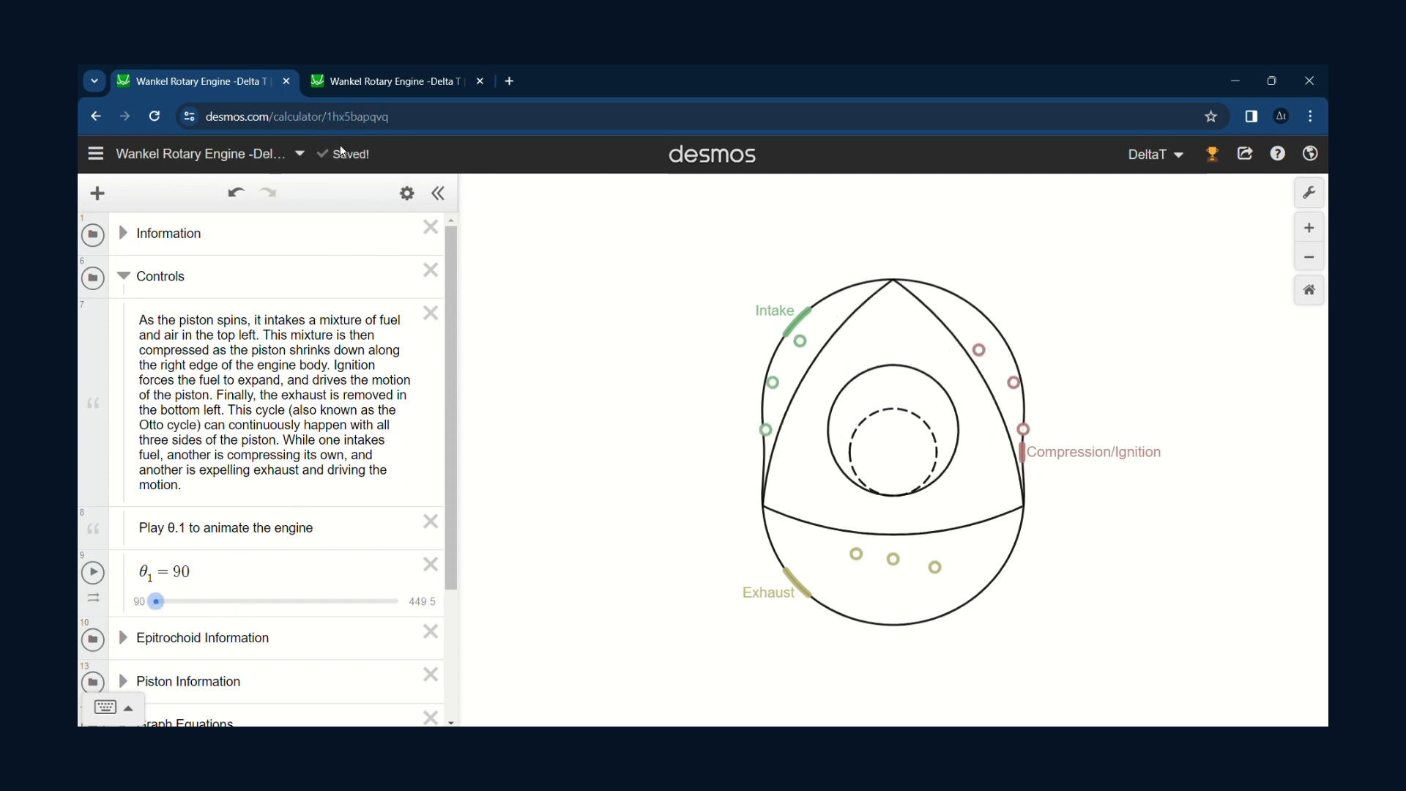
Step: Open the second Wankel engine graph, expand its Graph Equations folder and highlight the r₁ and r₂ circle equations
left_click(381, 82)
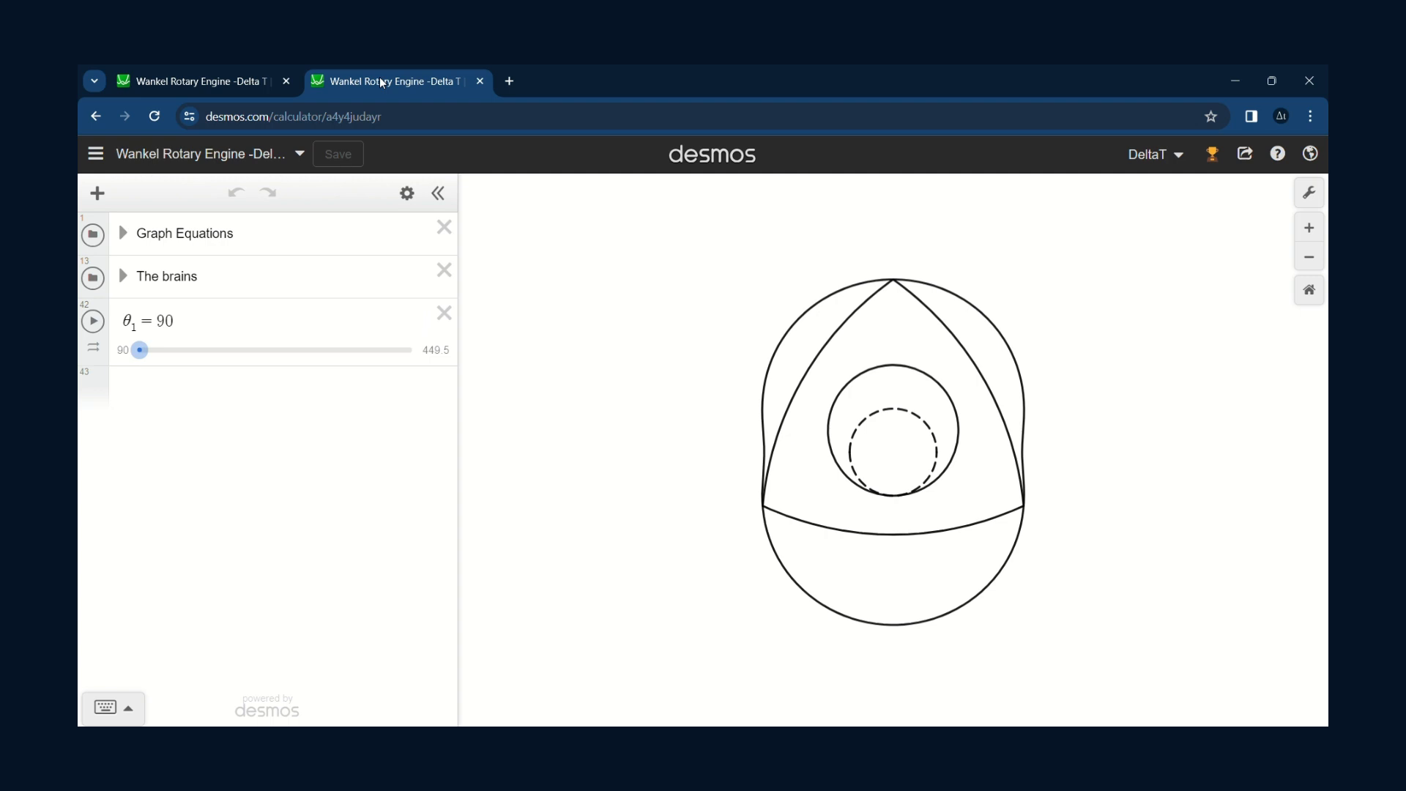
left_click(124, 249)
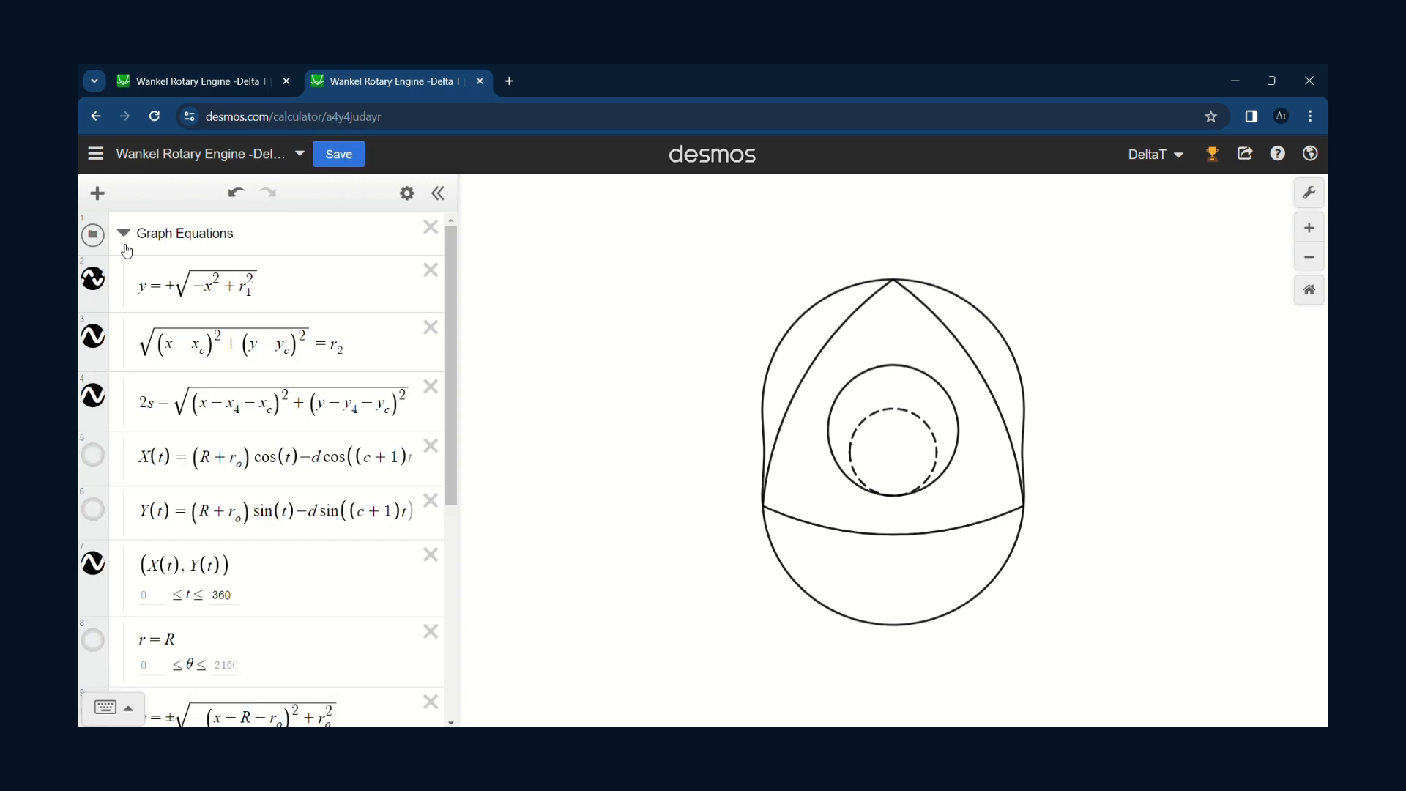
left_click(306, 296)
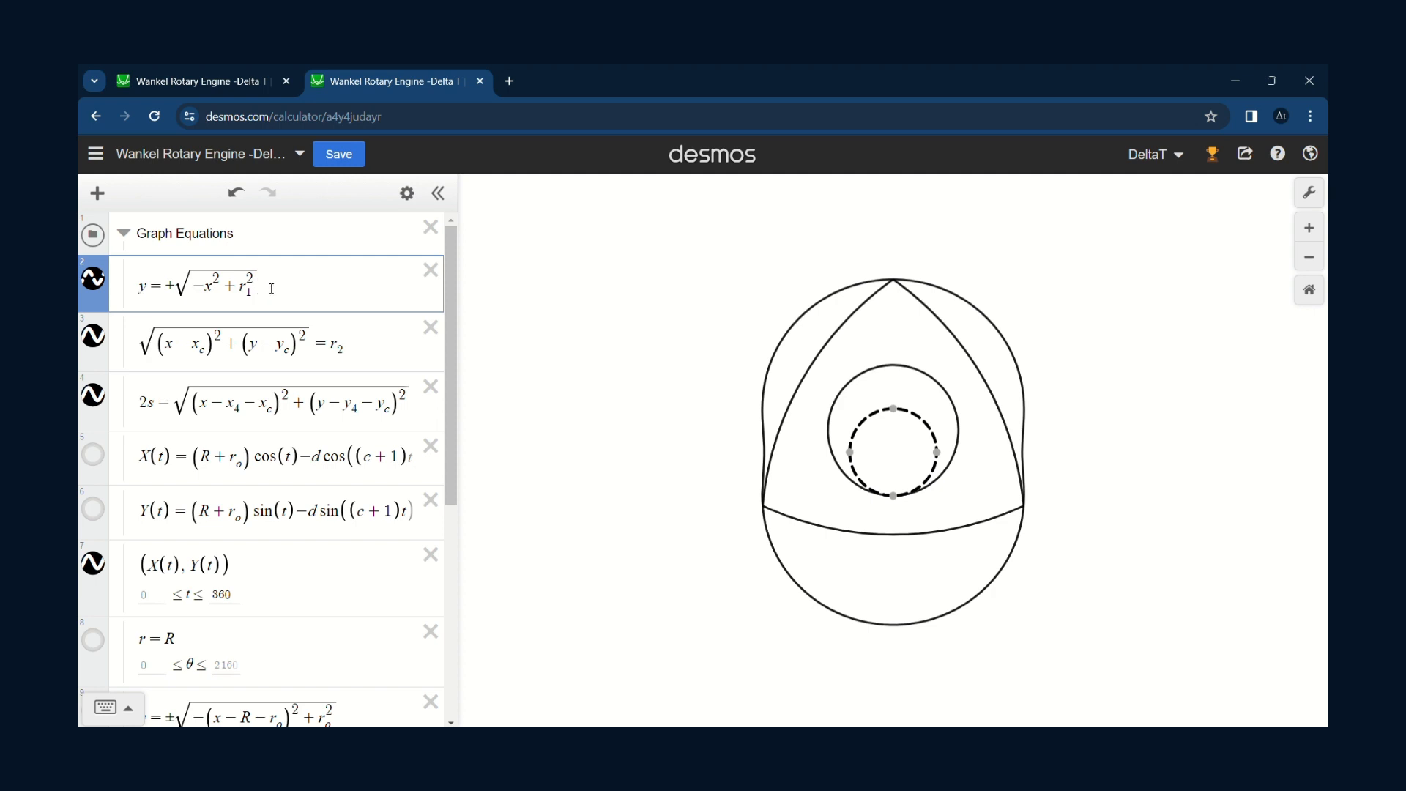
left_click(380, 341)
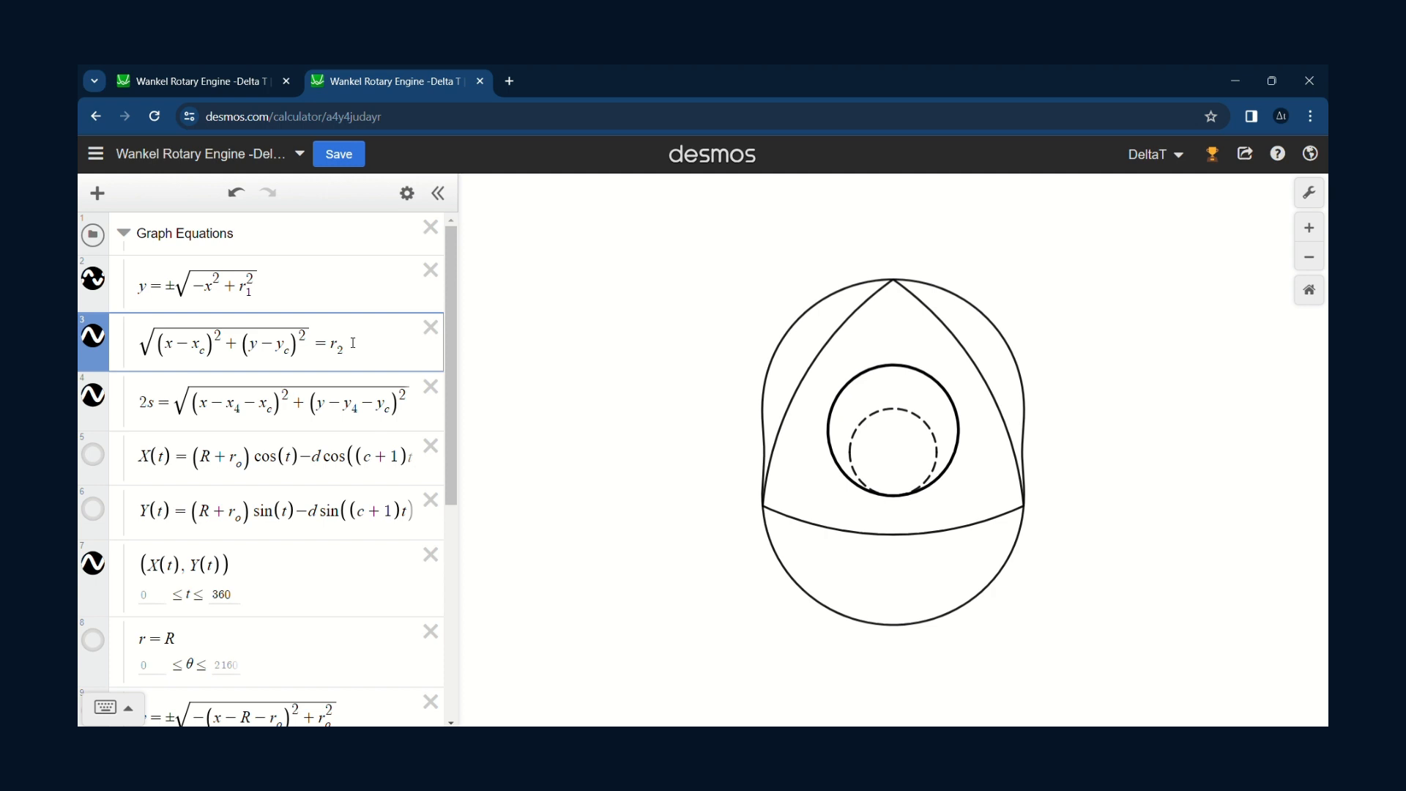
Step: Locate The brains folder and the θ₁ slider below the graph equations
scroll(354, 344, "down", 5)
left_click(151, 563)
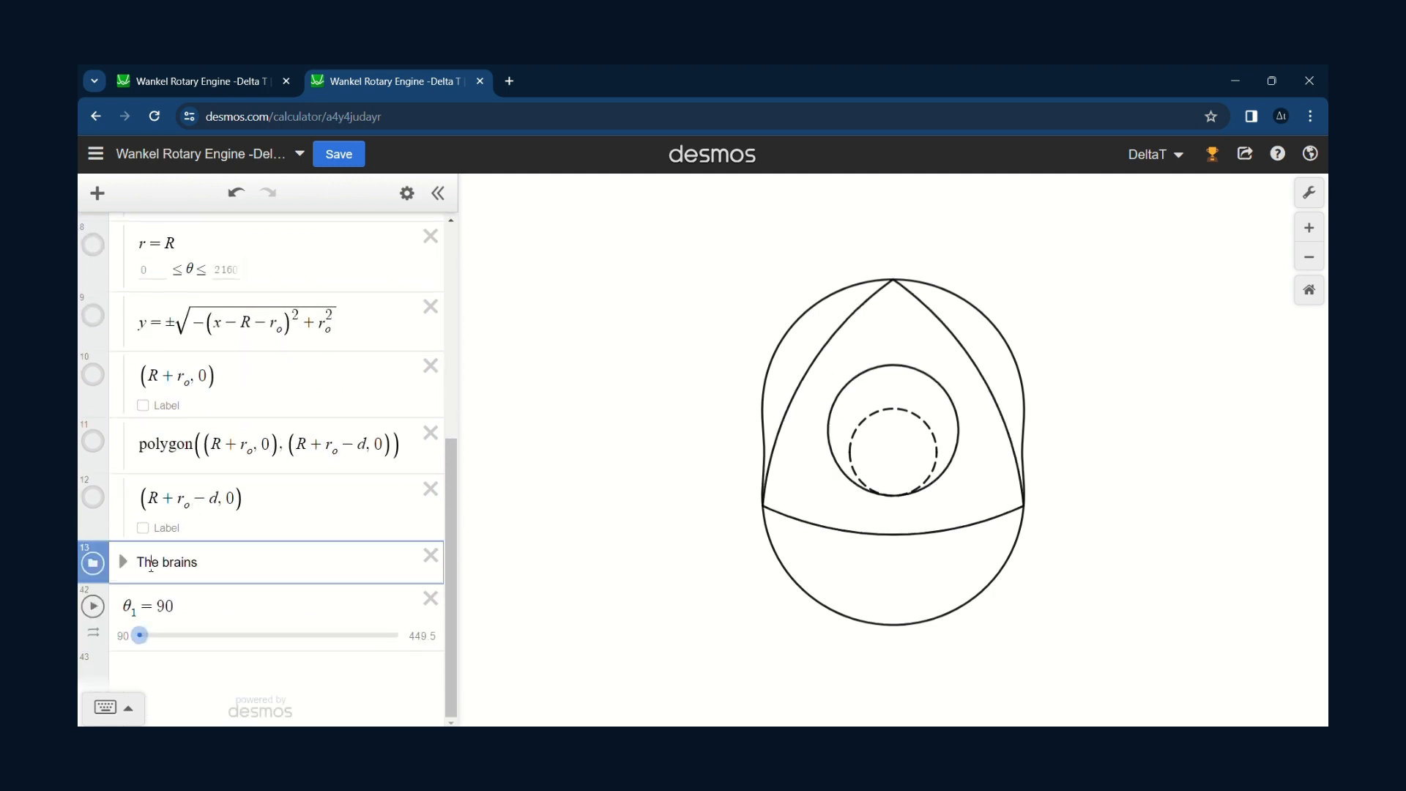
mouse_move(139, 645)
left_mouse_down()
mouse_move(370, 647)
mouse_move(210, 668)
mouse_move(121, 704)
mouse_move(330, 662)
mouse_move(121, 678)
left_mouse_up()
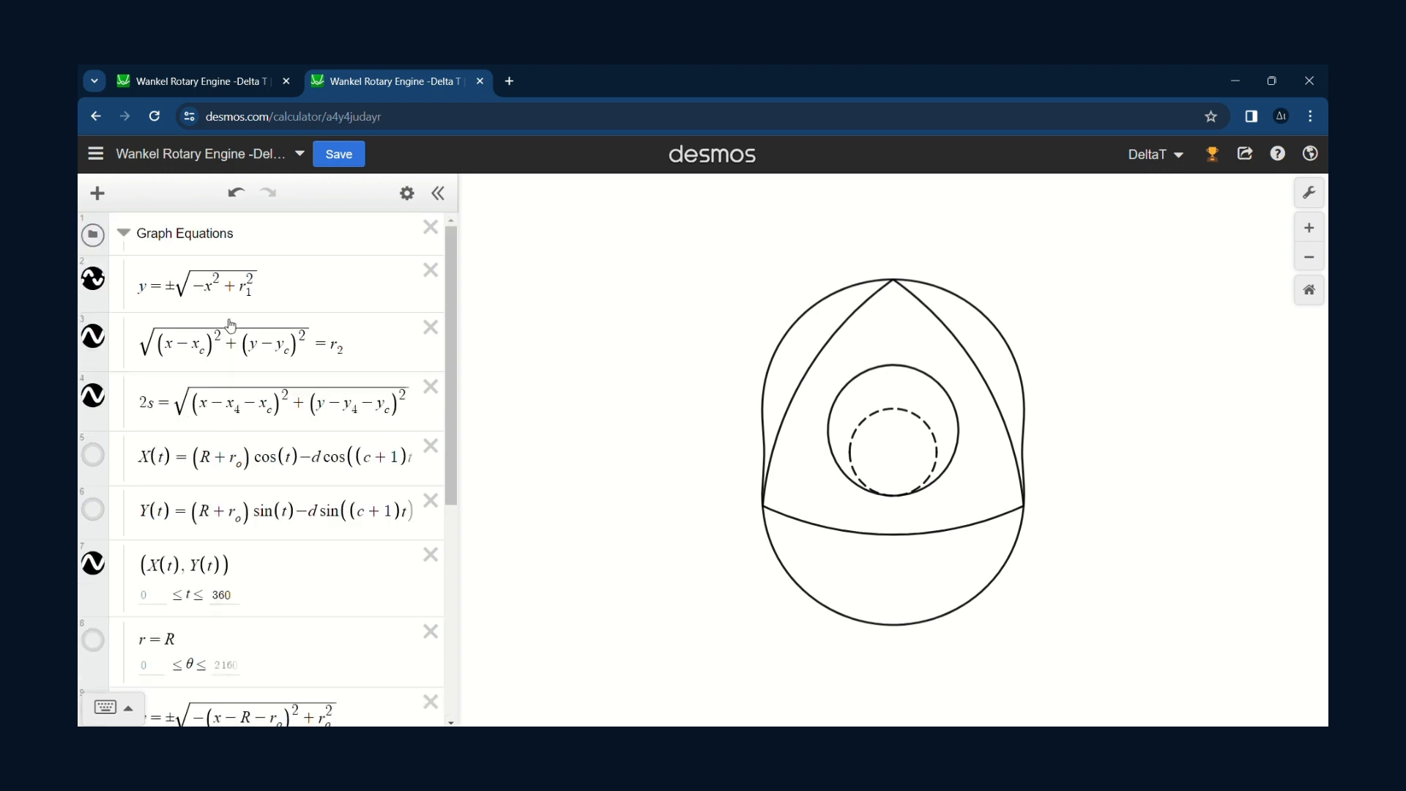
Step: Trace x_c from the r₂ circle equation to its definition inside the expanded The brains folder
left_click(192, 341)
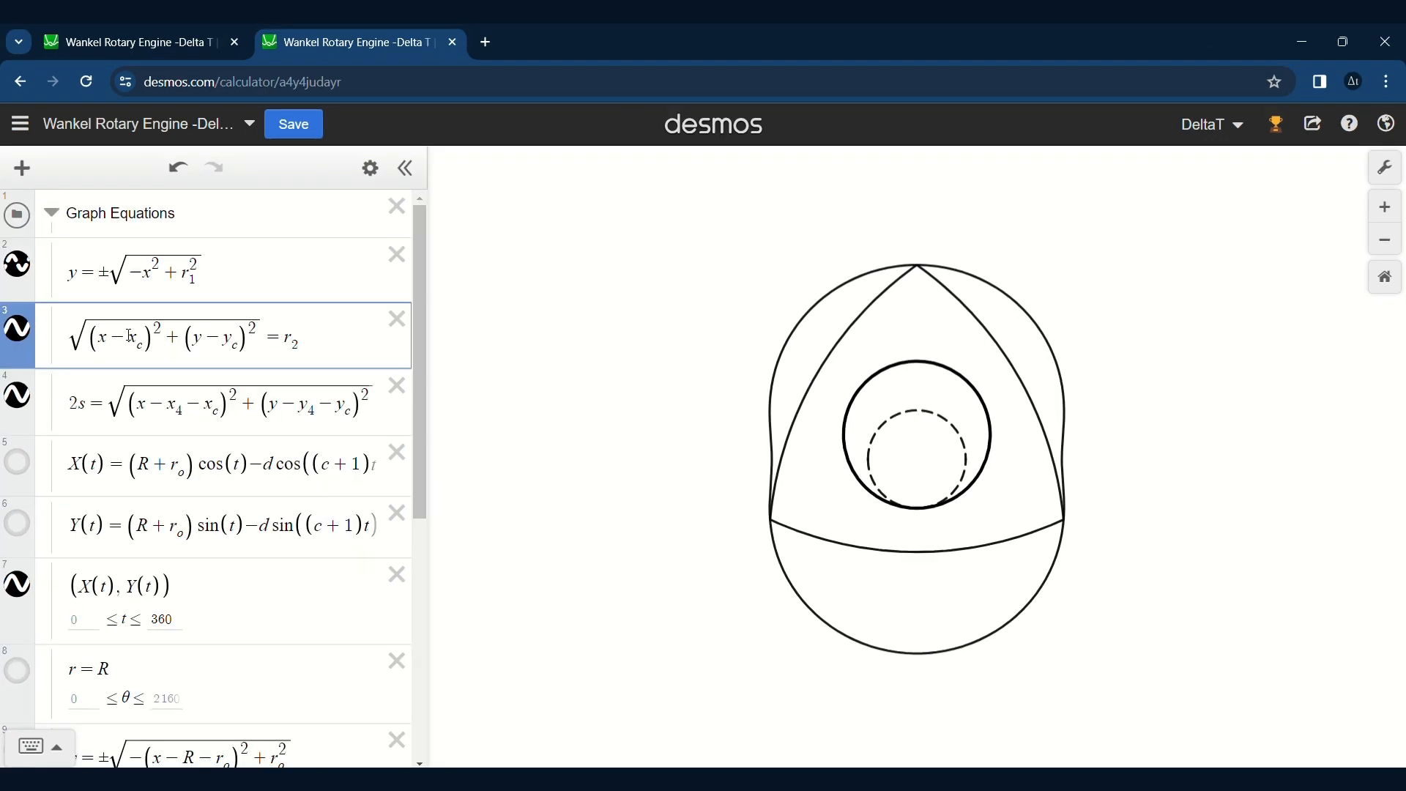
left_click_drag(130, 336, 143, 340)
scroll(45, 568, "down", 6)
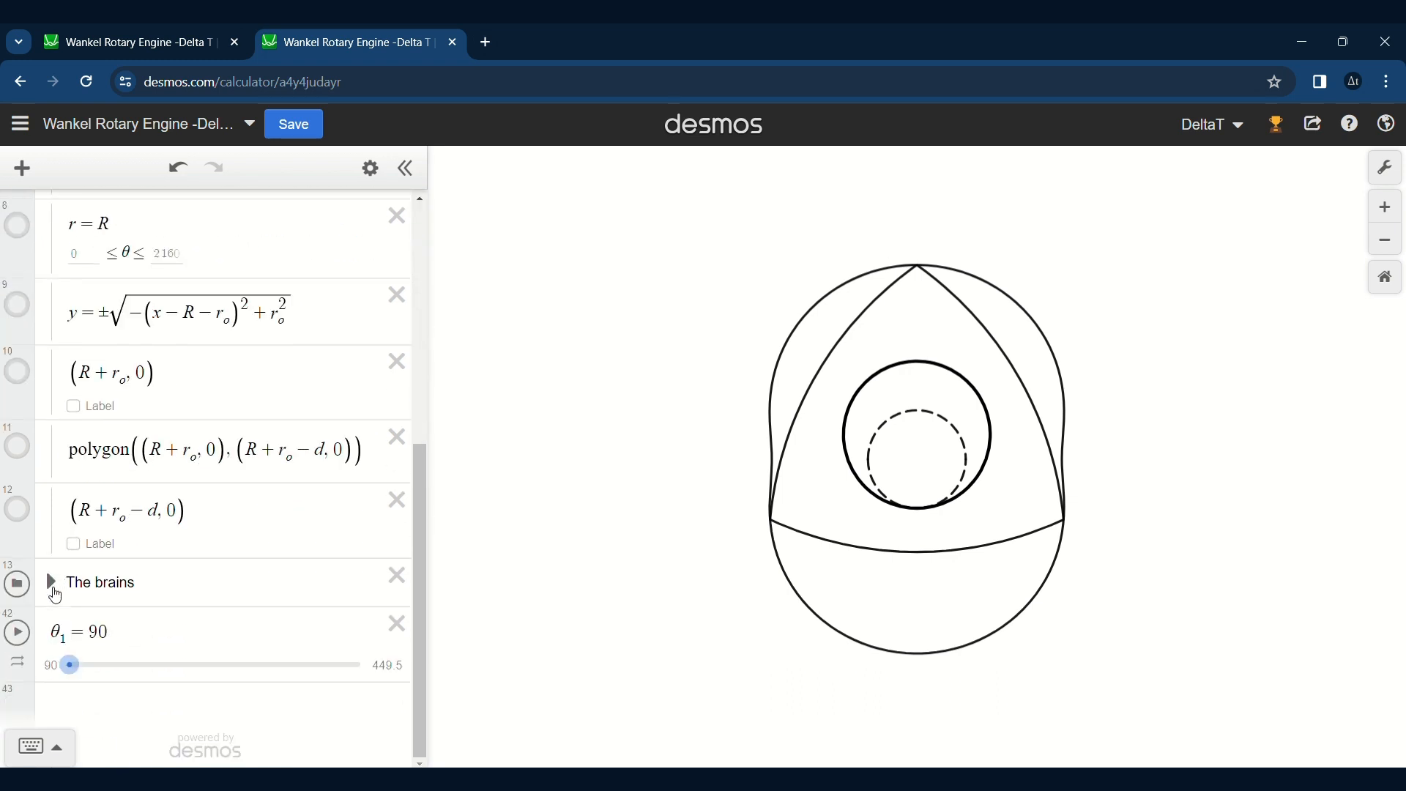
left_click(53, 586)
scroll(232, 494, "down", 10)
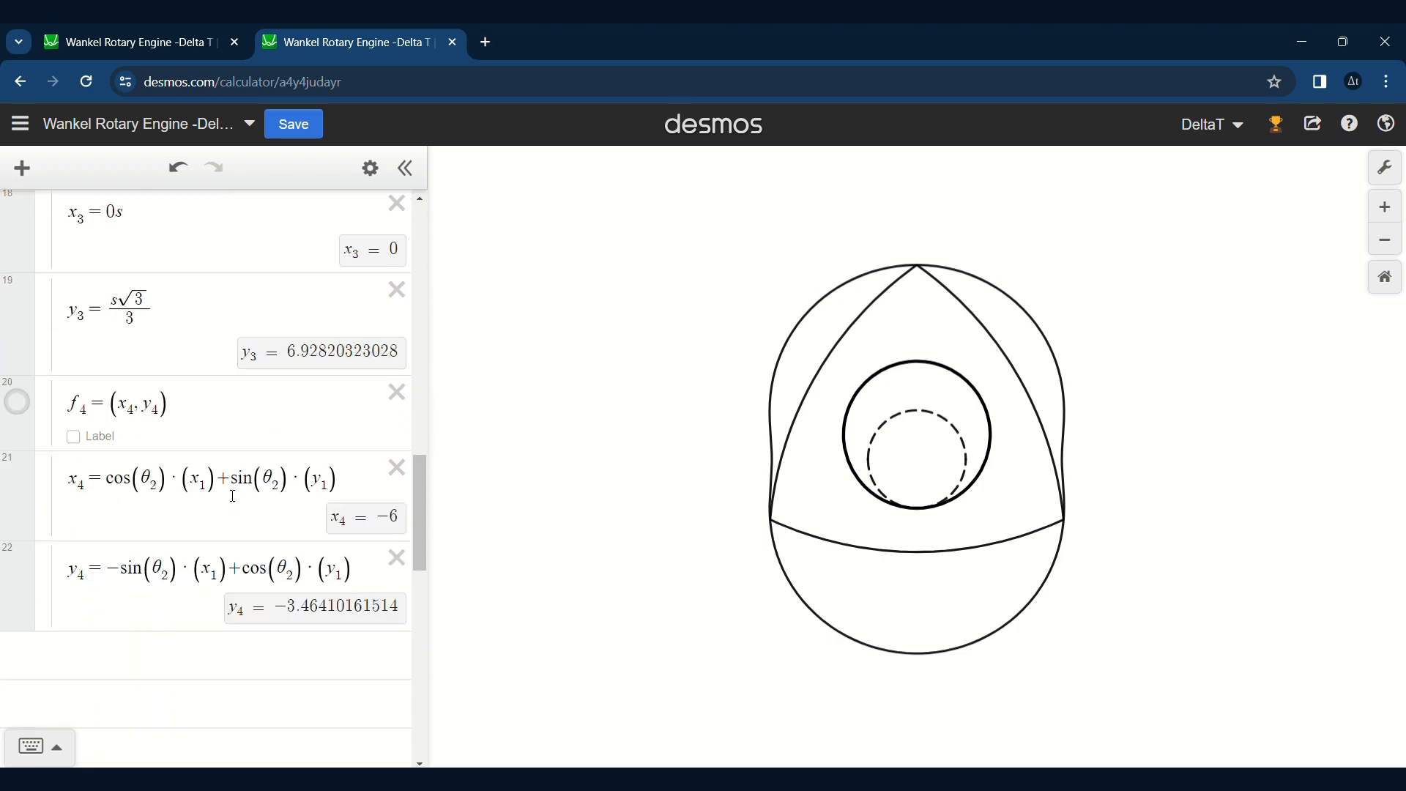
scroll(233, 495, "down", 10)
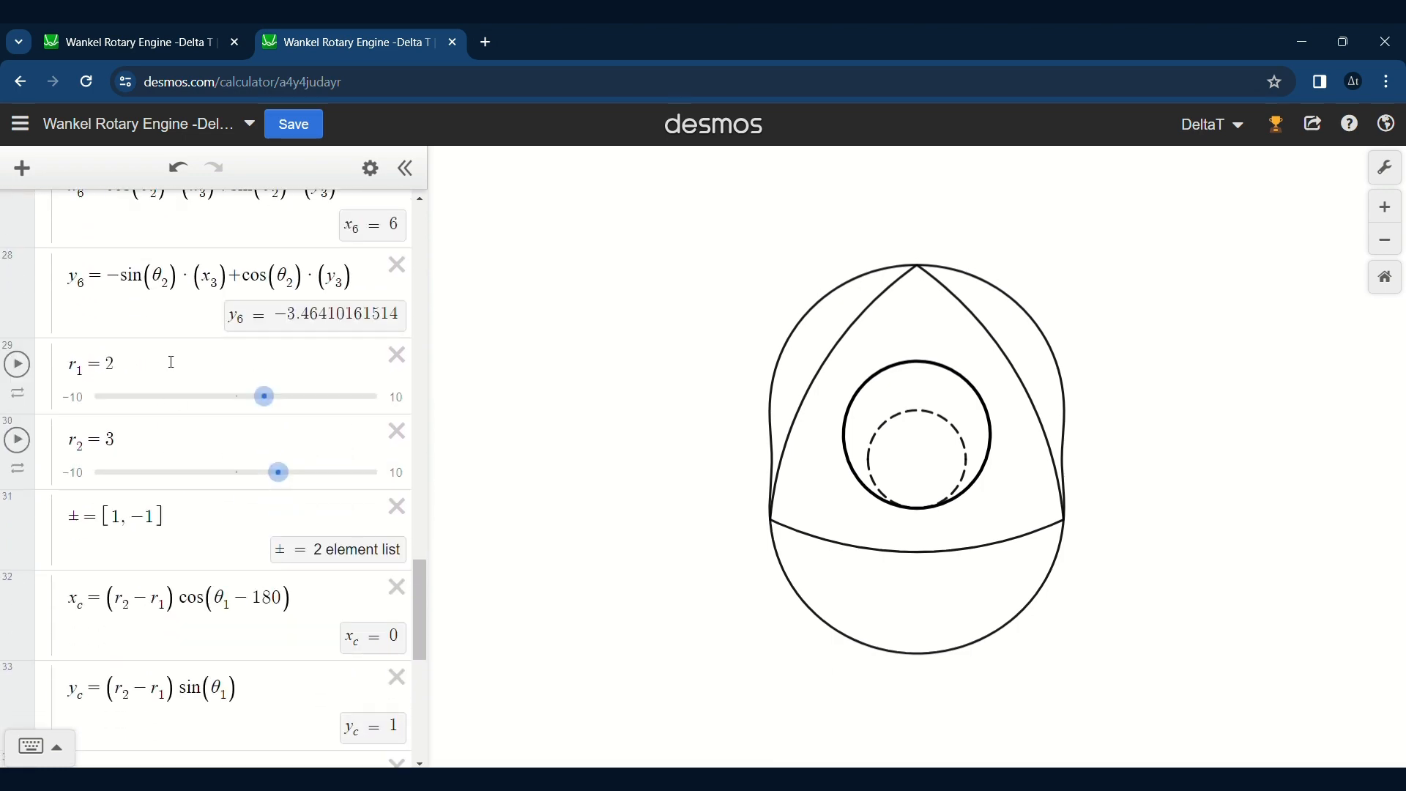
scroll(172, 362, "down", 3)
left_click_drag(109, 403, 211, 401)
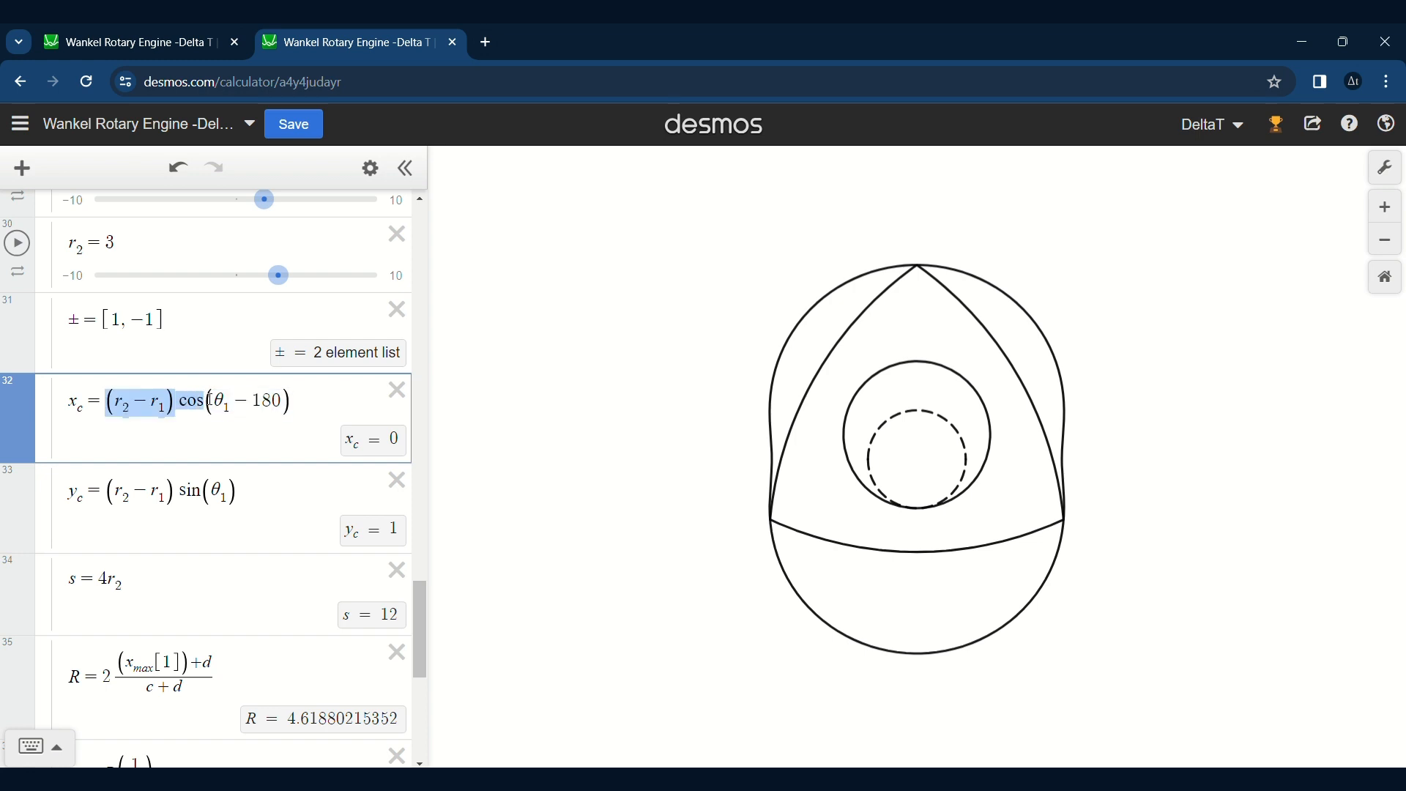
left_click(210, 401)
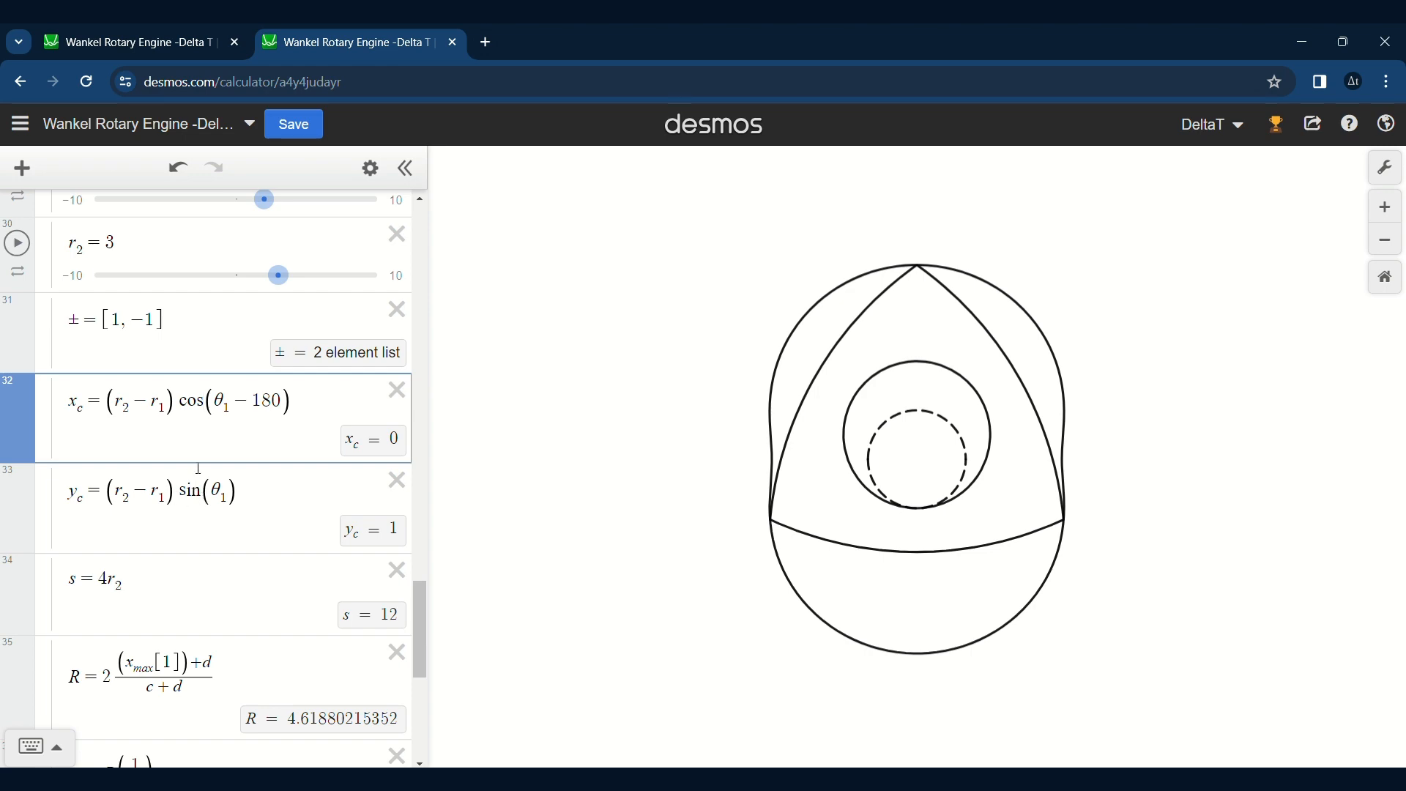
Step: Read through the whole 2s piston equation in Graph Equations, from its last square-root term back to its start
scroll(190, 373, "up", 10)
scroll(190, 373, "up", 15)
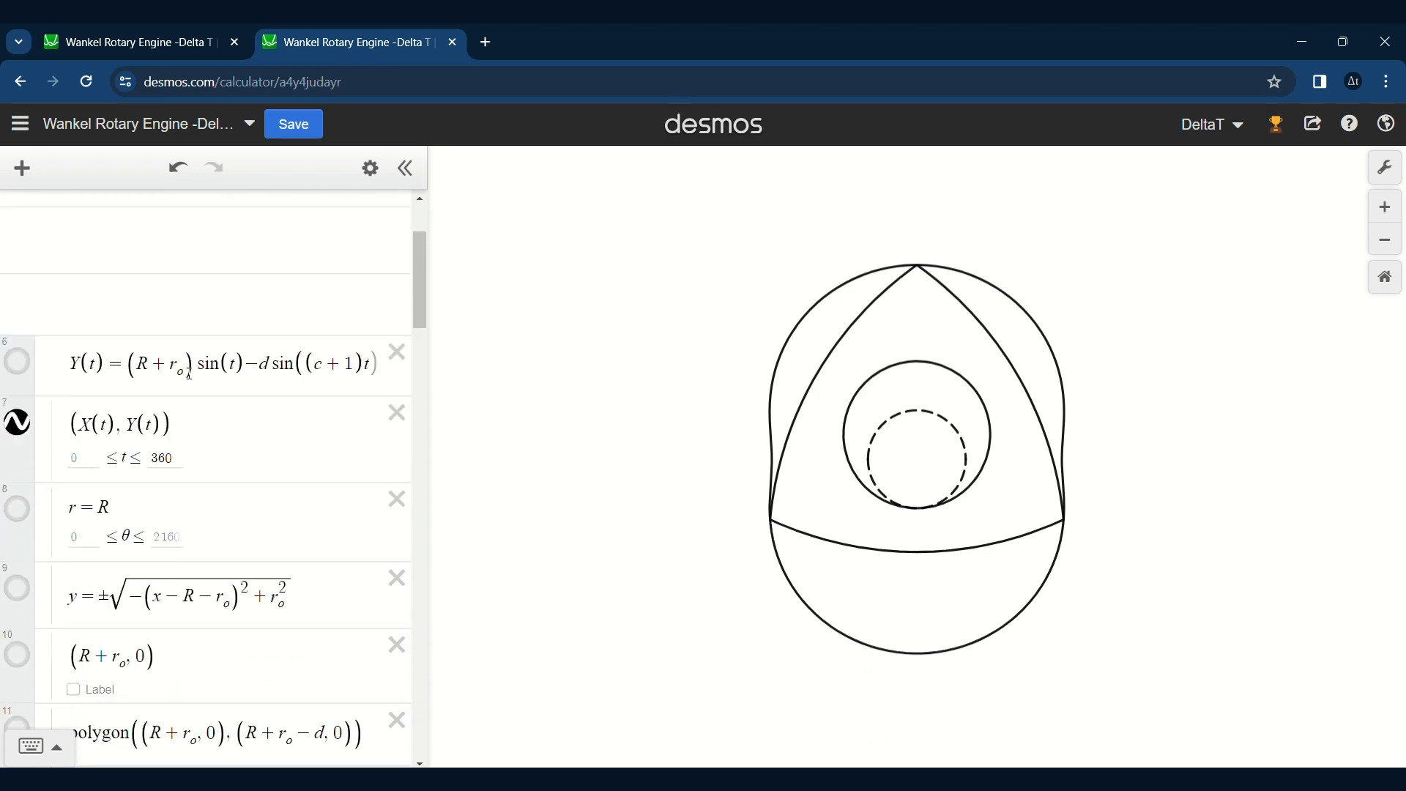
left_click(169, 380)
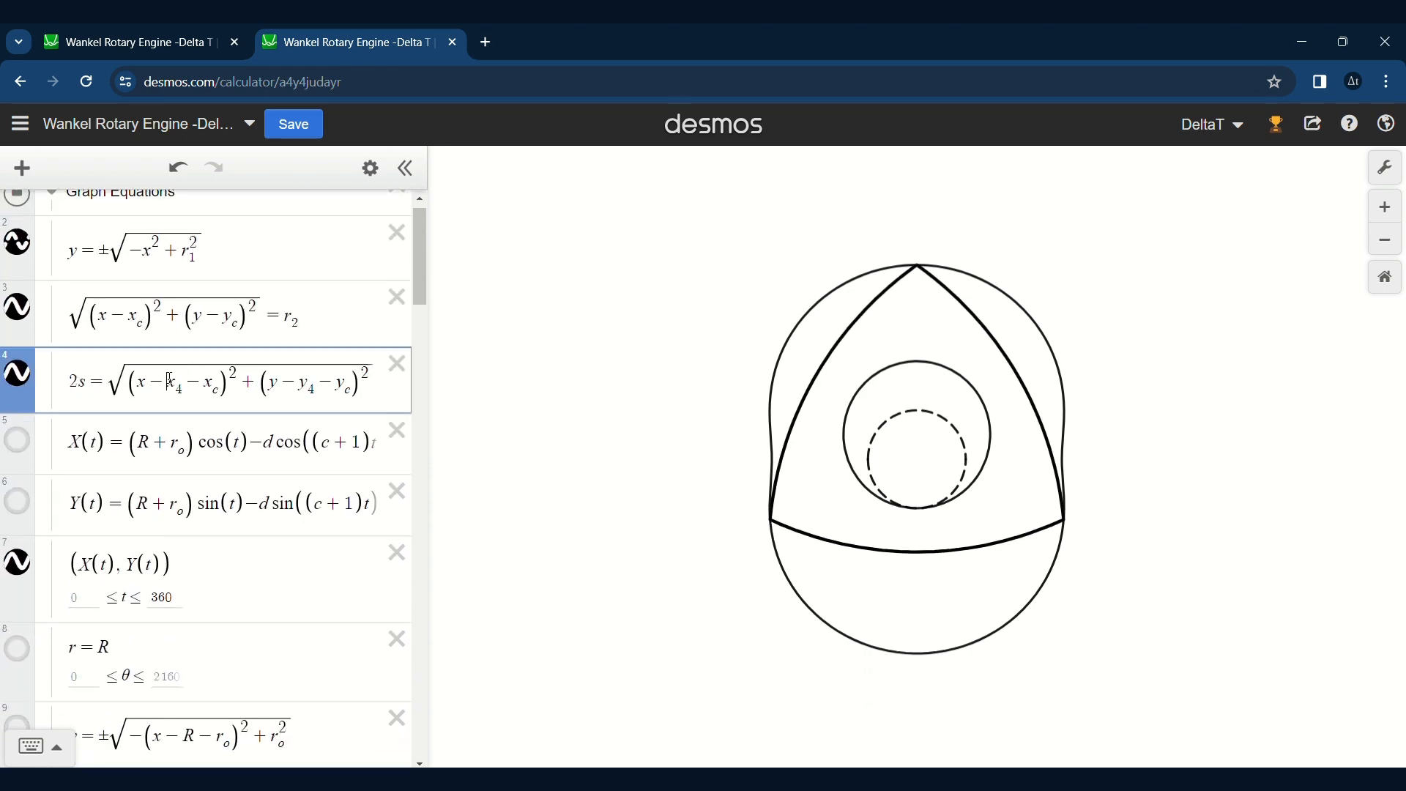
left_click(109, 381)
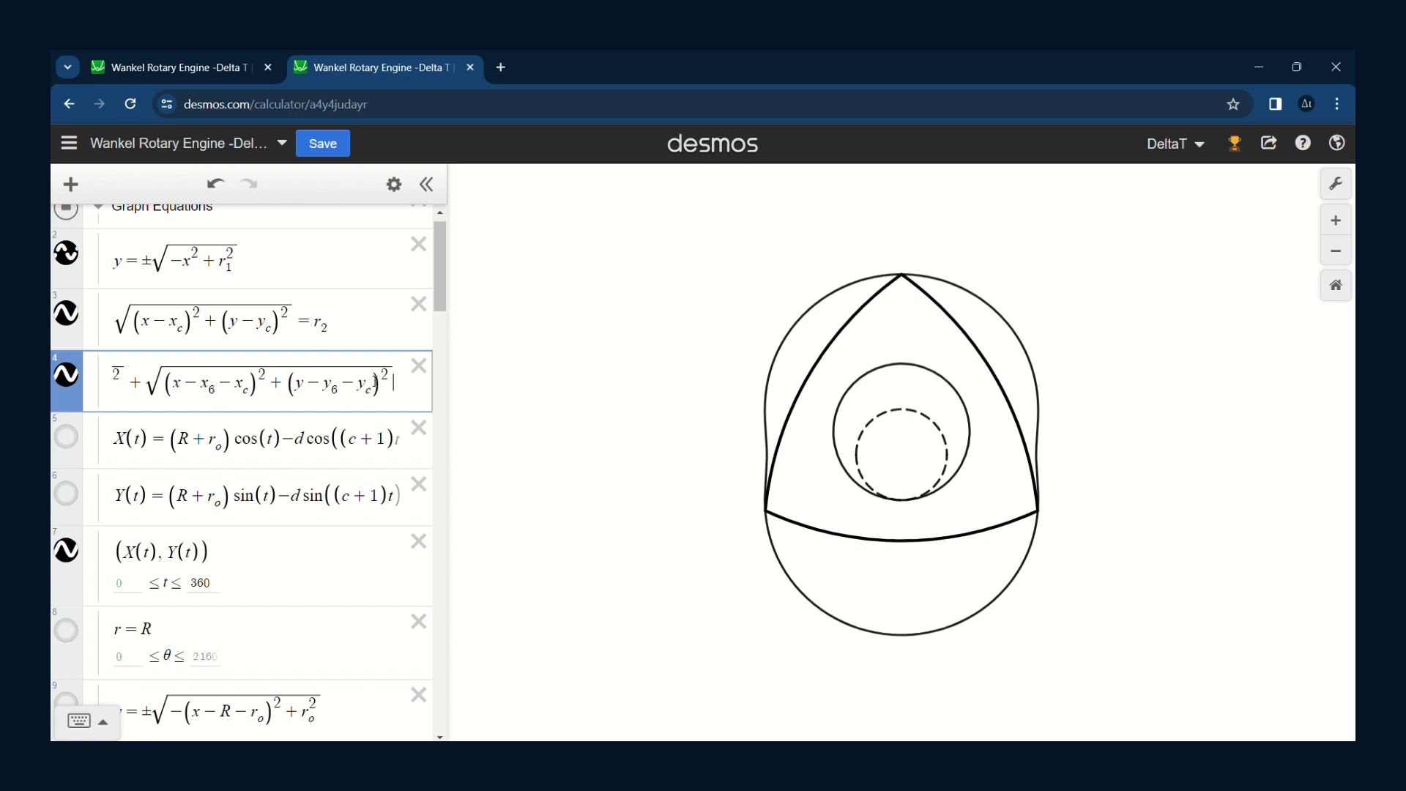
key("Left")
key("Left")
key("Left")
key("Left")
key("Left")
key("Left")
key("Left")
key("Left")
key("Left")
key("Left")
key("Left")
key("Left")
key("Left")
key("Left")
key("Left")
key("Left")
key("Left")
key("Left")
key("Left")
key("Left")
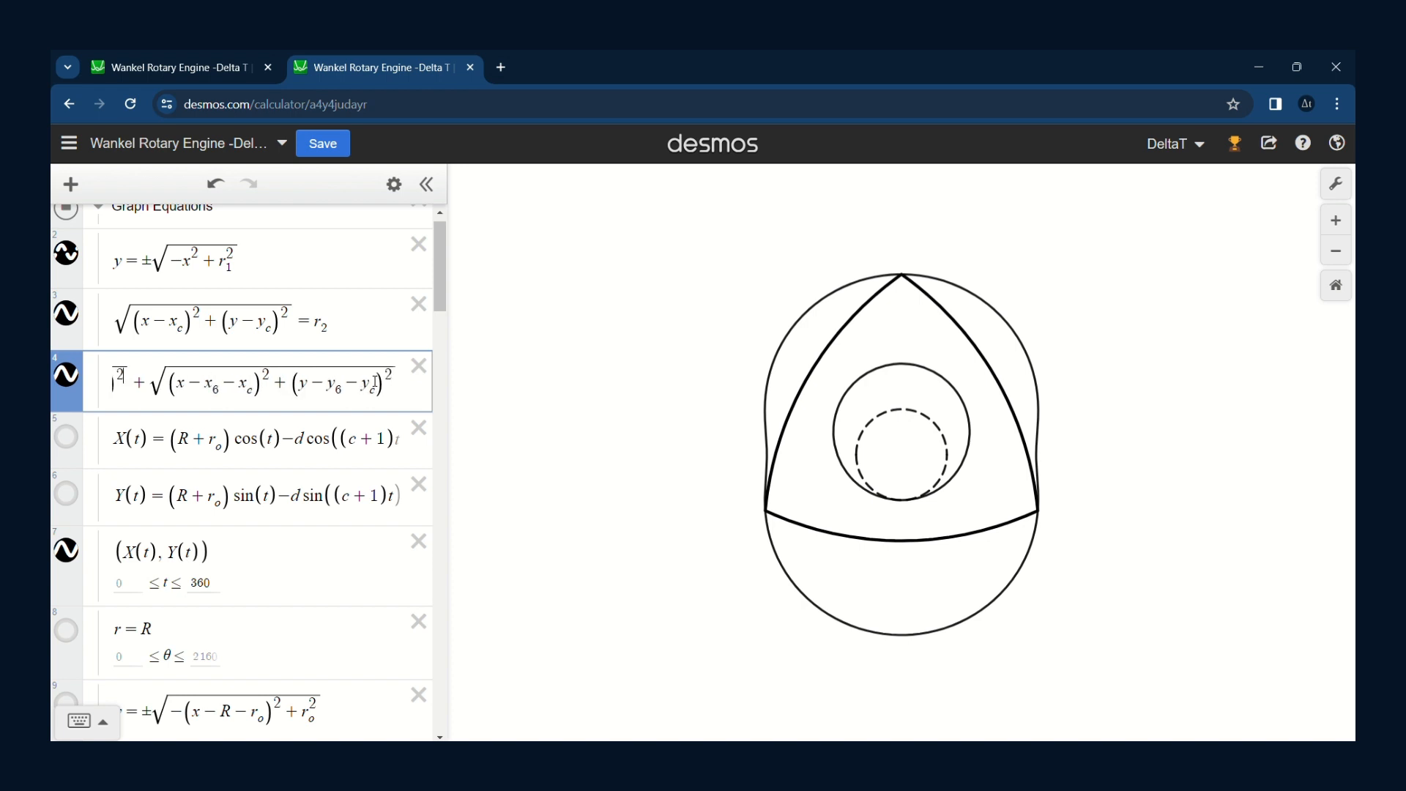
key("Left")
key("Left")
key("Left")
key("Left")
key("Left")
key("Left")
key("Left")
key("Left")
key("Left")
key("Left")
key("Left")
key("Left")
key("Left")
key("Left")
key("Left")
key("Left")
key("Left")
key("Left")
key("Left")
key("Left")
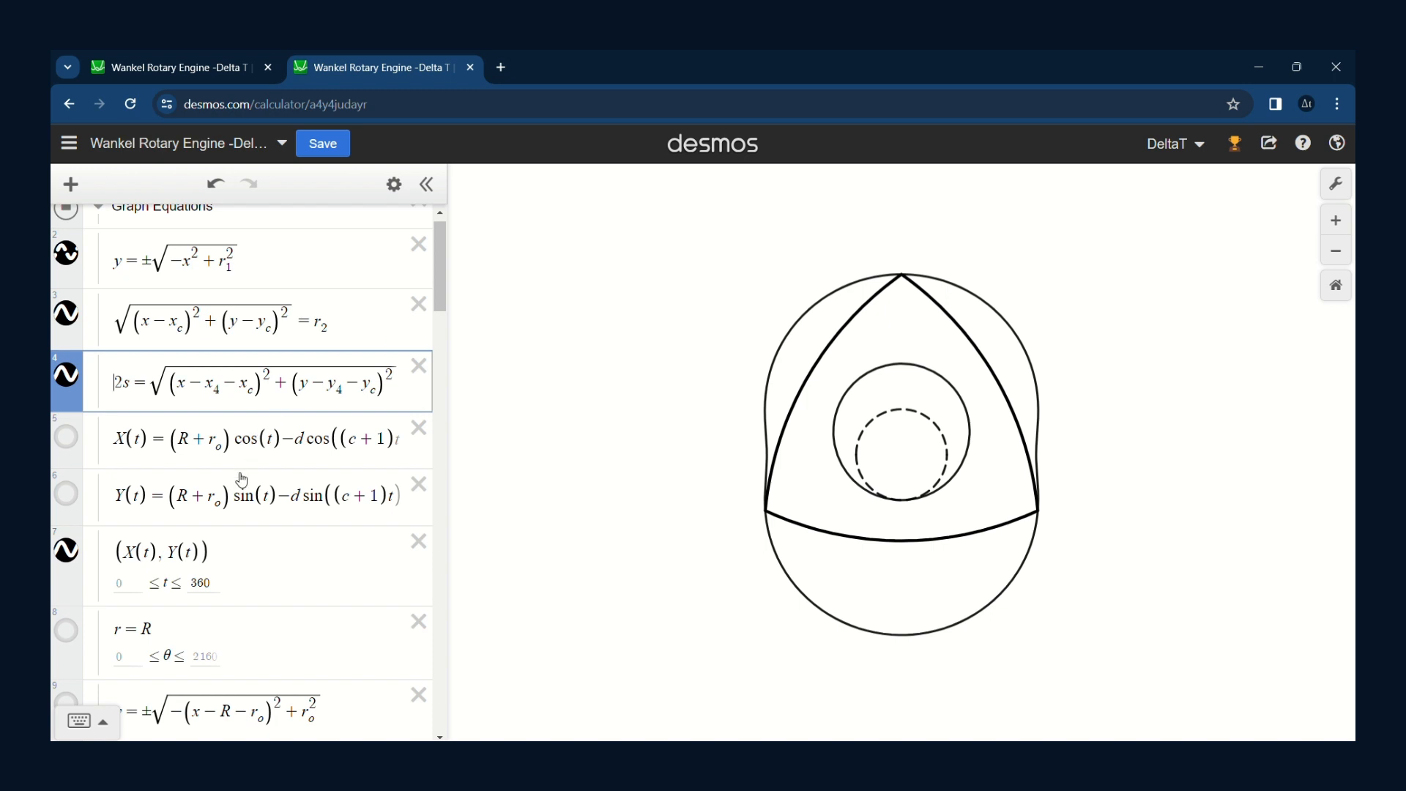
Step: Compare the (X(t), Y(t)) housing curve with the 2s piston equation and inspect the piston's top vertex on the graph
left_click(220, 556)
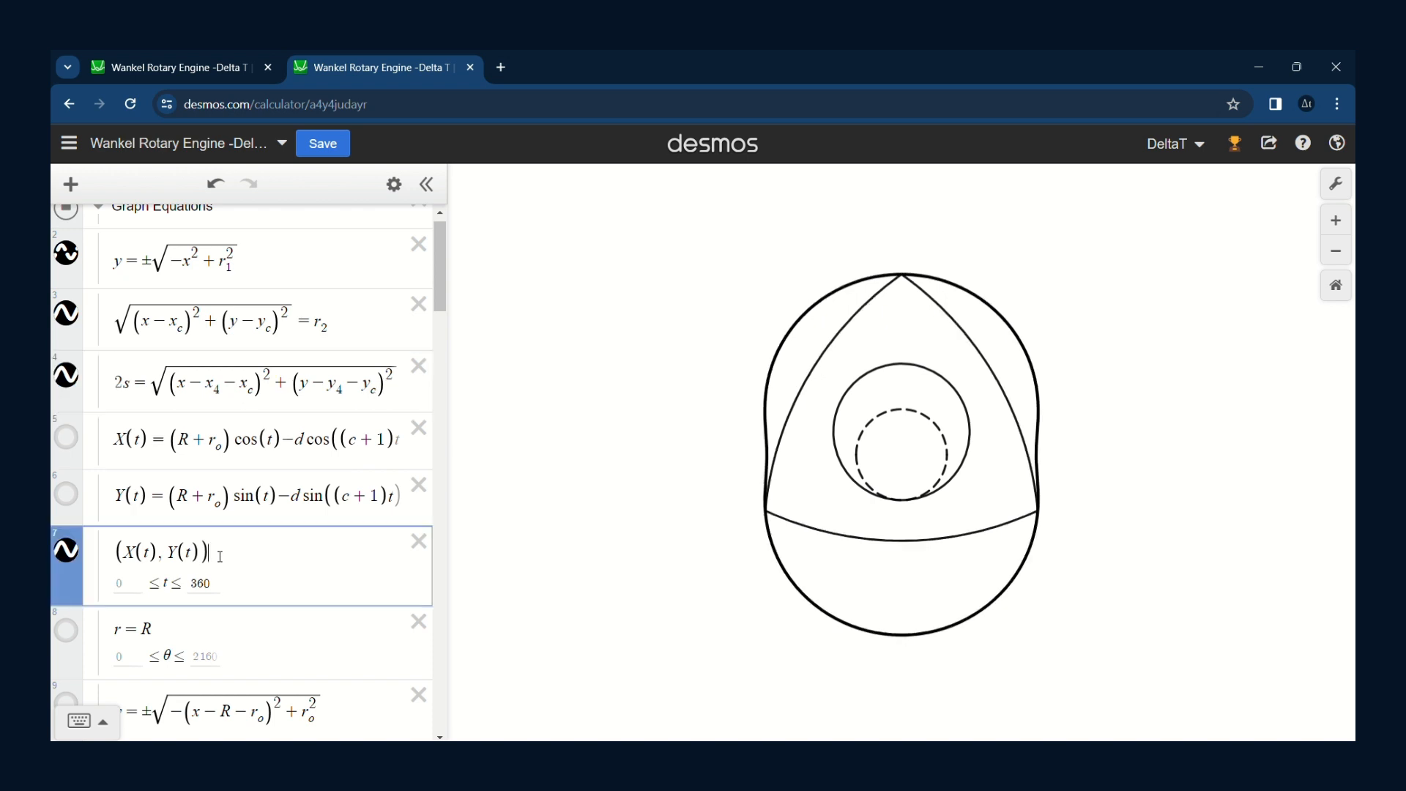
left_click(210, 394)
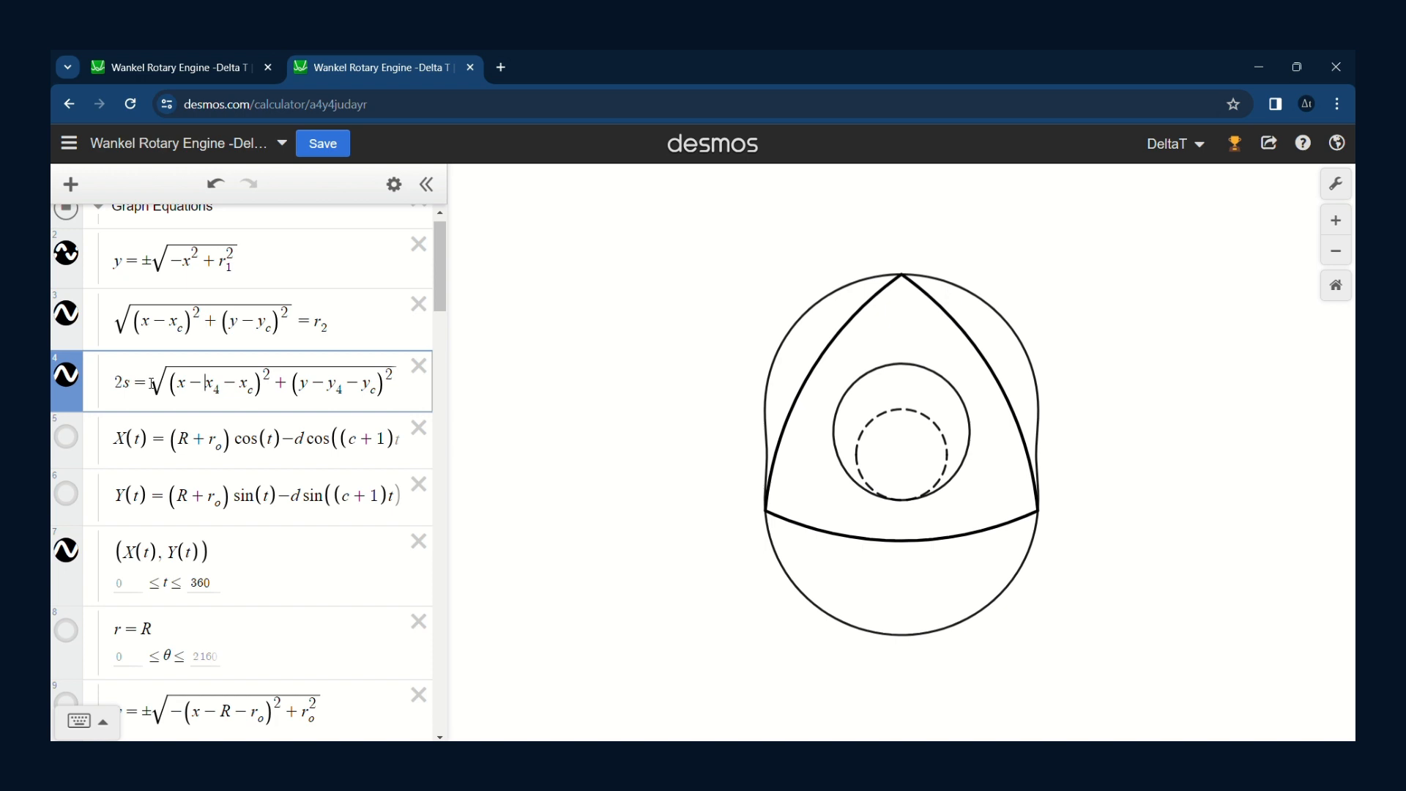
left_click(126, 383)
left_click(903, 278)
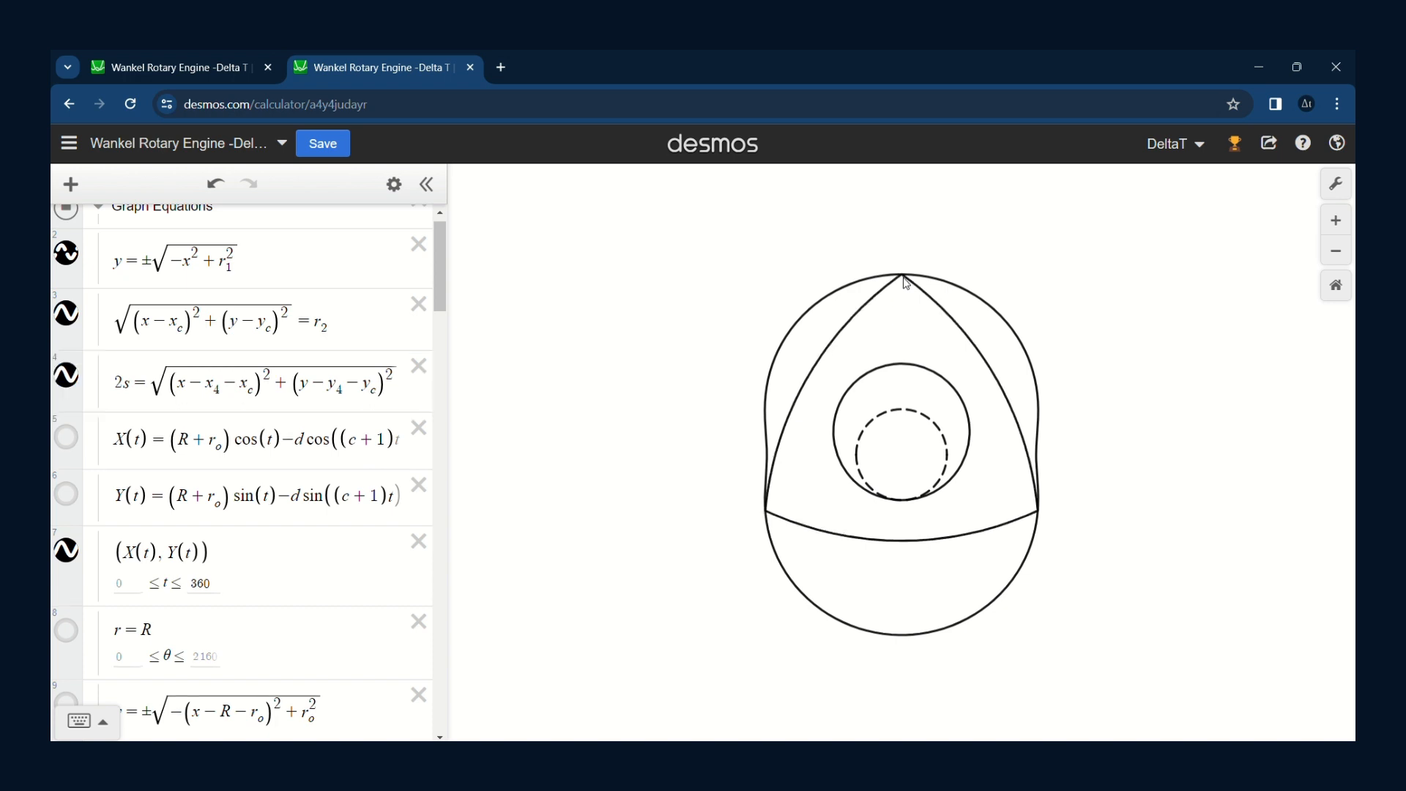
left_click_drag(906, 283, 902, 281)
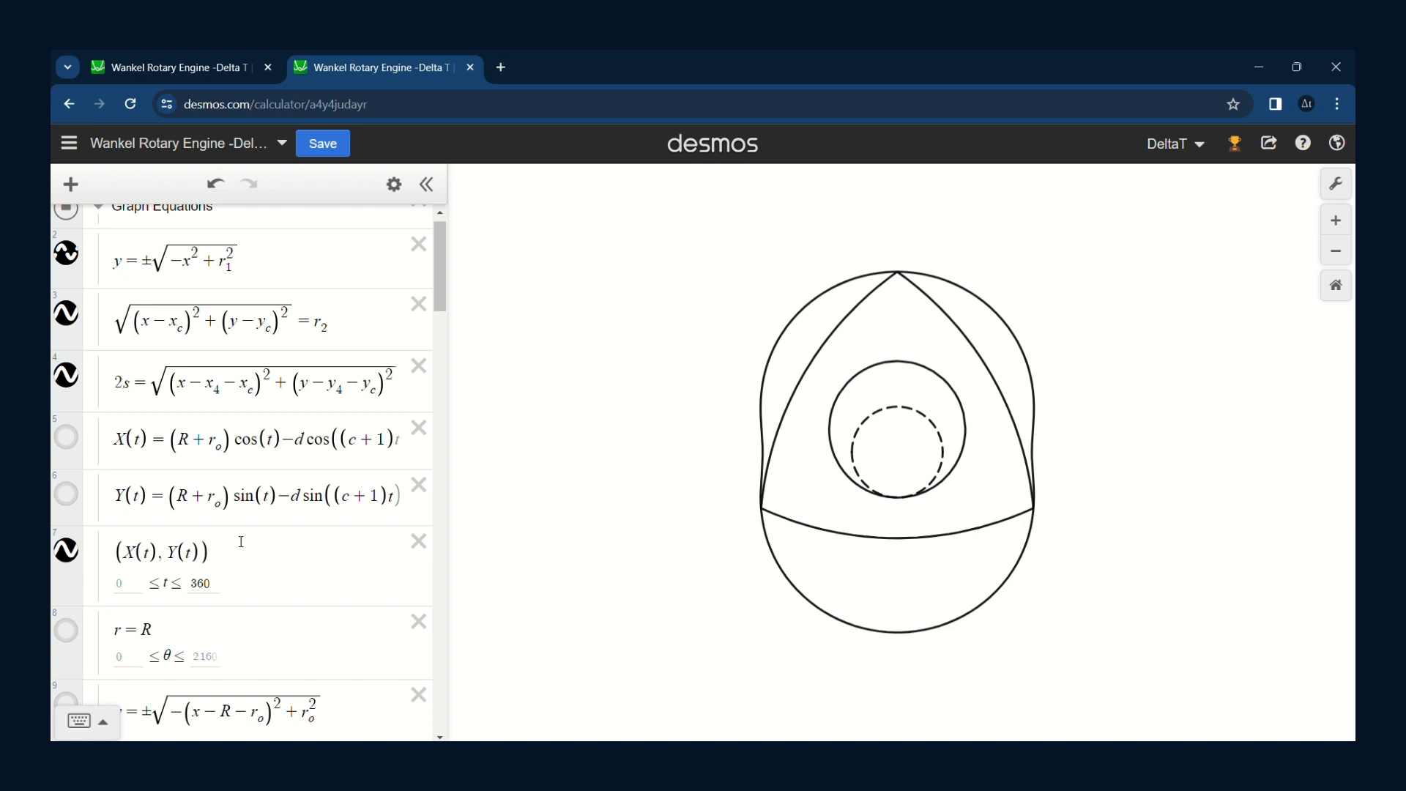
Step: Highlight the x₄ and x_c terms in the first square root of the 2s piston equation
left_click(206, 388)
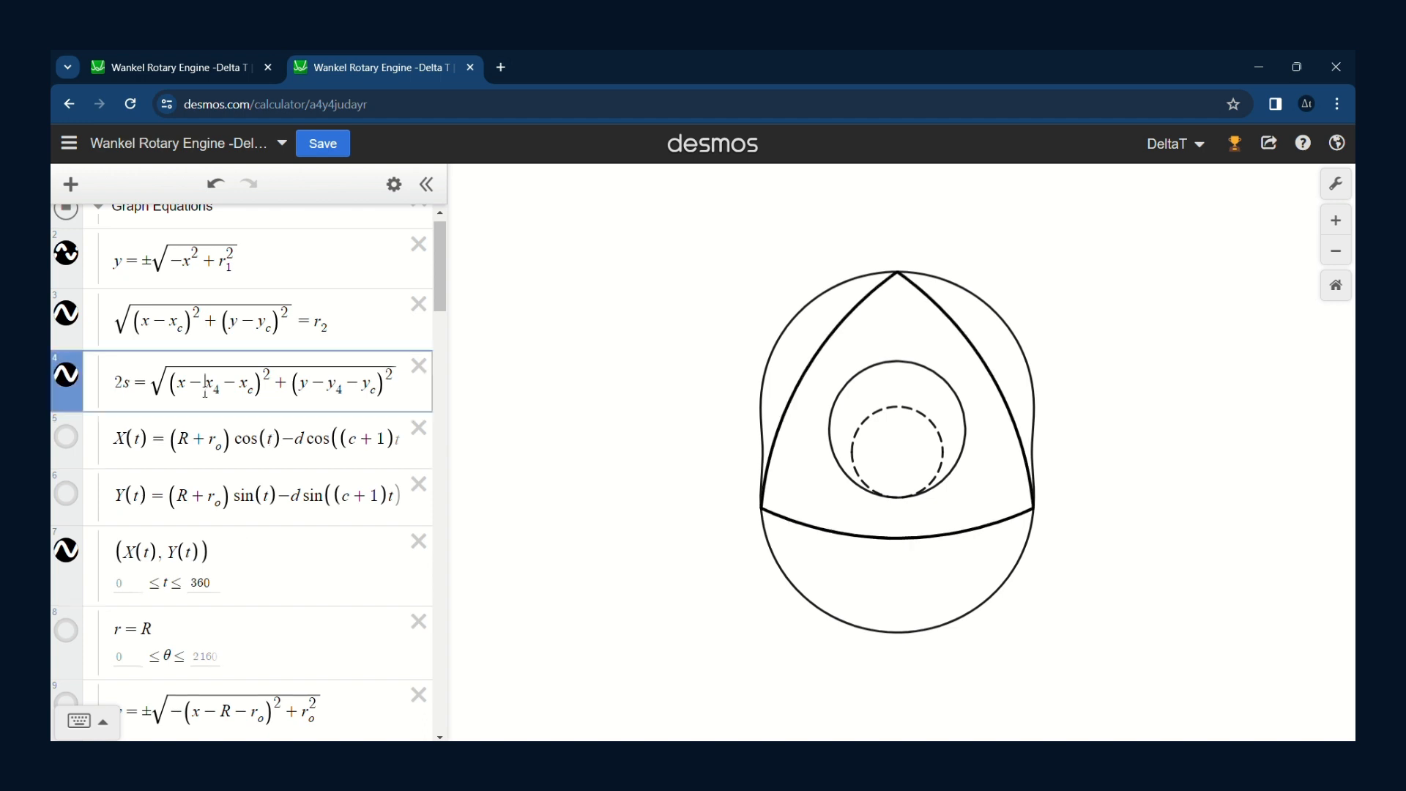
mouse_move(206, 385)
left_mouse_down()
mouse_move(242, 392)
mouse_move(223, 391)
left_mouse_up()
left_click(221, 392)
scroll(219, 403, "down", 1)
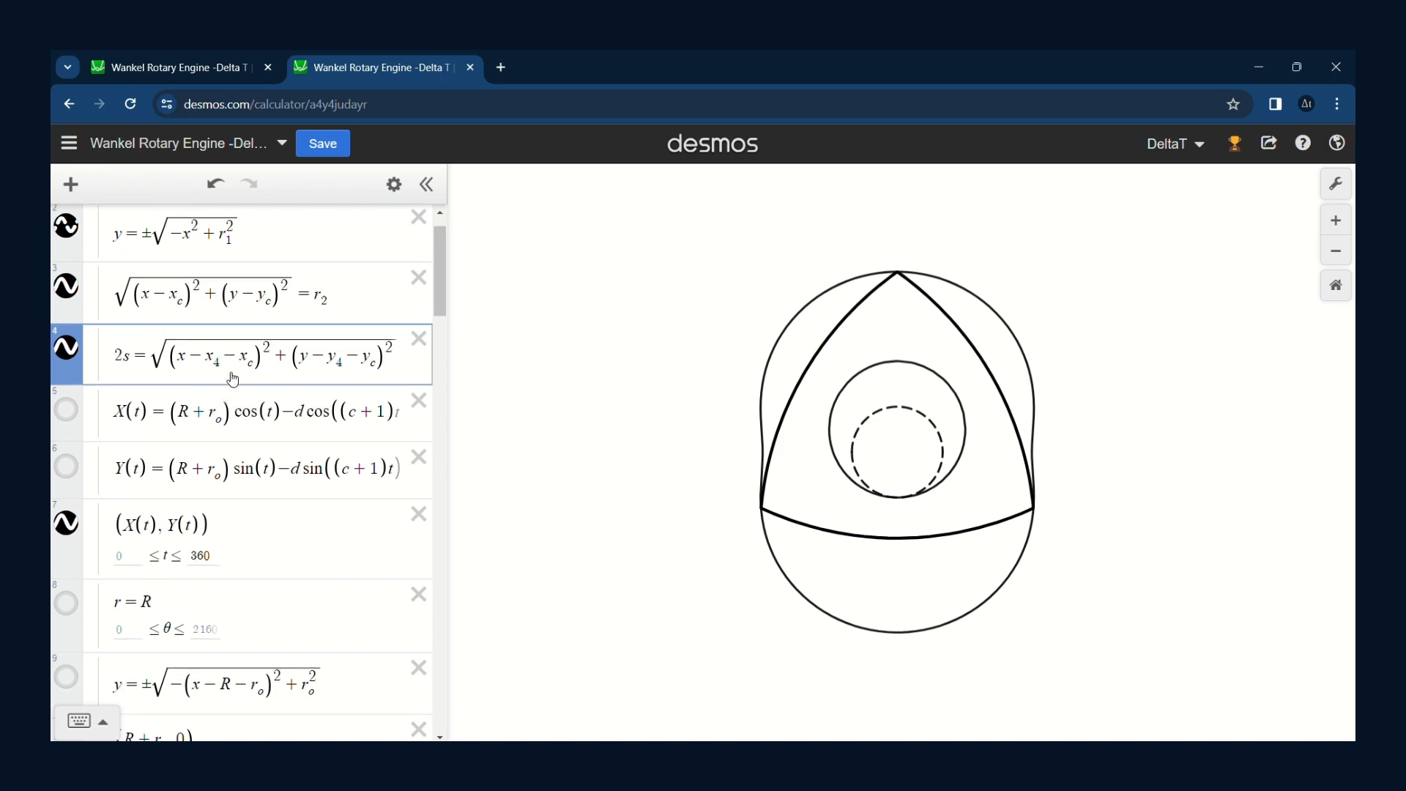
left_click_drag(240, 358, 256, 363)
left_click(256, 362)
Step: Highlight the r₂ circle equation and the (X(t), Y(t)) parametric curve on the graph
left_click(347, 295)
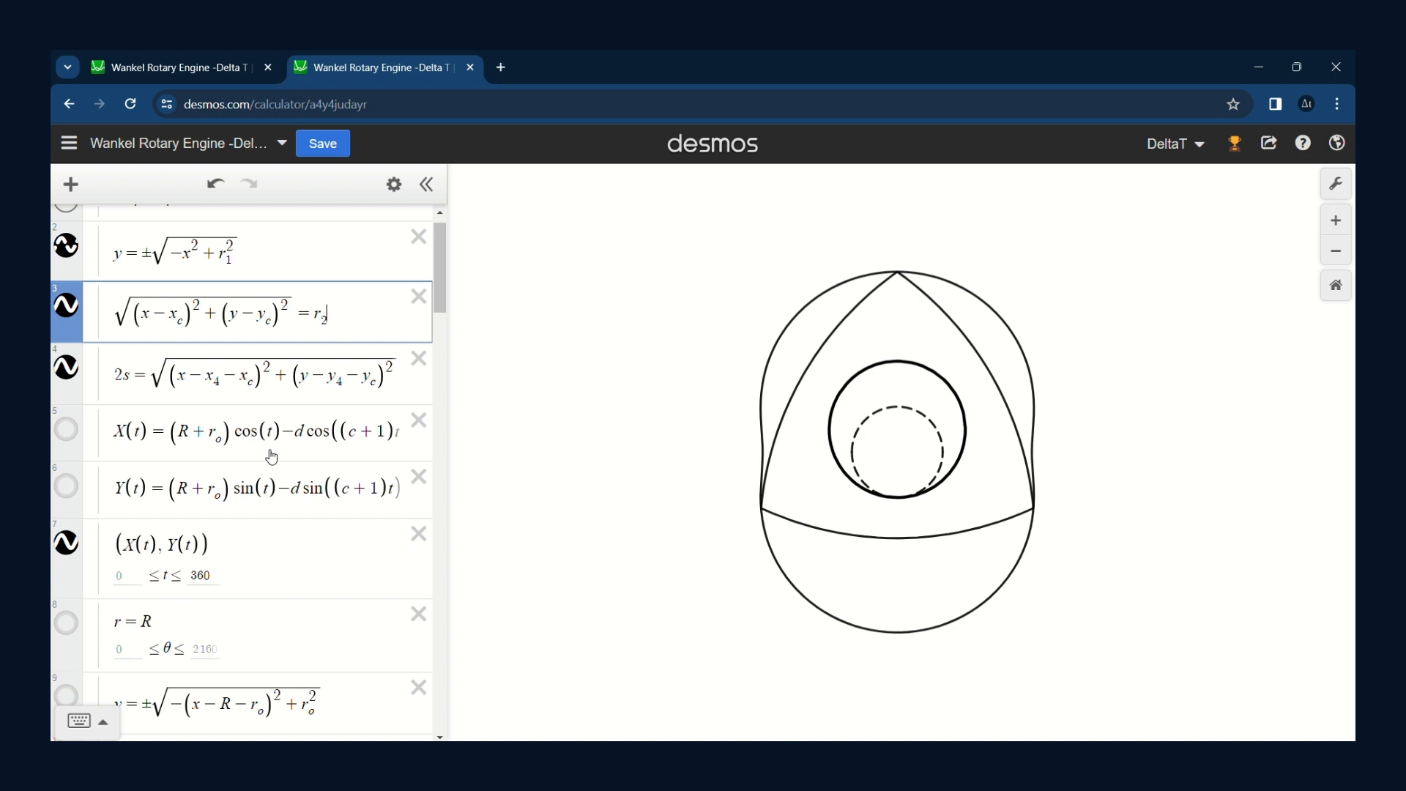
left_click(231, 552)
scroll(231, 552, "down", 2)
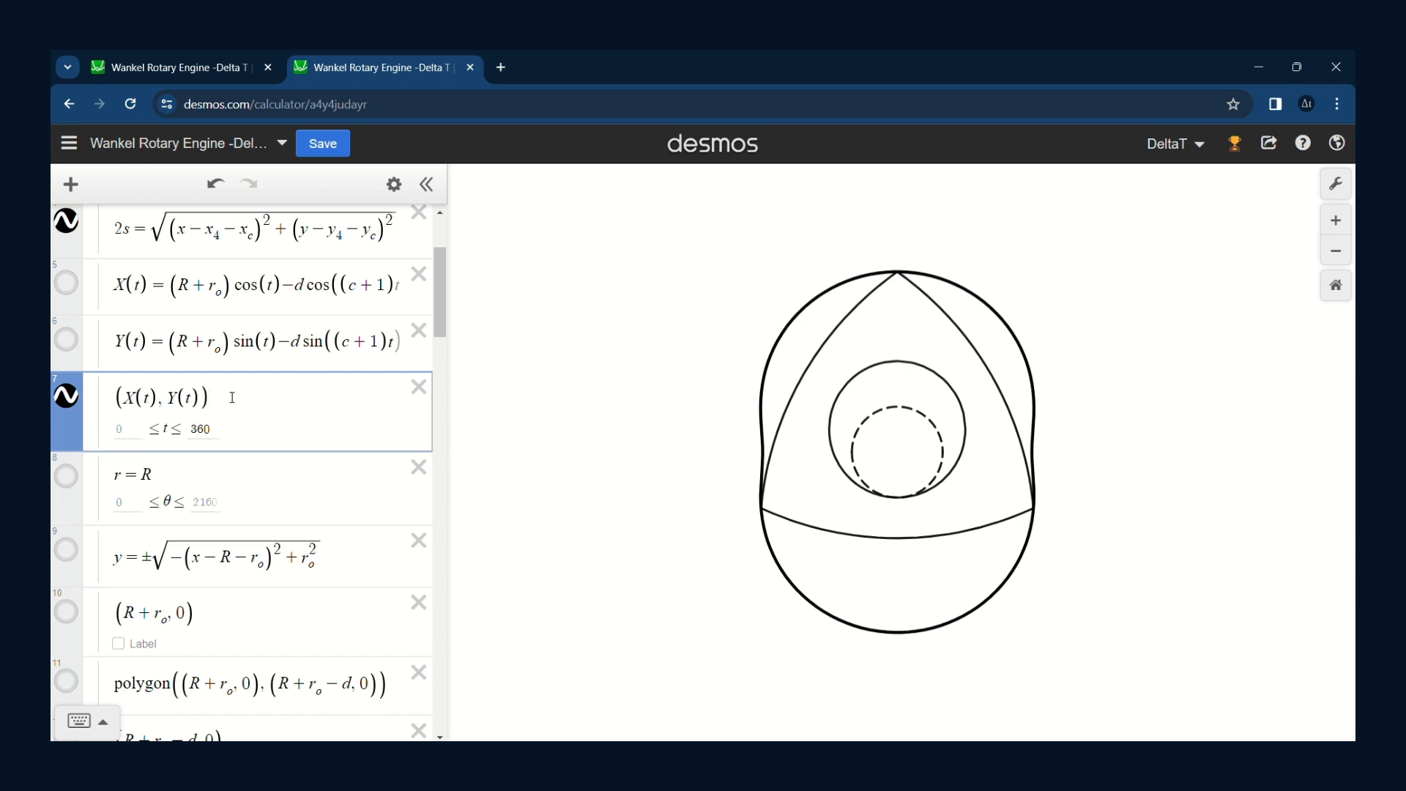
Step: Show the r = R circle on the graph
scroll(232, 397, "down", 1)
left_click(88, 438)
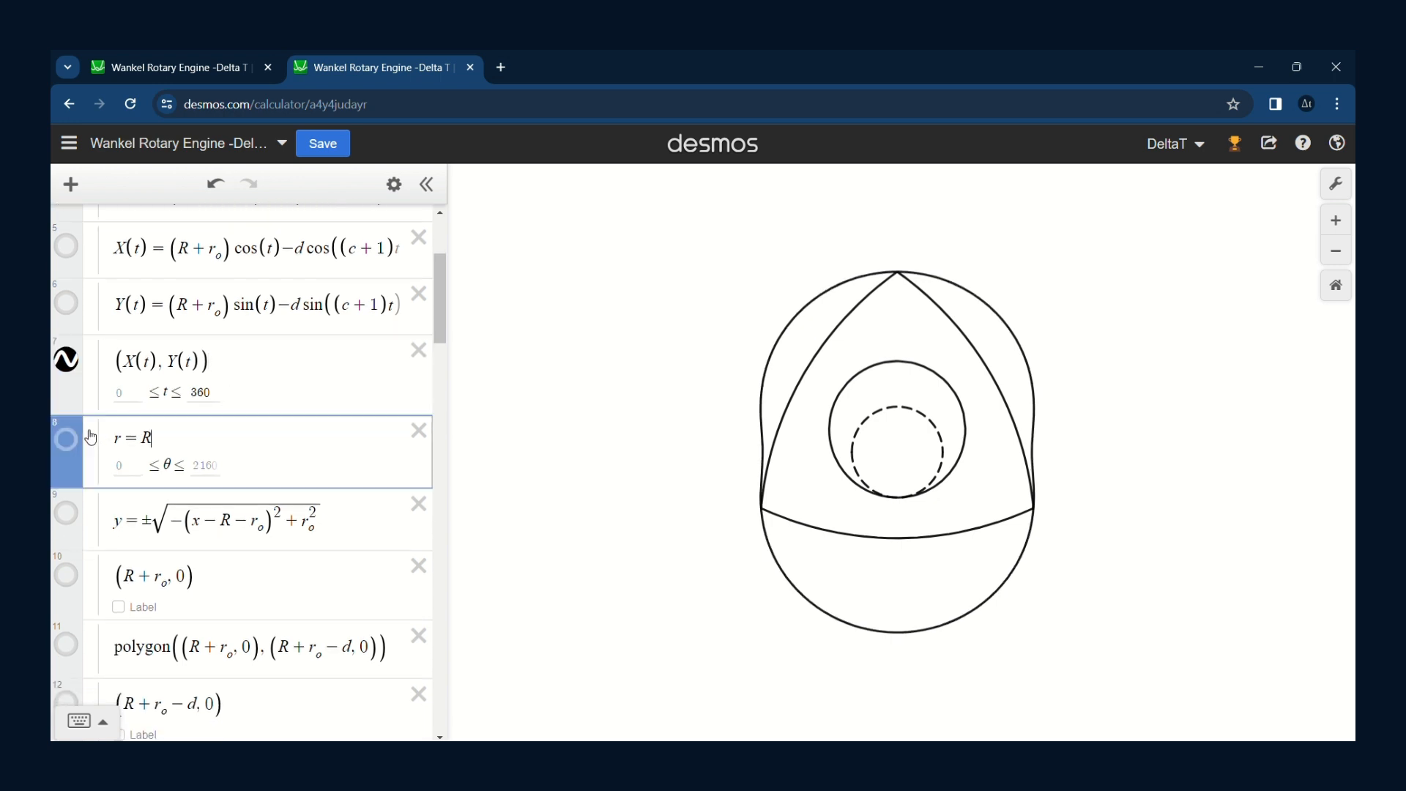
left_click(65, 443)
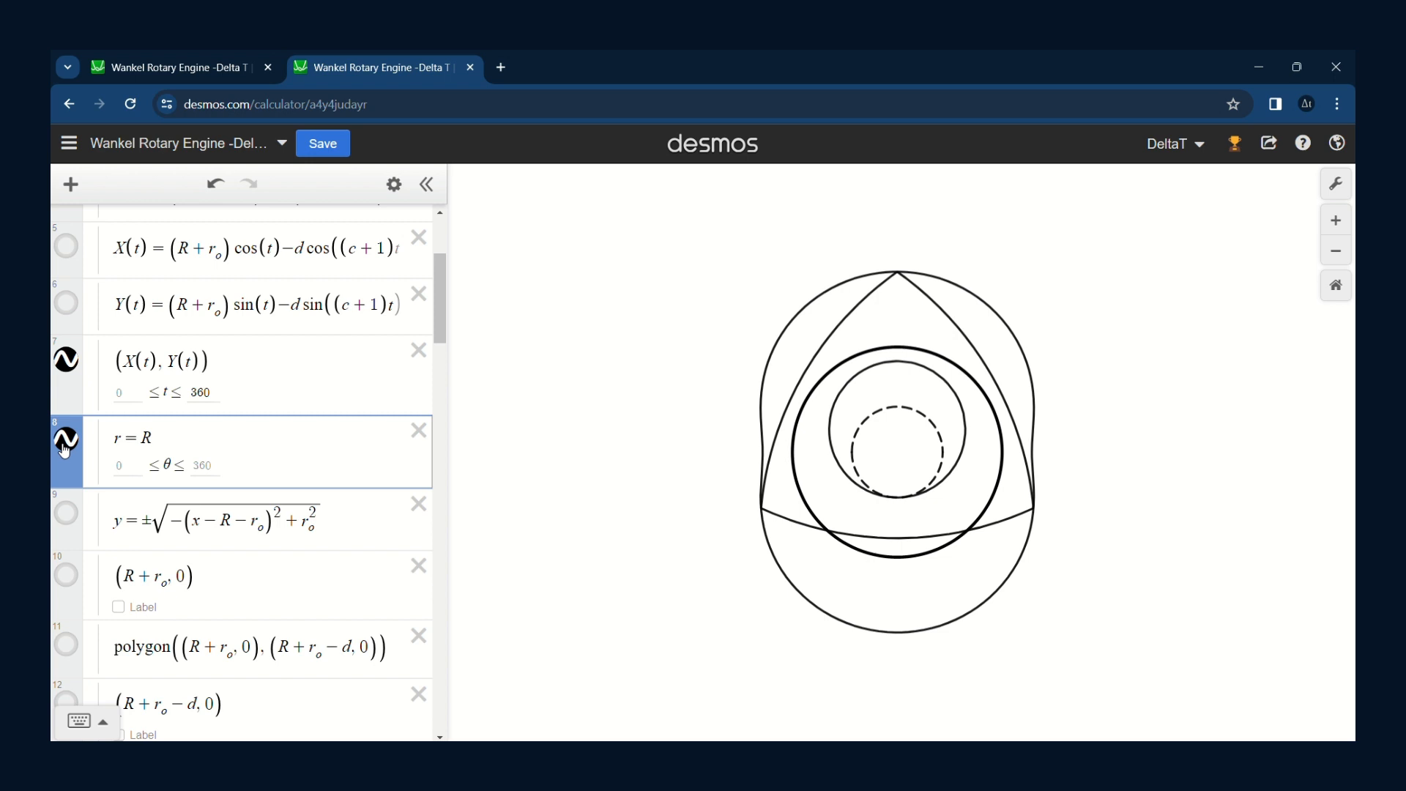
left_click(65, 448)
left_click(69, 451)
Step: Show the rₒ rolling circle, its centre point (R+rₒ, 0), the connecting polygon segment and the tracing point (R+rₒ−d, 0)
left_click(66, 576)
left_click(67, 517)
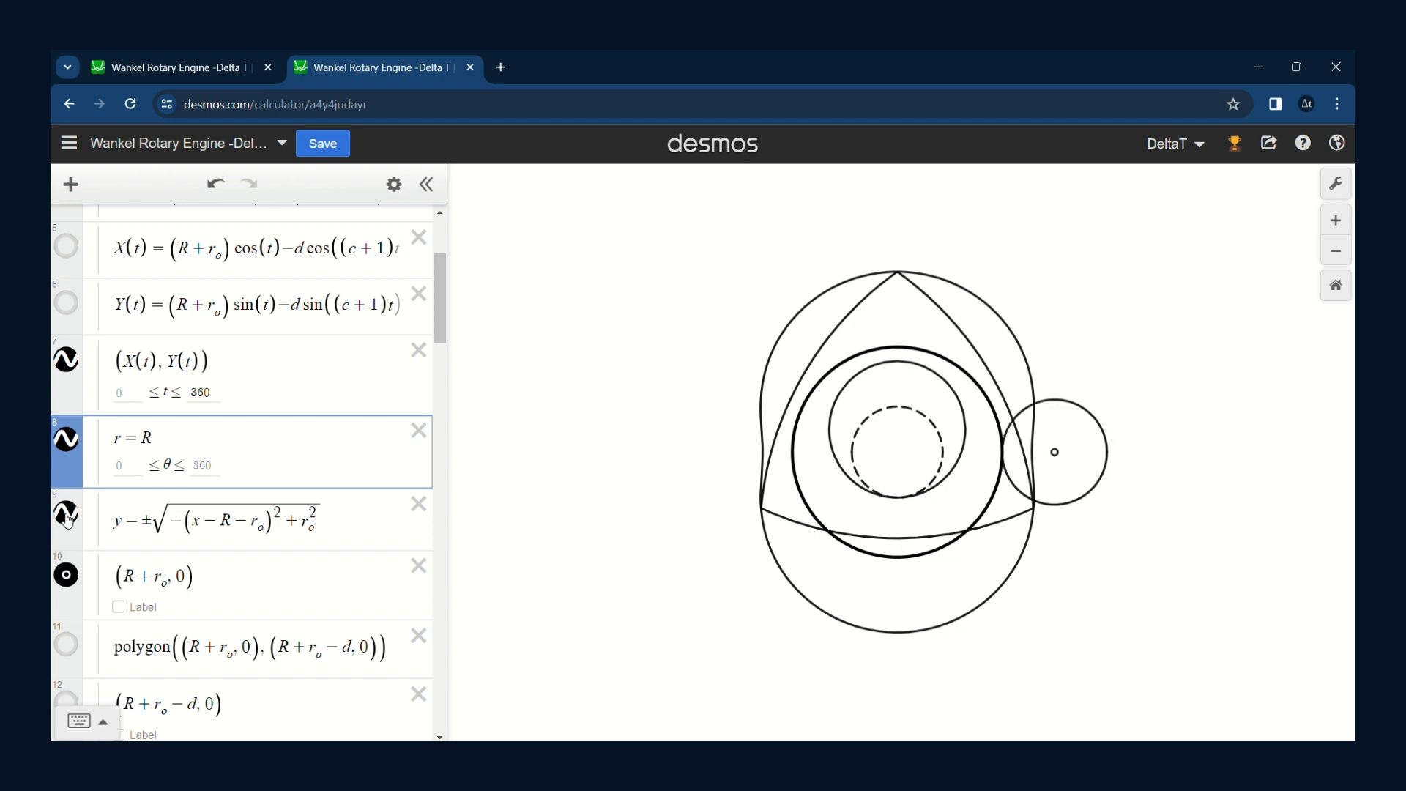
left_click(67, 647)
scroll(68, 654, "down", 2)
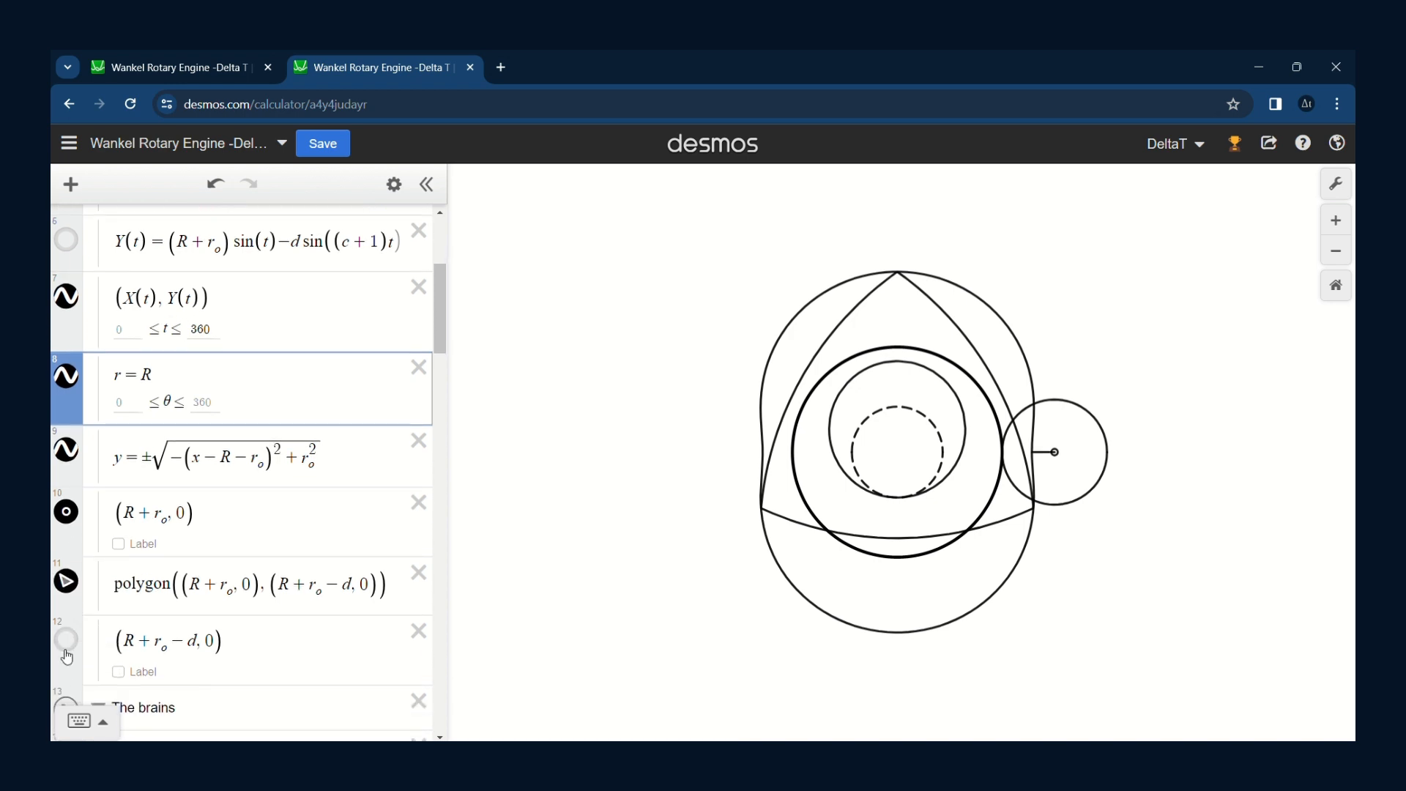
left_click(66, 649)
Step: Inspect the tracing point (R+rₒ−d, 0) against the housing curve and reposition the graph to keep the rolling circle in view
left_click(1041, 459)
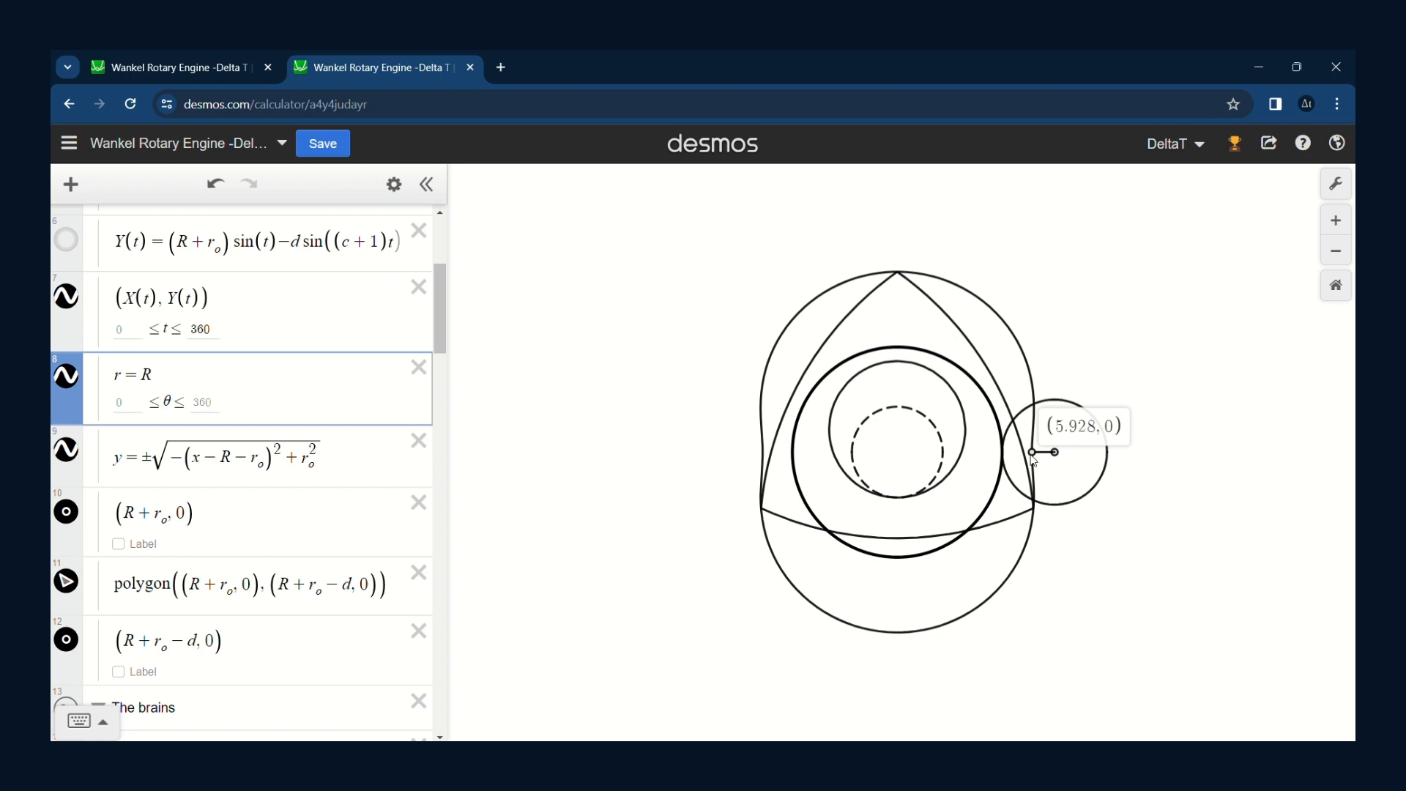
left_click(734, 511)
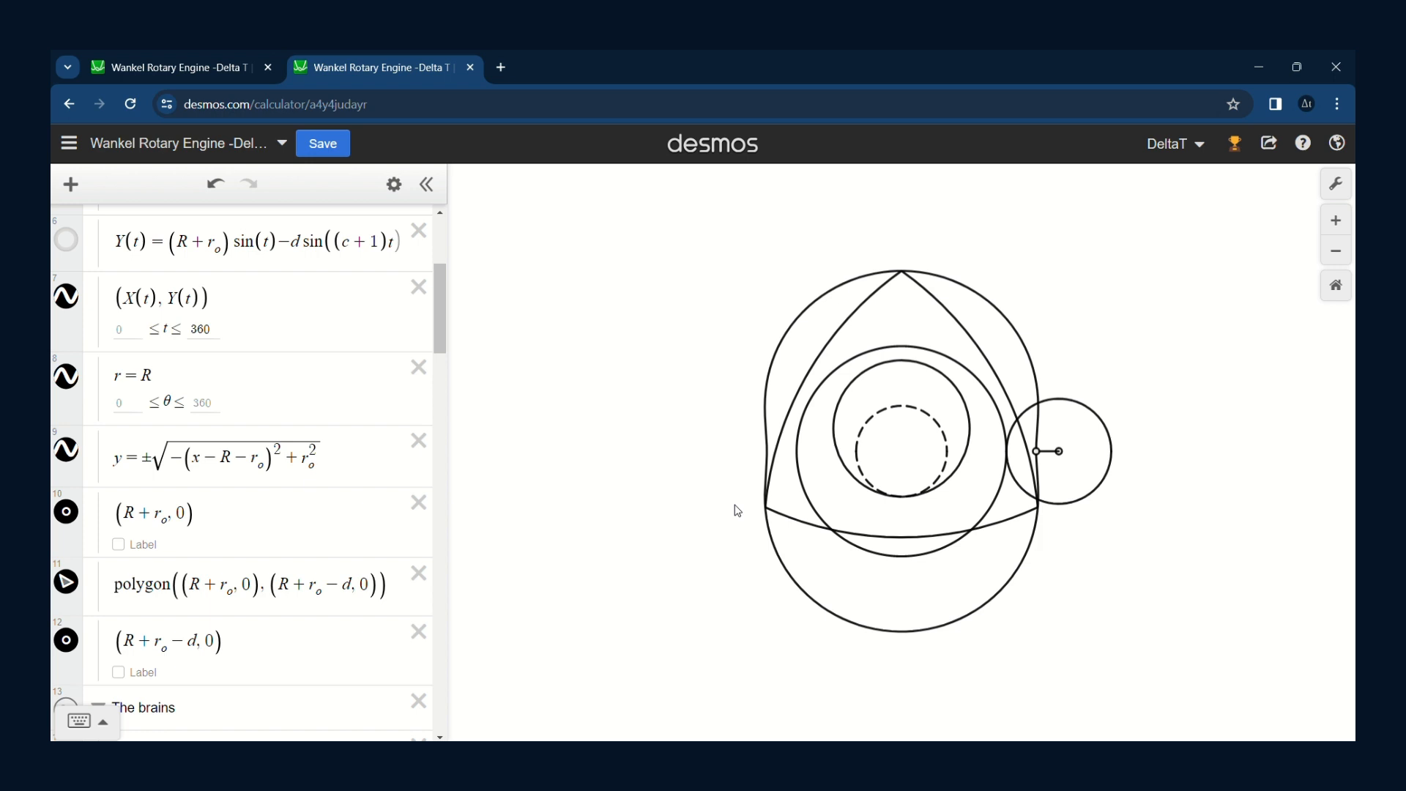
mouse_move(738, 510)
left_mouse_down()
mouse_move(697, 525)
mouse_move(717, 524)
left_mouse_up()
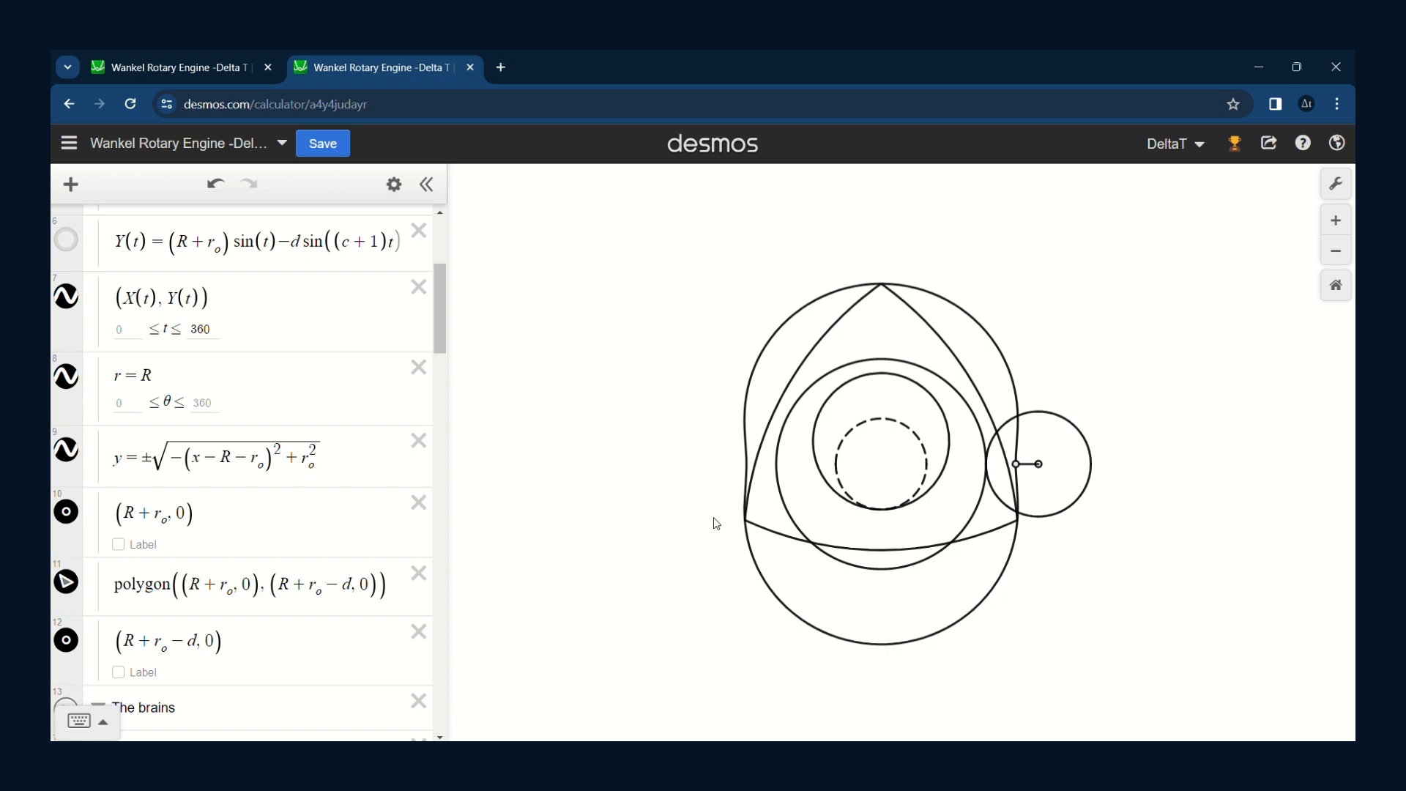
left_click_drag(717, 525, 665, 510)
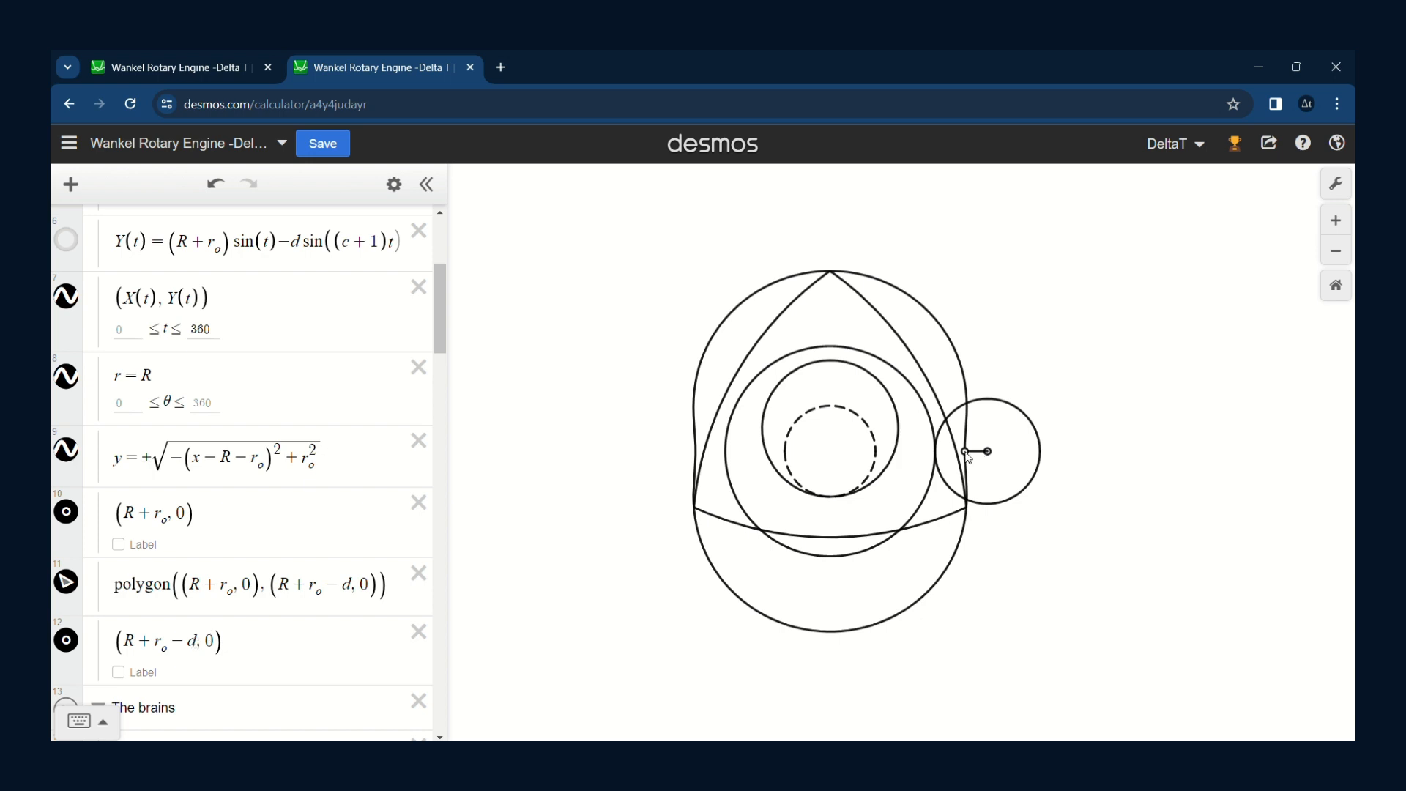
Step: Examine The brains folder's definitions of the triangle coordinates, from x₁ and y₁ through x₃ and y₃
scroll(179, 476, "down", 1)
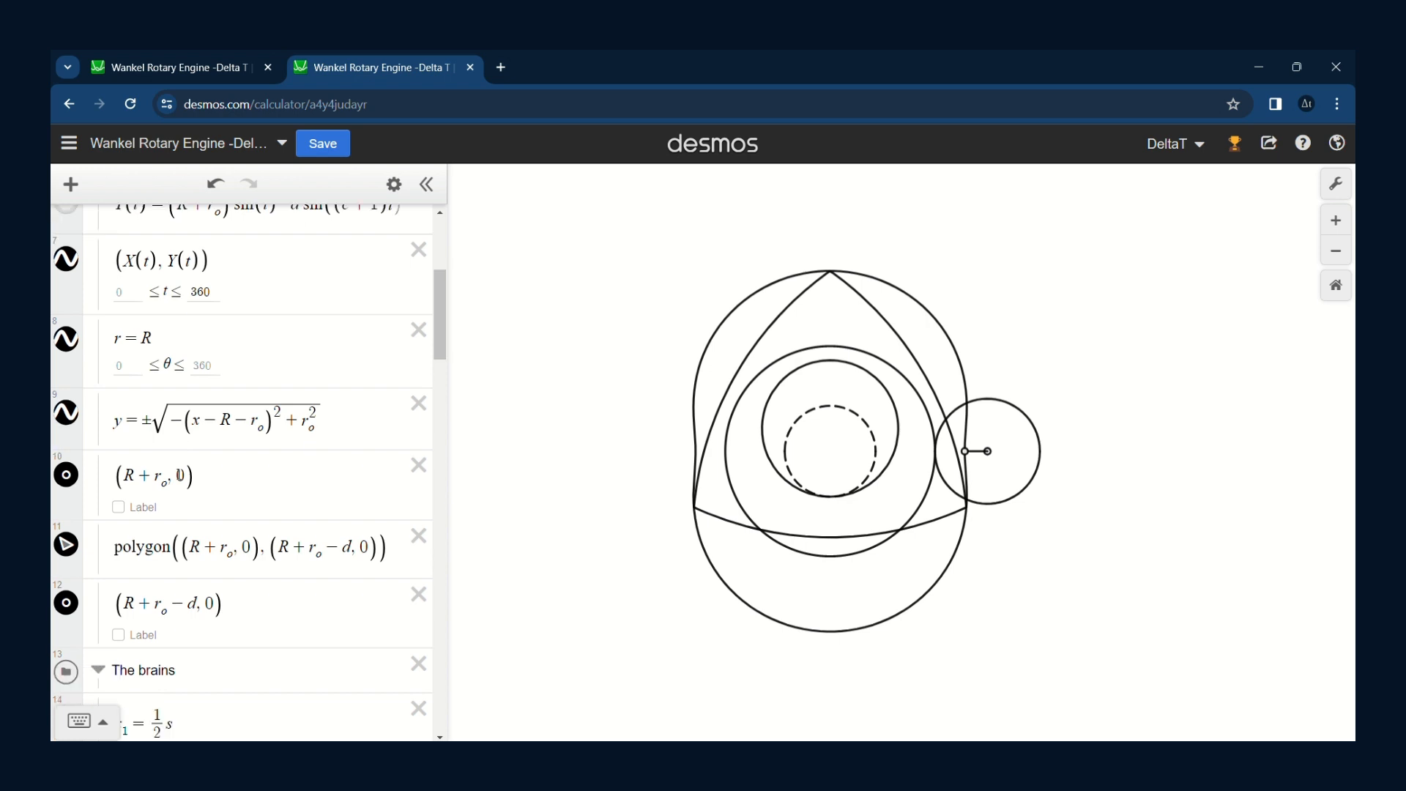
scroll(180, 481, "down", 1)
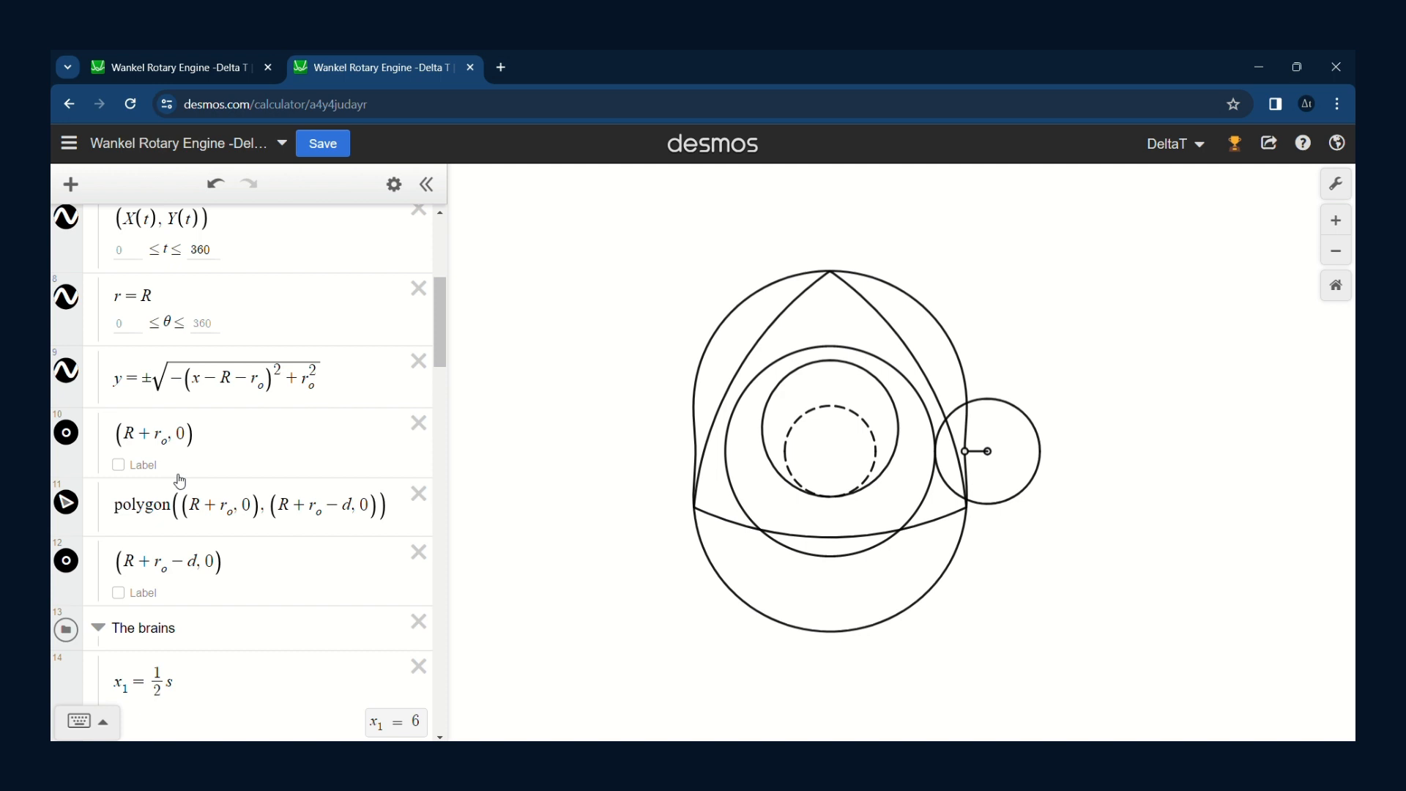
scroll(180, 481, "down", 2)
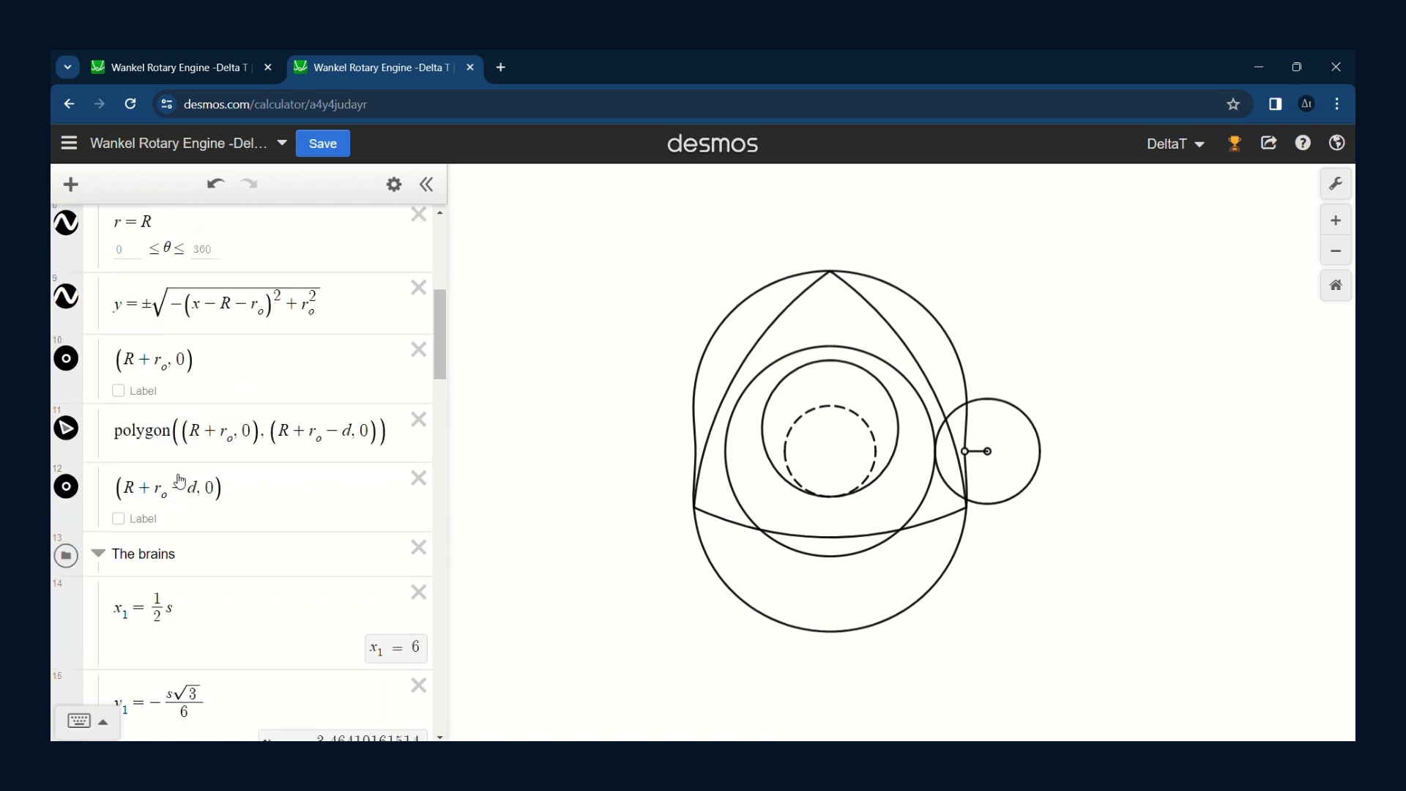
scroll(180, 481, "down", 3)
left_click(184, 489)
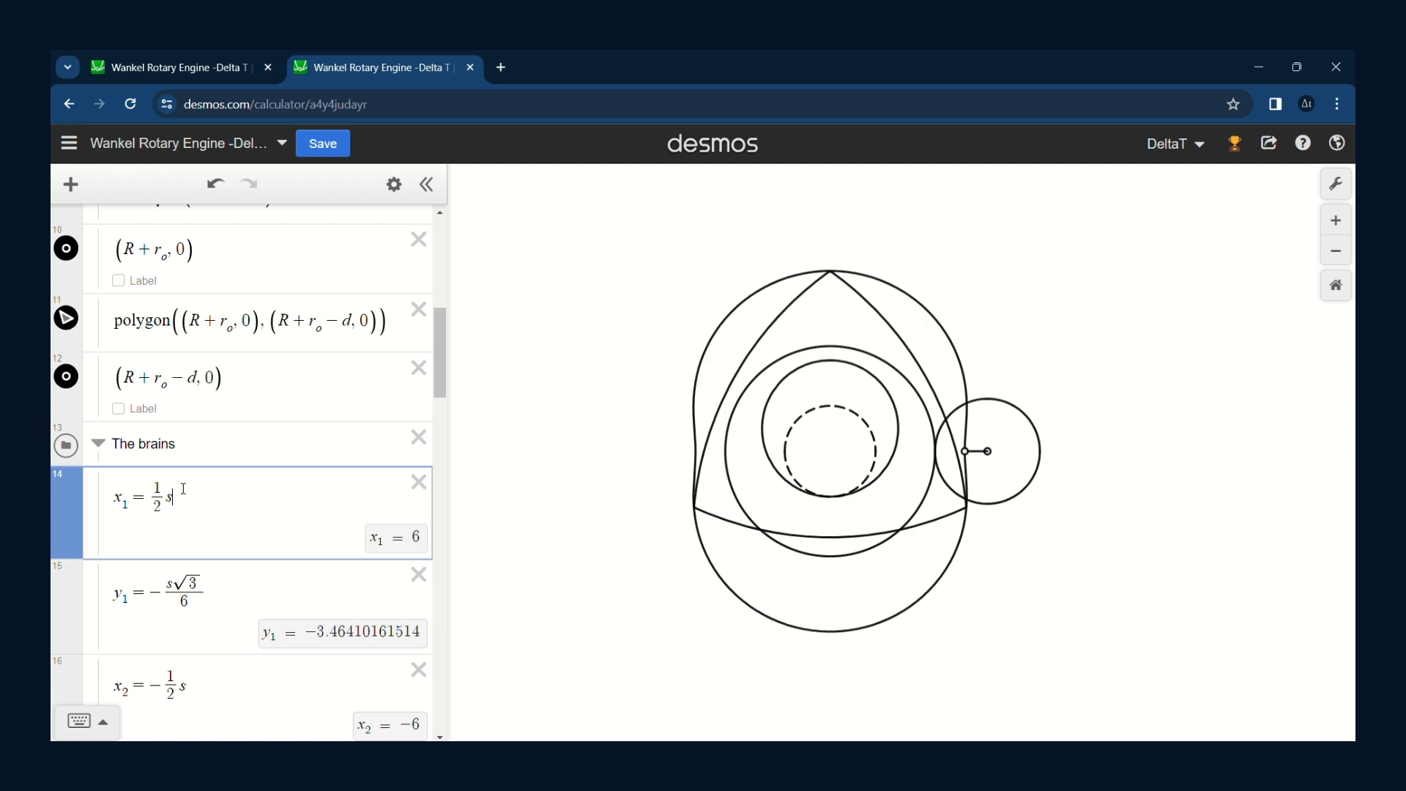
scroll(184, 490, "down", 4)
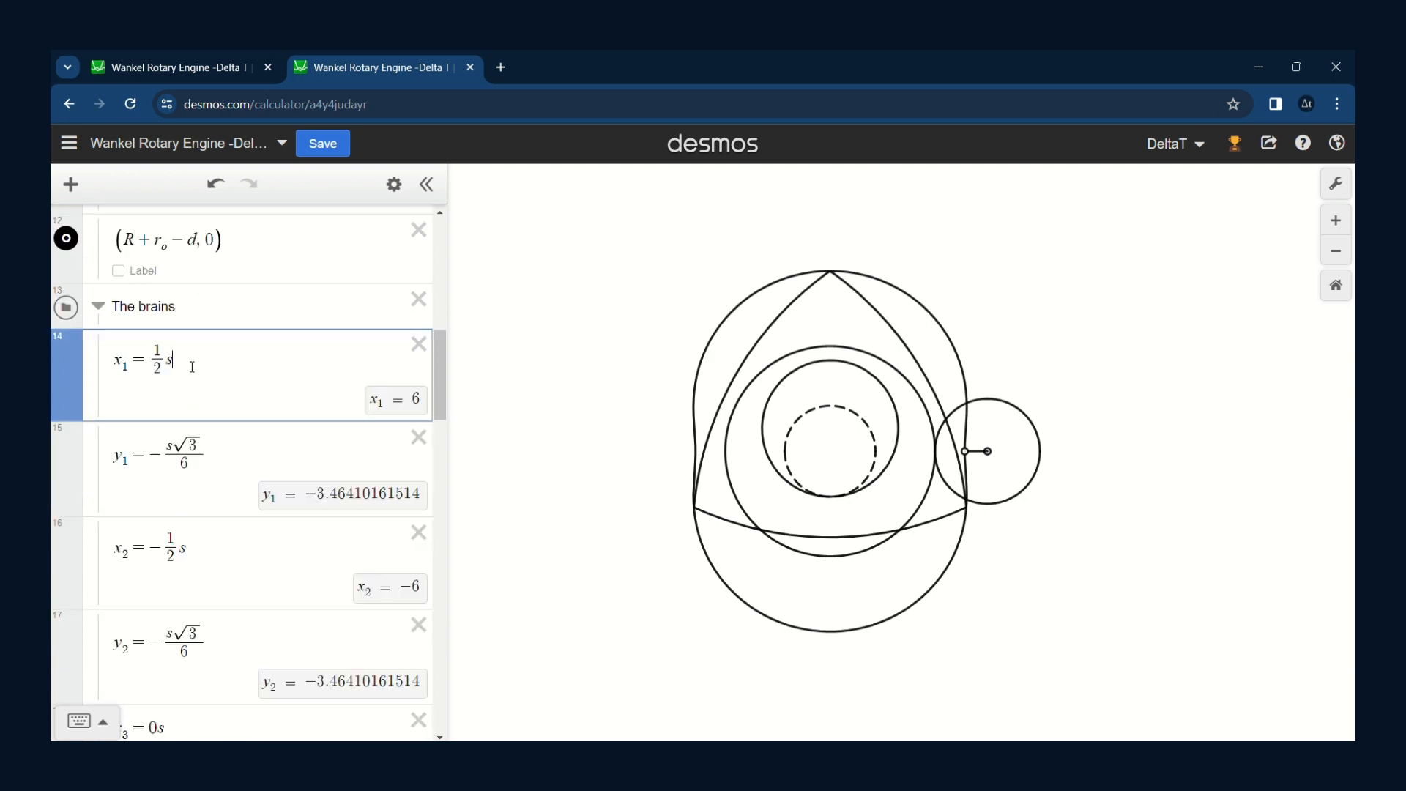
scroll(167, 431, "down", 5)
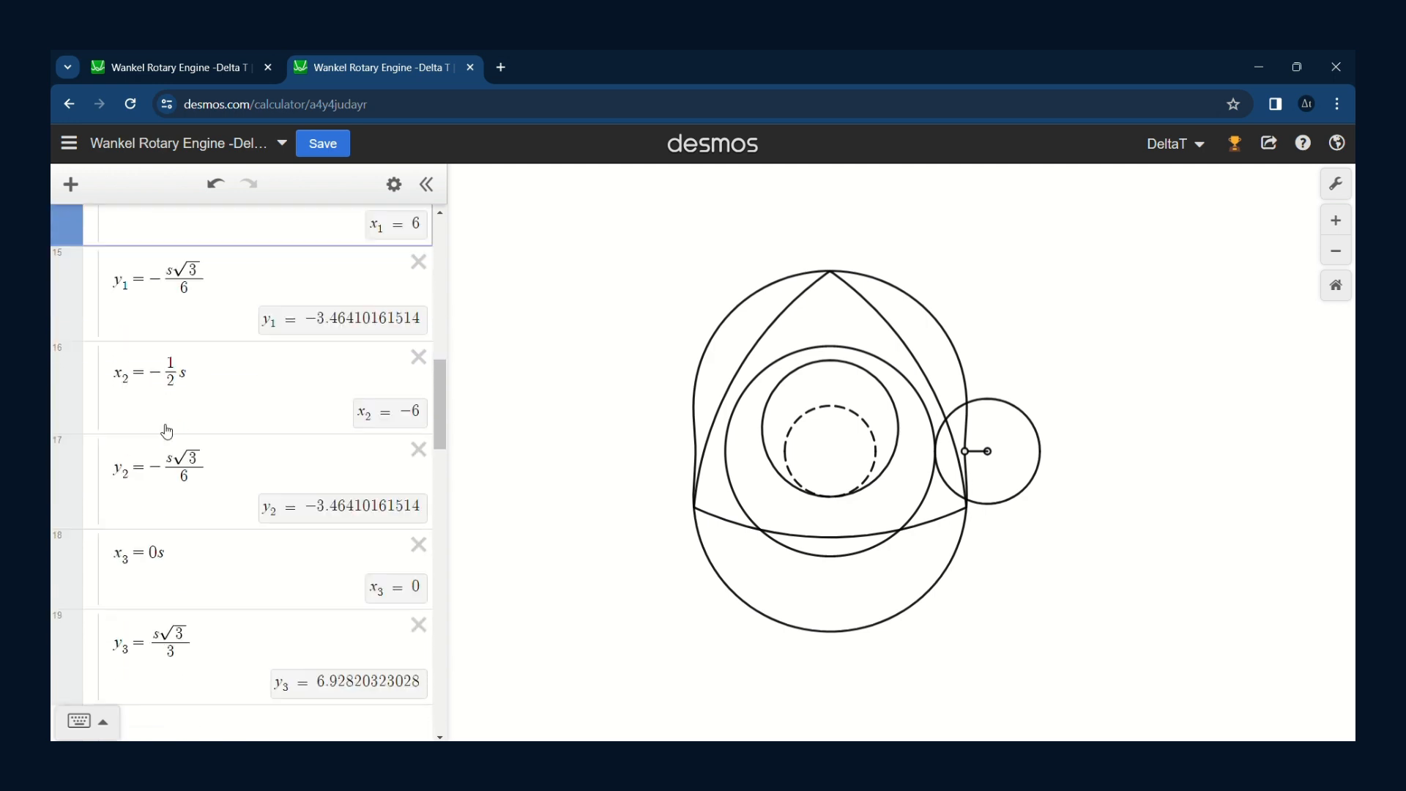
scroll(167, 431, "down", 4)
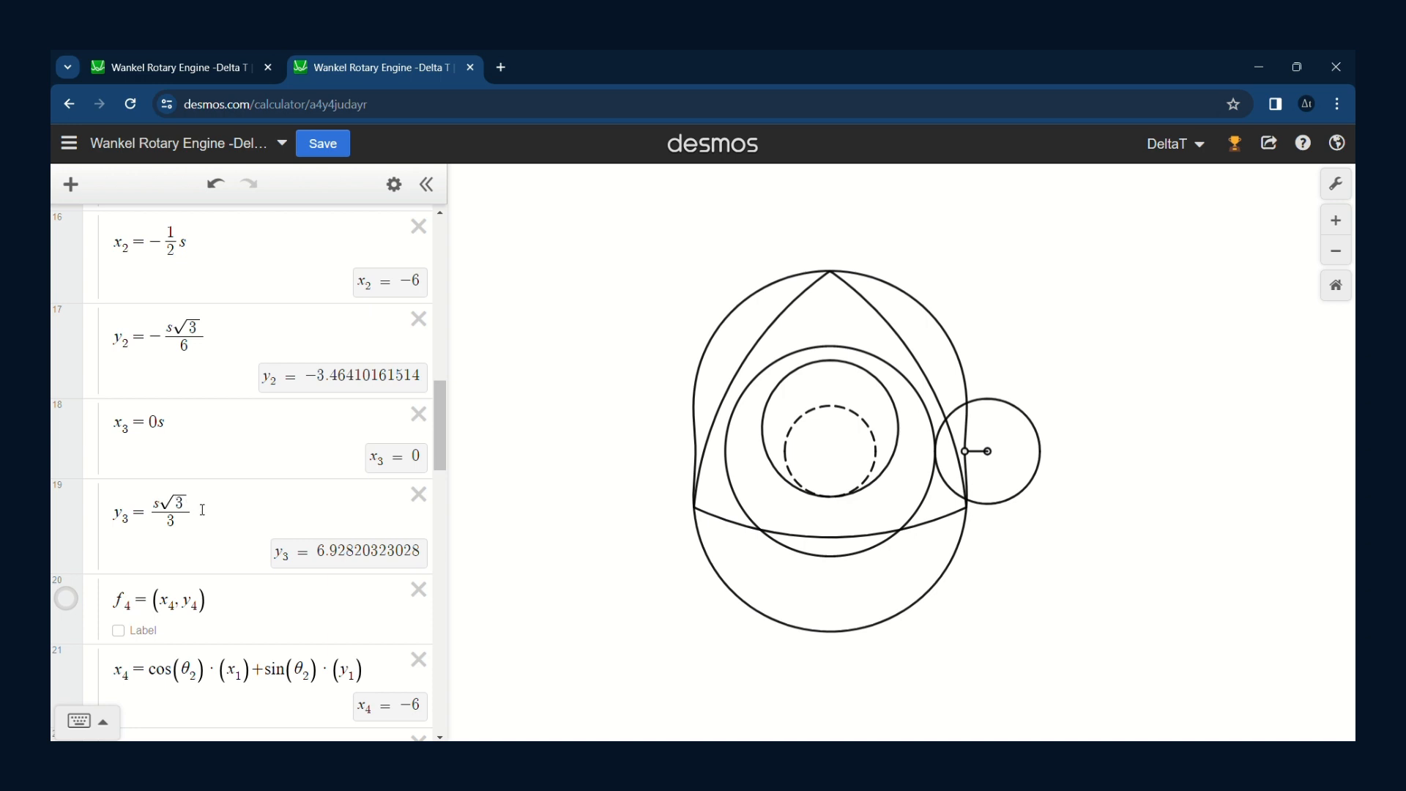
Step: Examine the f₄ point and the x₄ and y₄ equations that rotate the first coordinates by θ₂
scroll(203, 509, "down", 3)
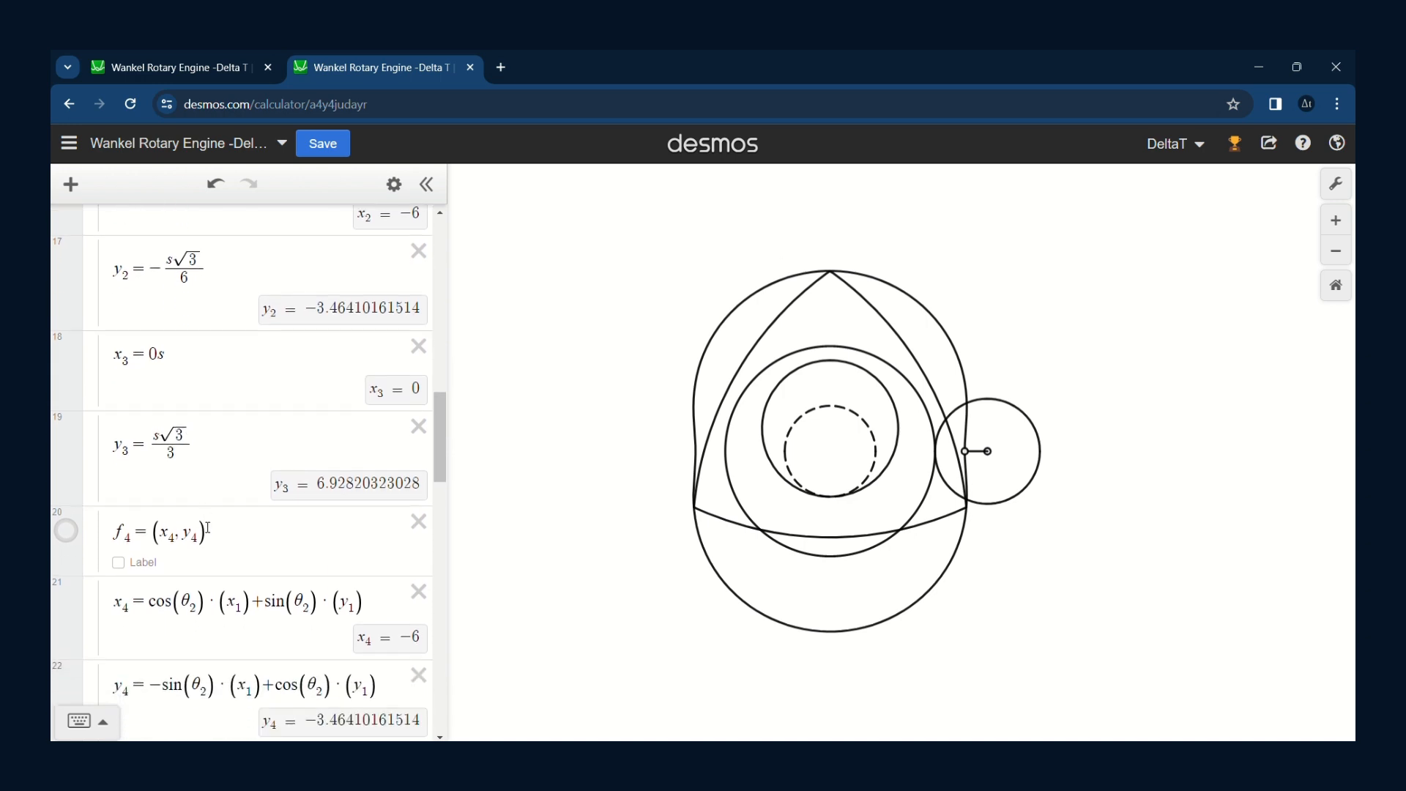
scroll(209, 527, "down", 3)
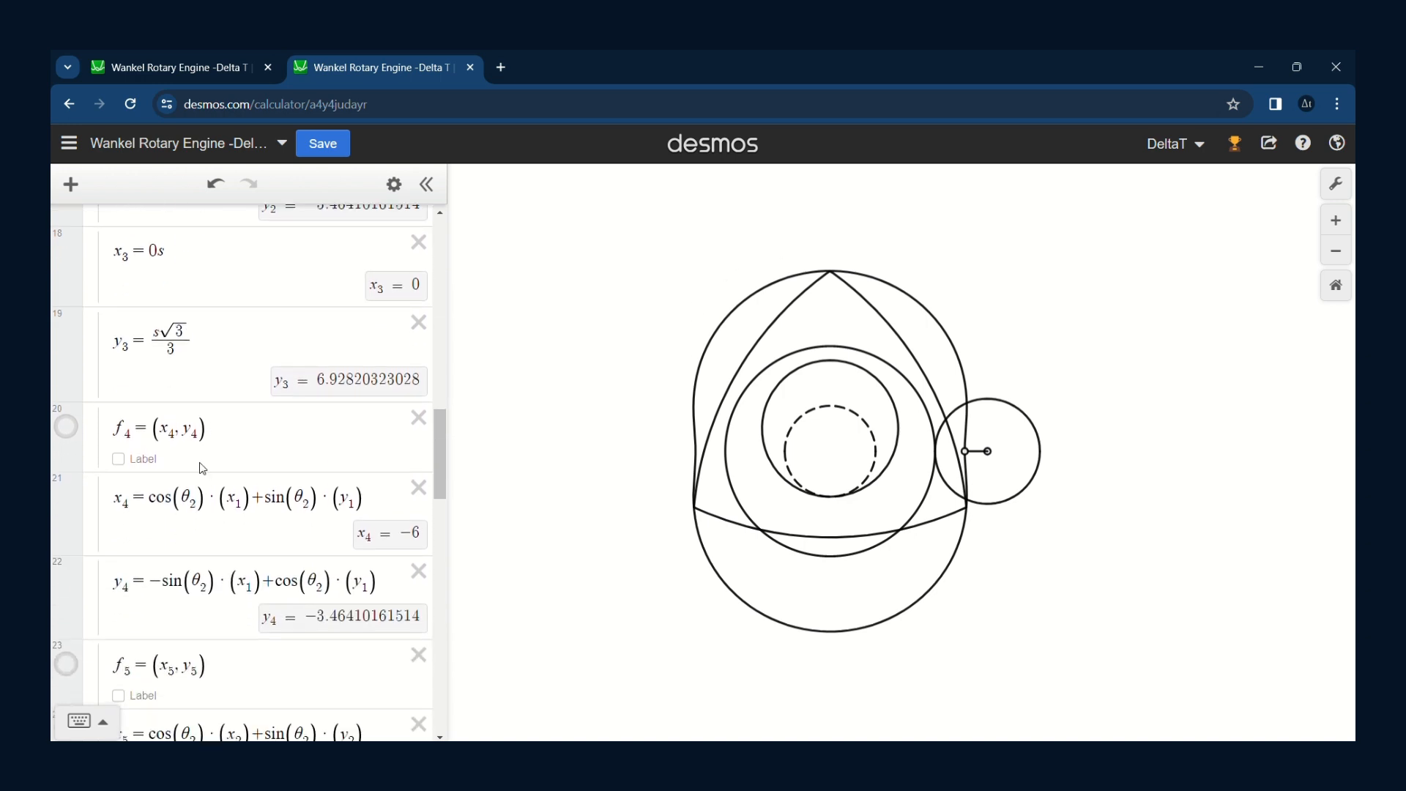
scroll(203, 469, "down", 6)
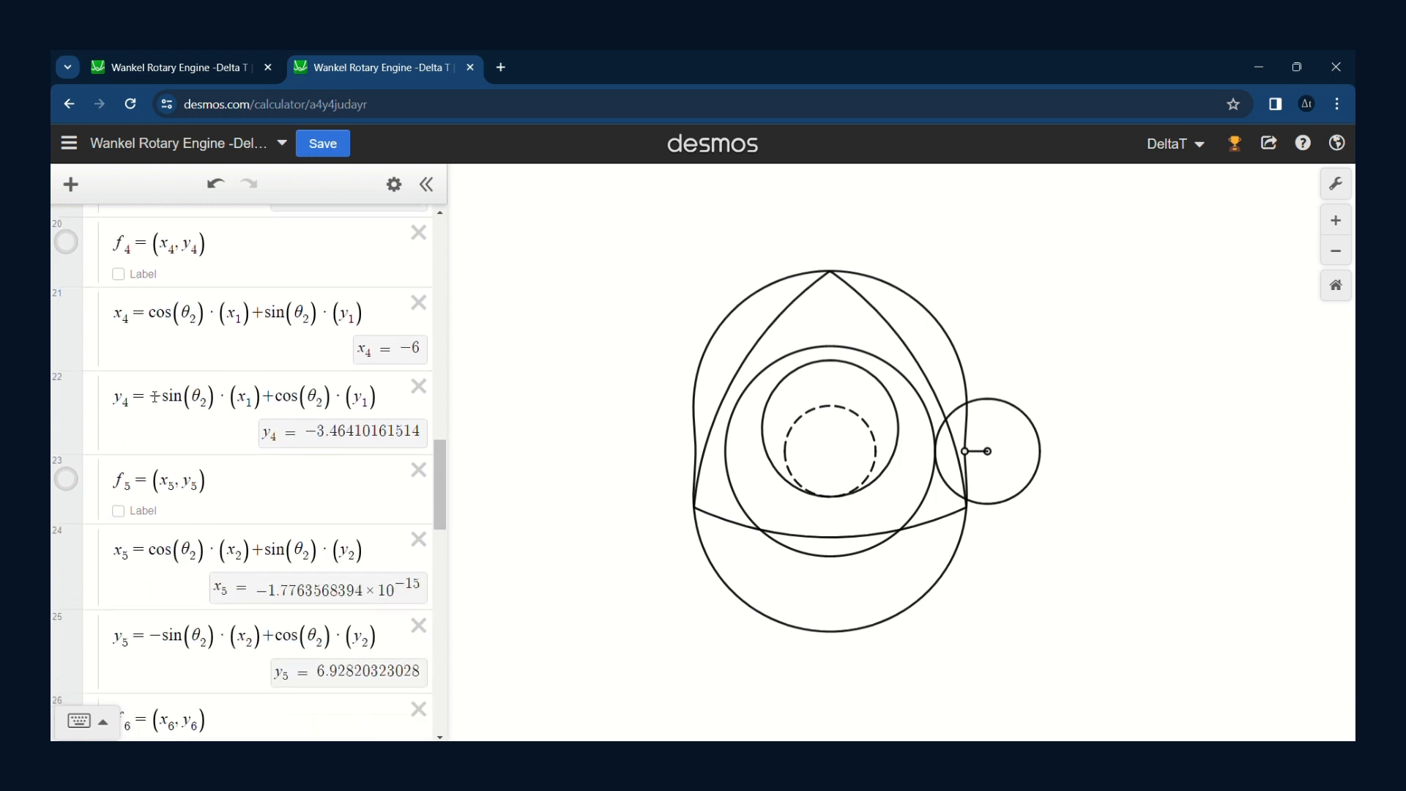
left_click(213, 321)
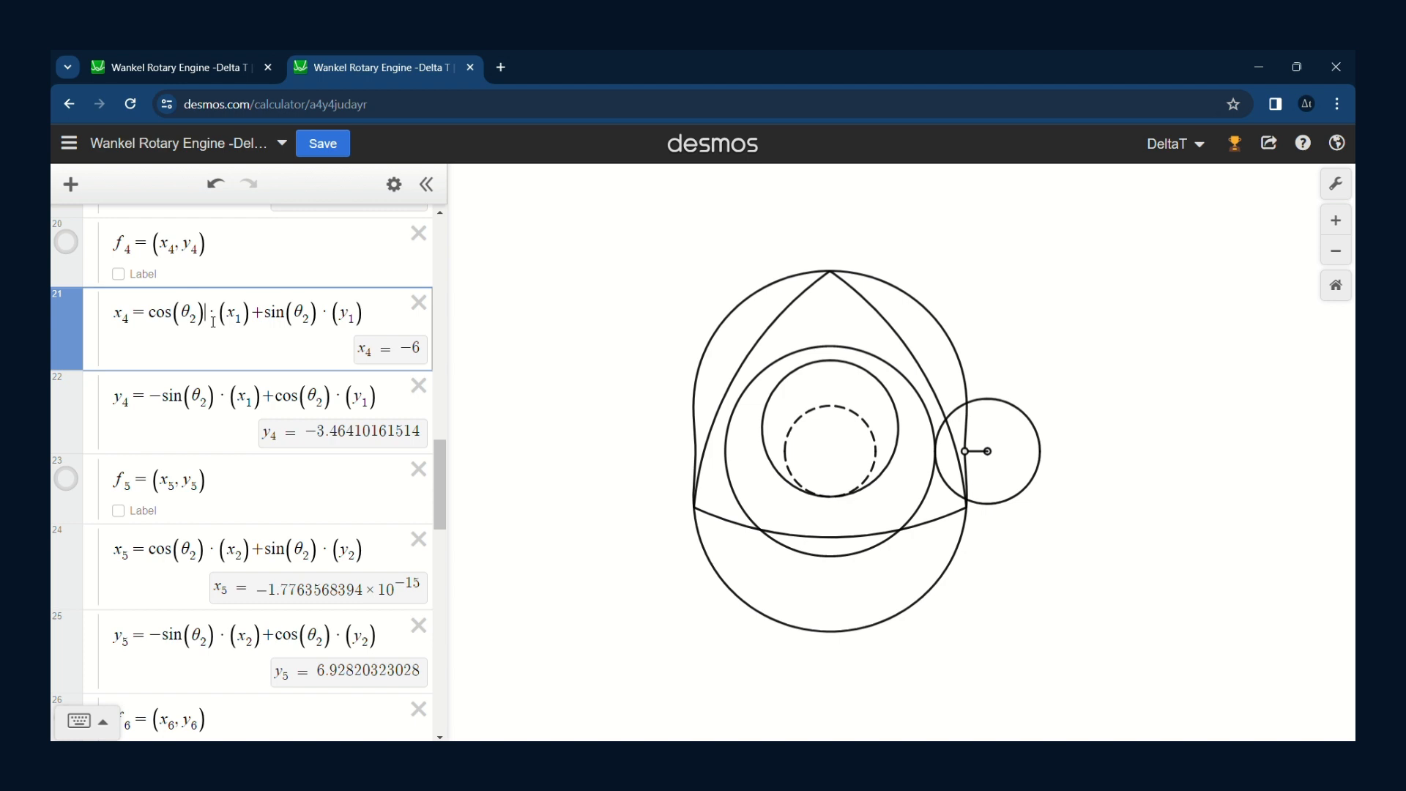
scroll(213, 320, "down", 1)
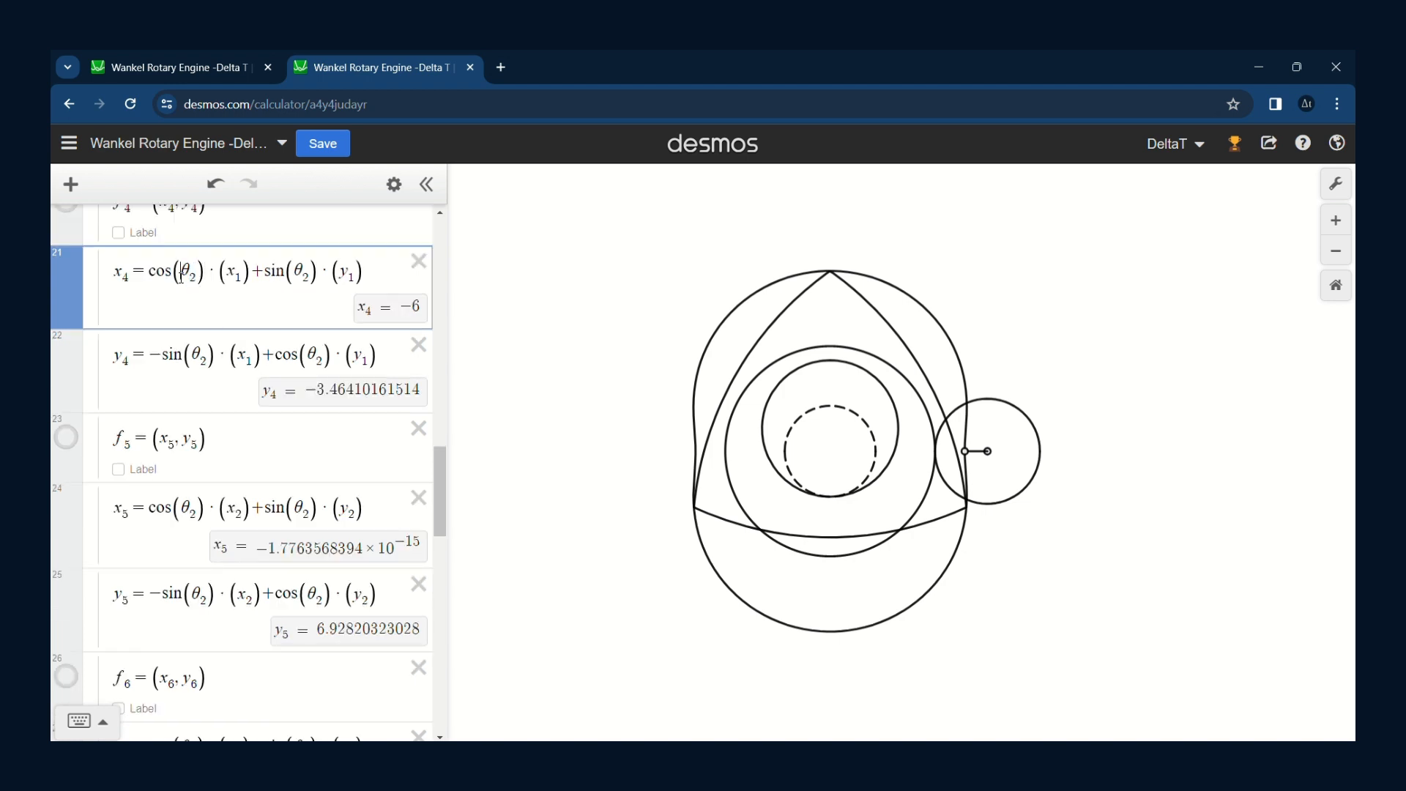
Step: Find the θ₂ definition in The brains folder and highlight its θ₁/3 + 90 expression
scroll(182, 277, "down", 15)
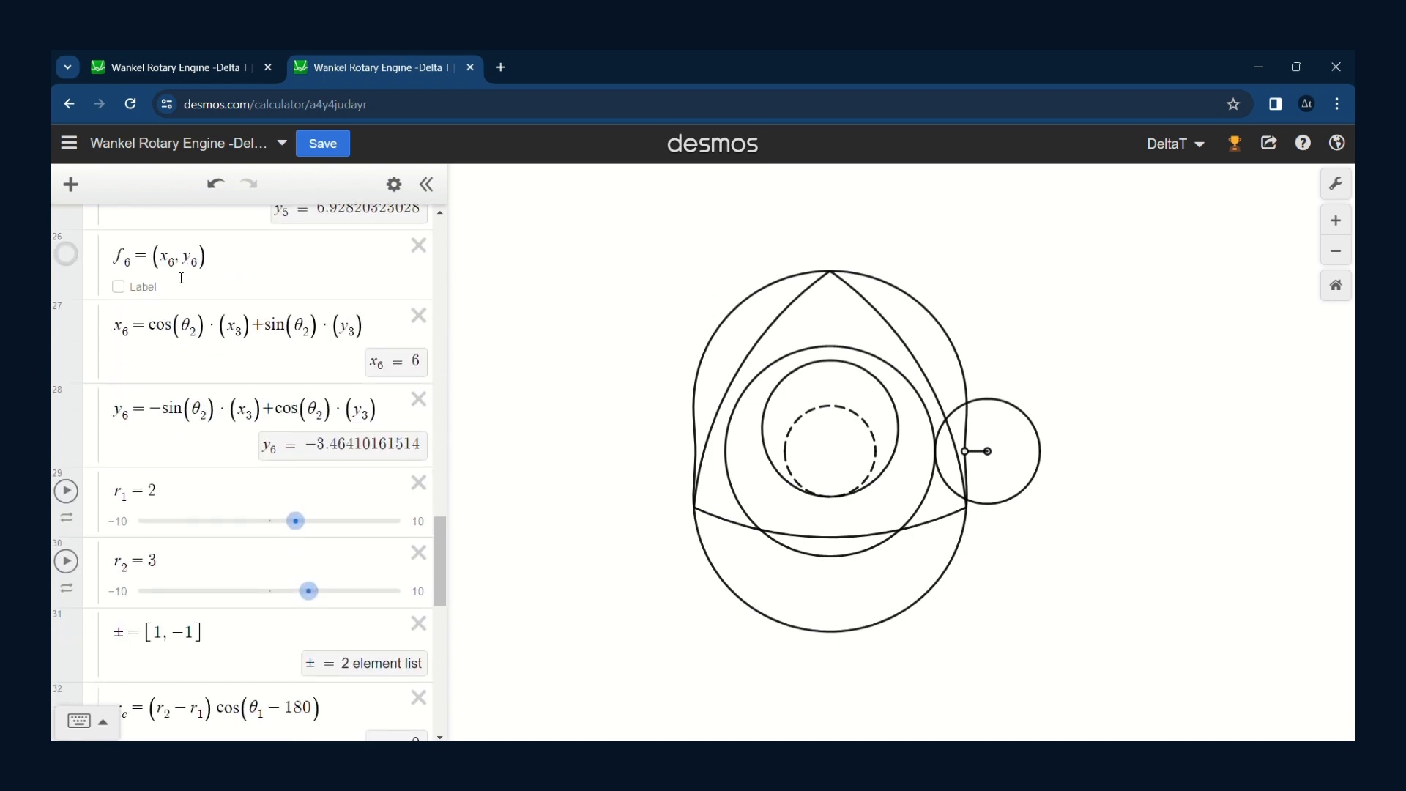
scroll(181, 278, "down", 9)
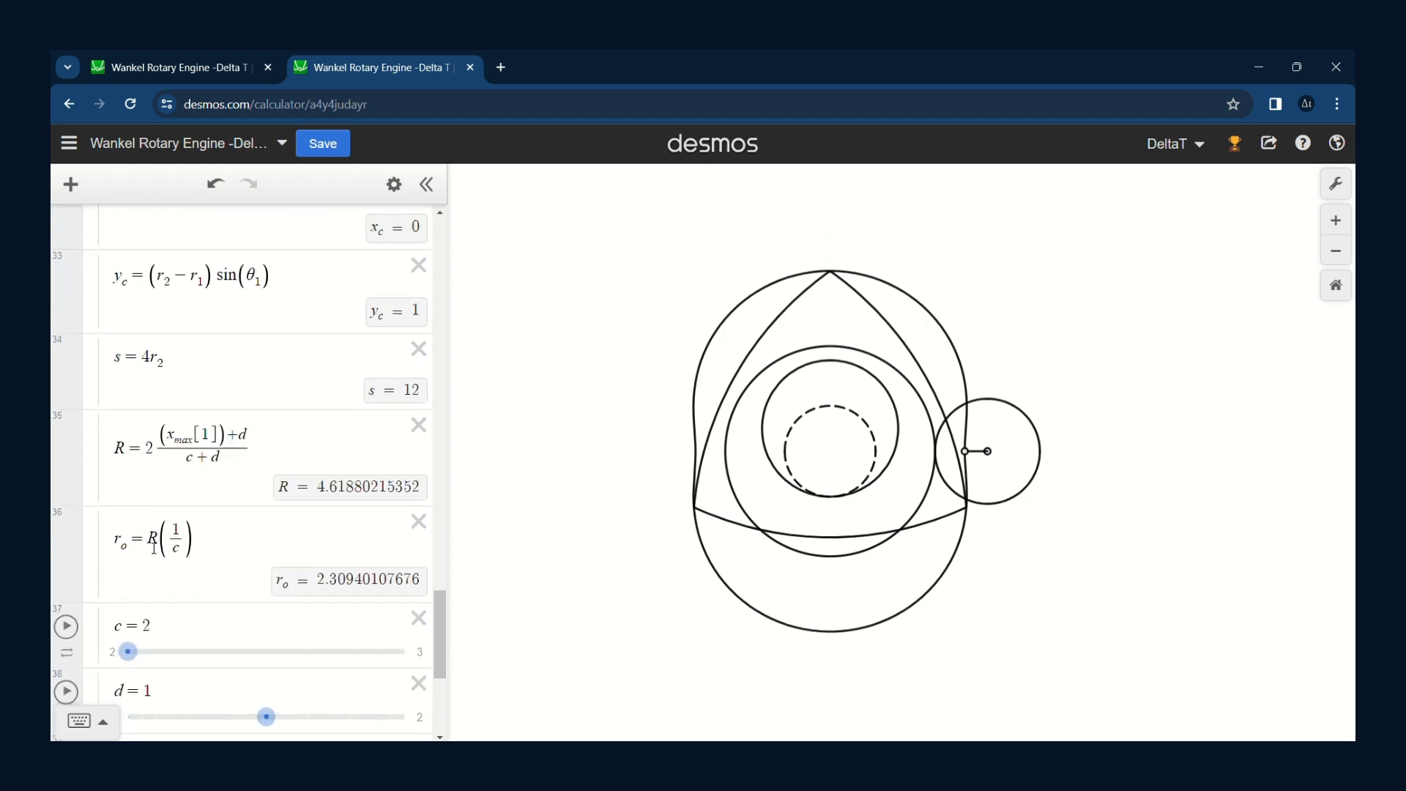
scroll(157, 555, "down", 1)
left_click_drag(213, 509, 150, 512)
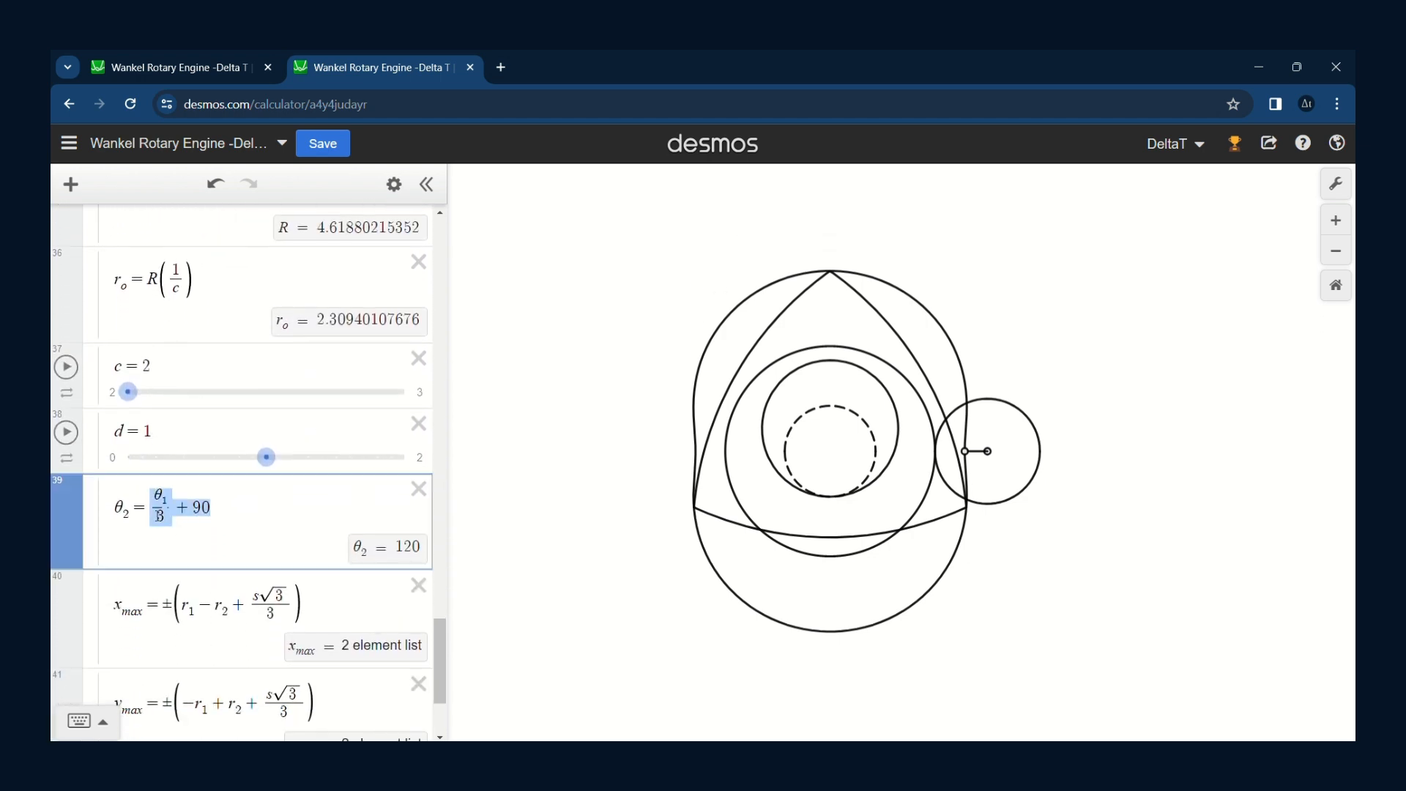
left_click(220, 507)
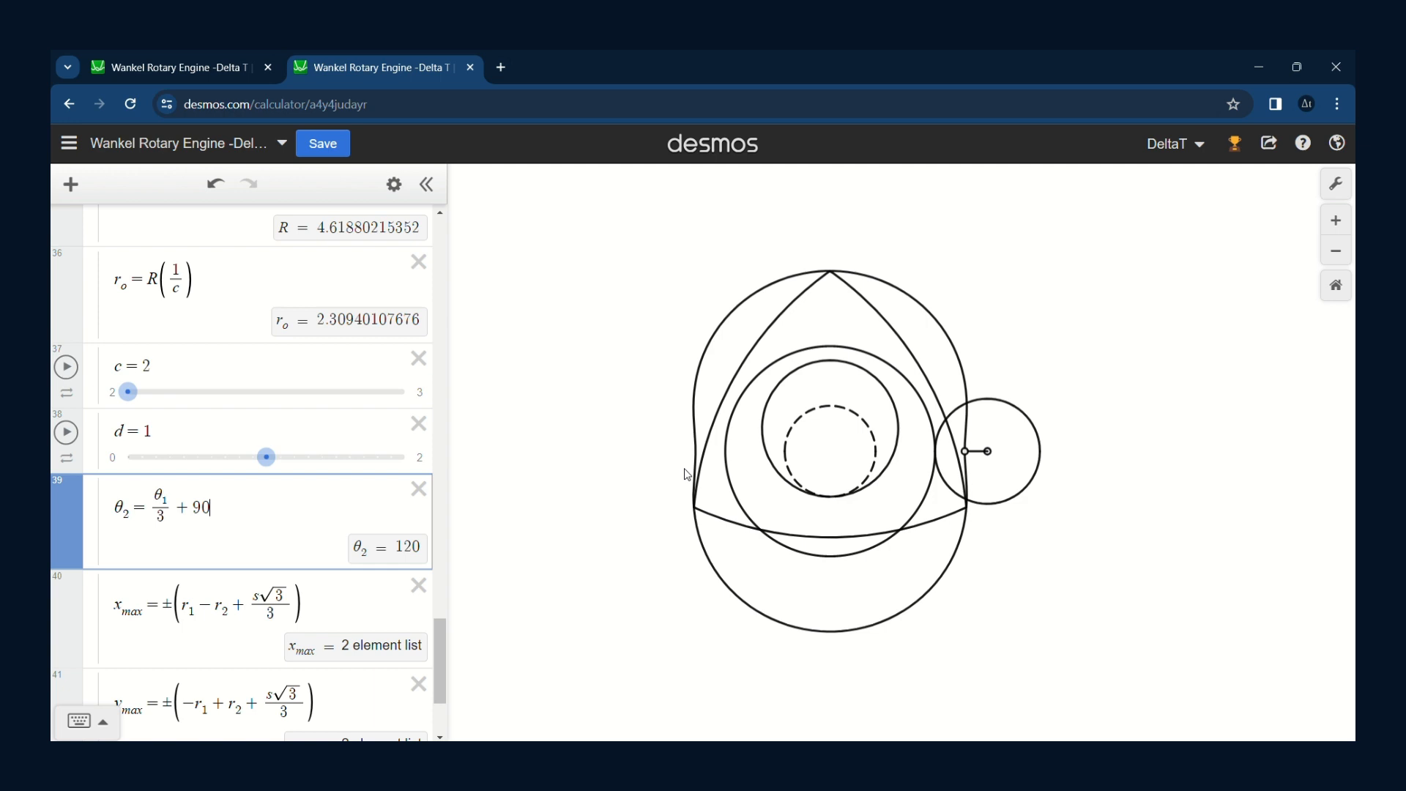
Step: Return to the x₆ equation and highlight its rotation expression cos(θ₂)·(x₃)+sin(θ₂)·(y₃)
scroll(276, 516, "up", 3)
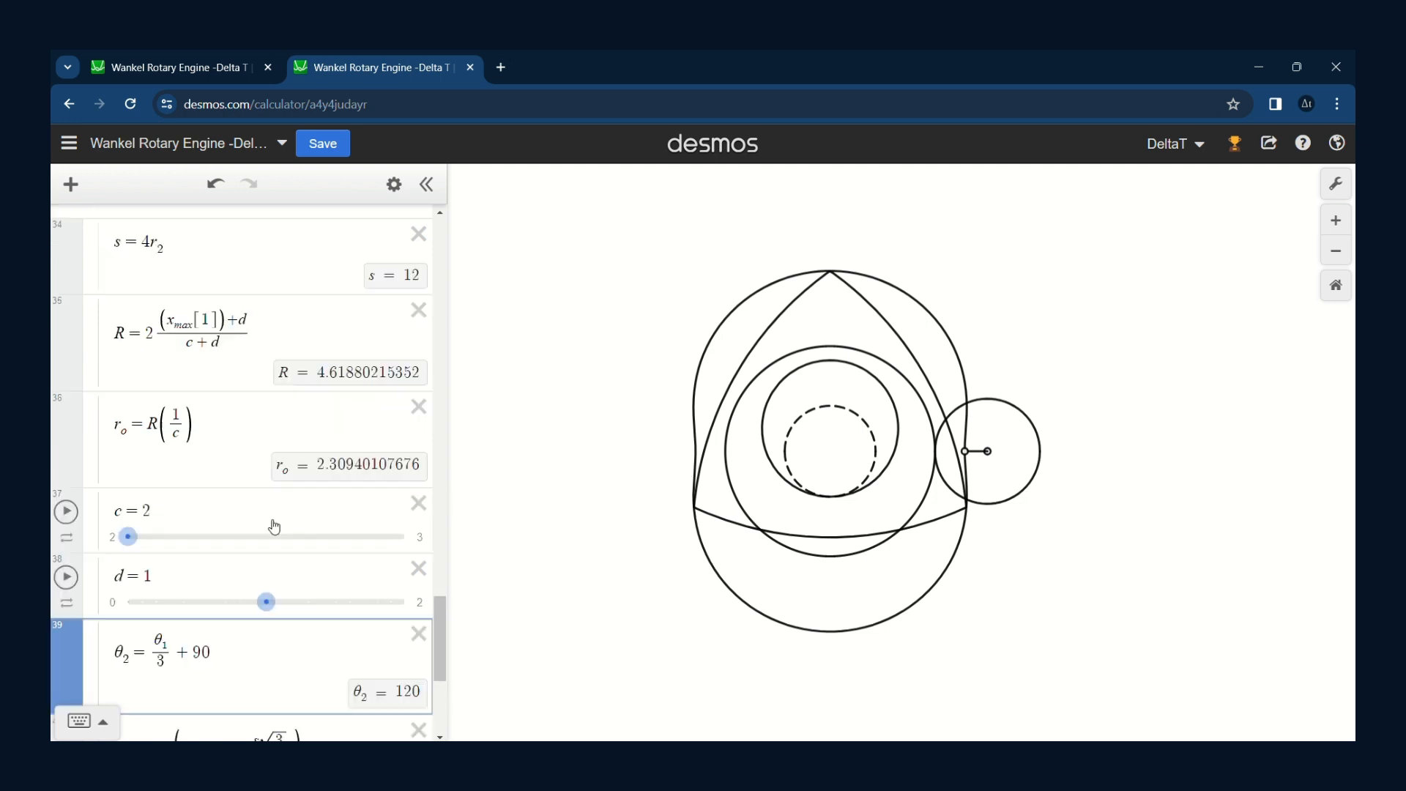
scroll(273, 520, "up", 2)
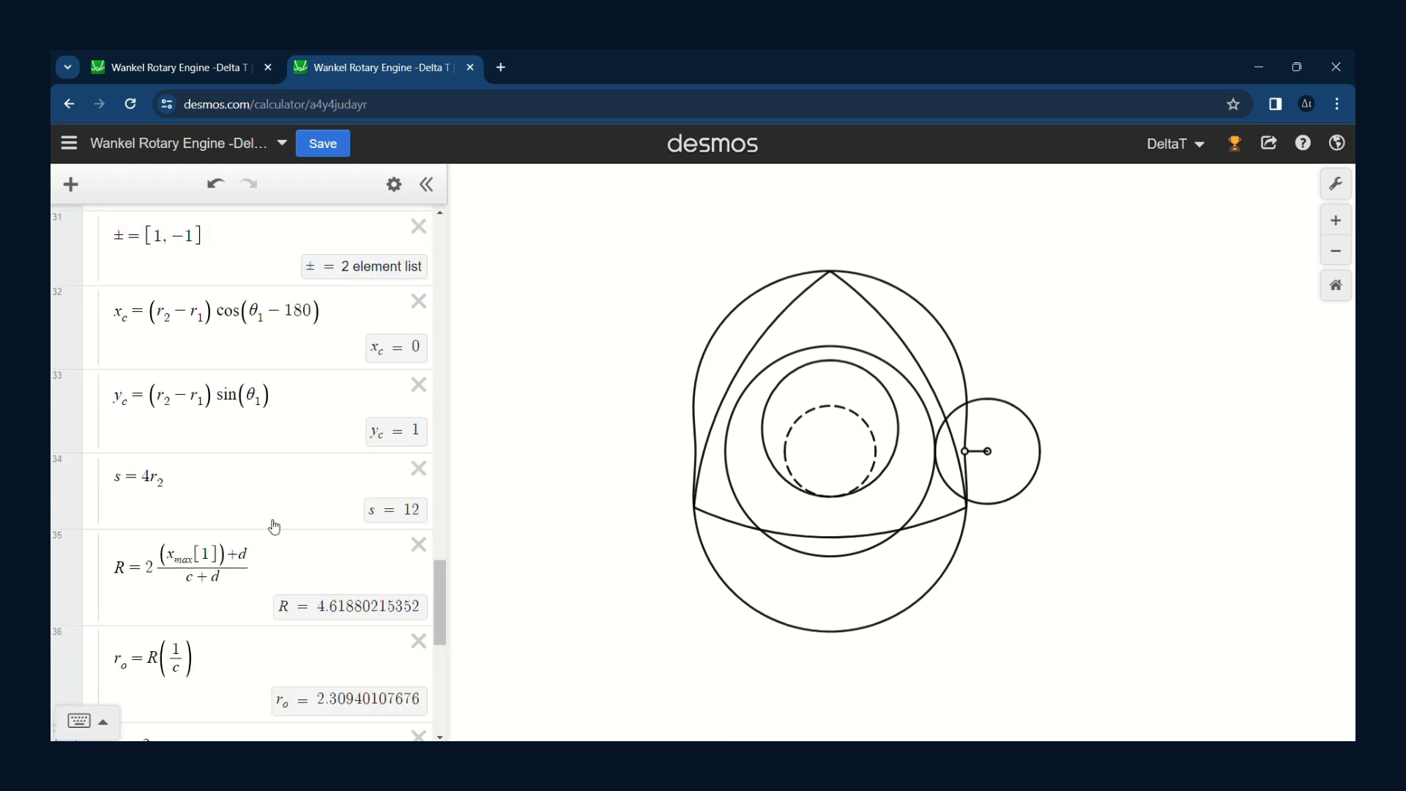
scroll(252, 506, "up", 5)
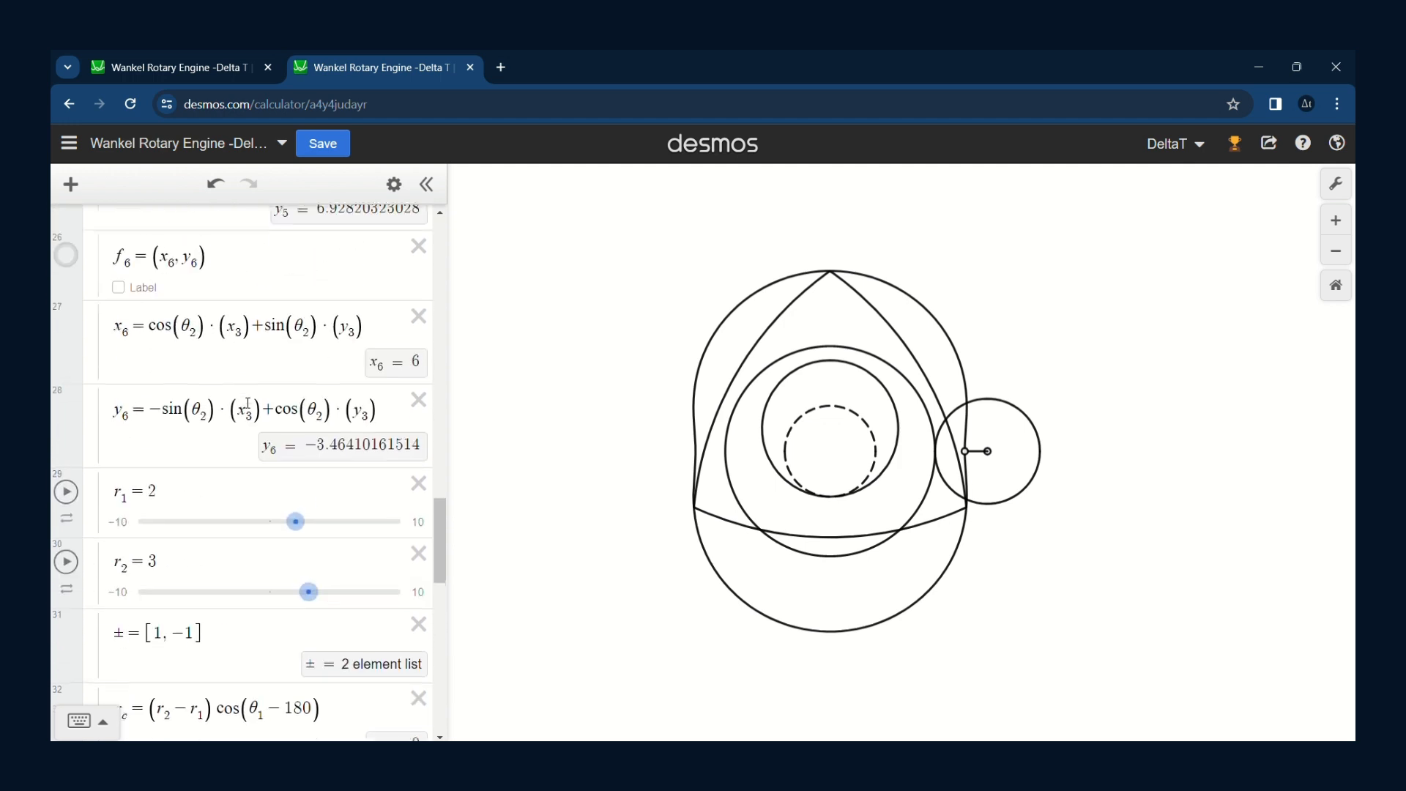
scroll(248, 407, "up", 2)
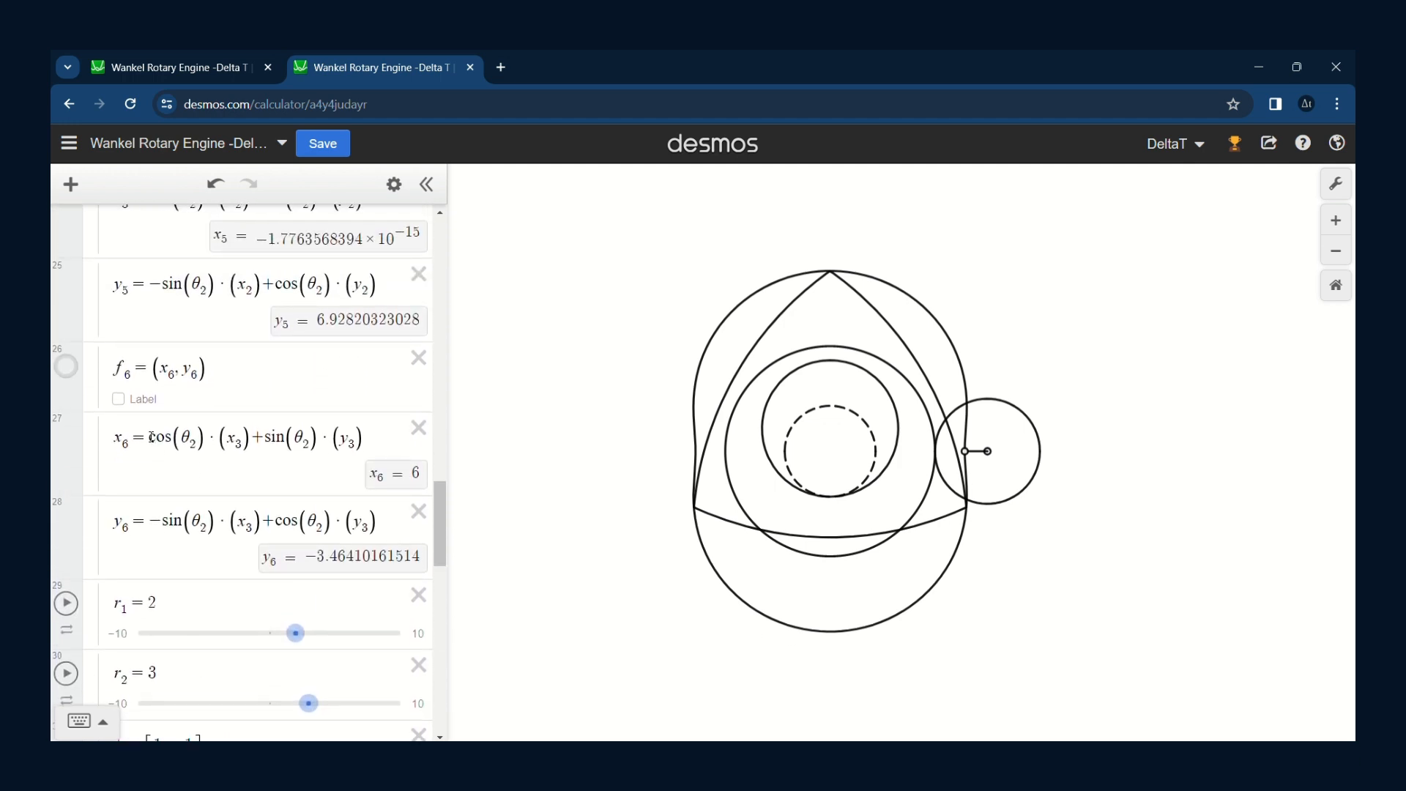
left_click_drag(151, 438, 366, 439)
left_click(366, 439)
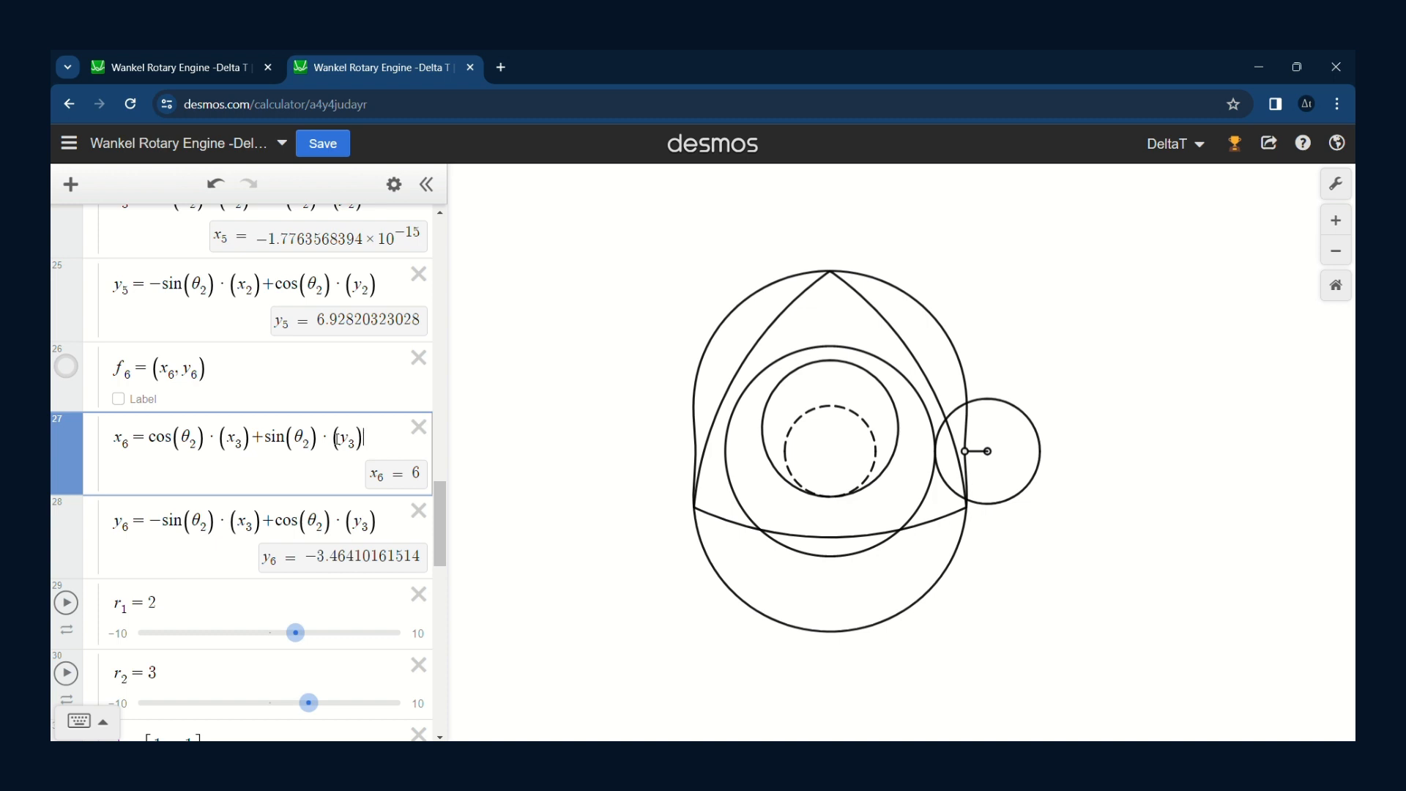
Step: Review the x_c and y_c centre equations and highlight the 4r₂ expression in the definition of s
scroll(322, 443, "down", 5)
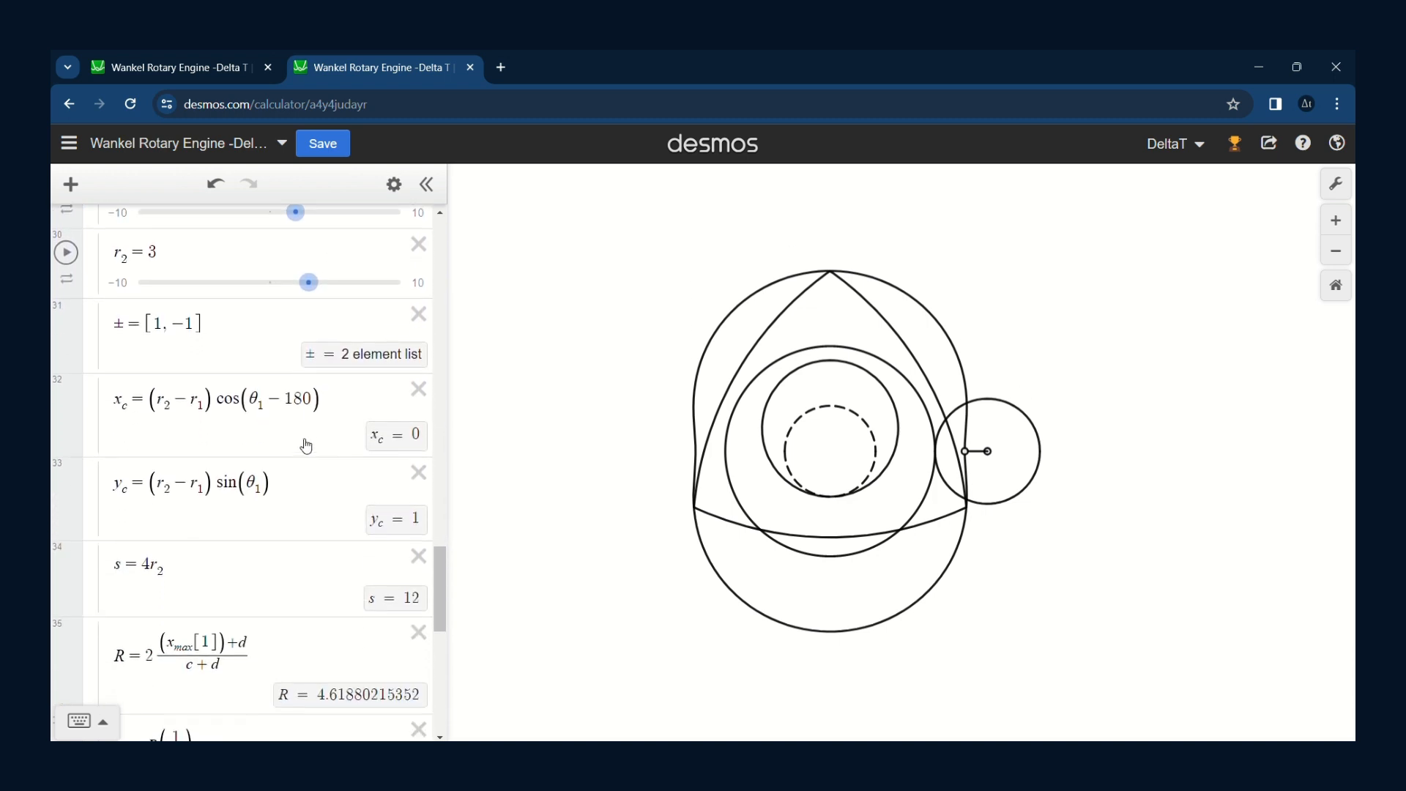
scroll(218, 426, "down", 2)
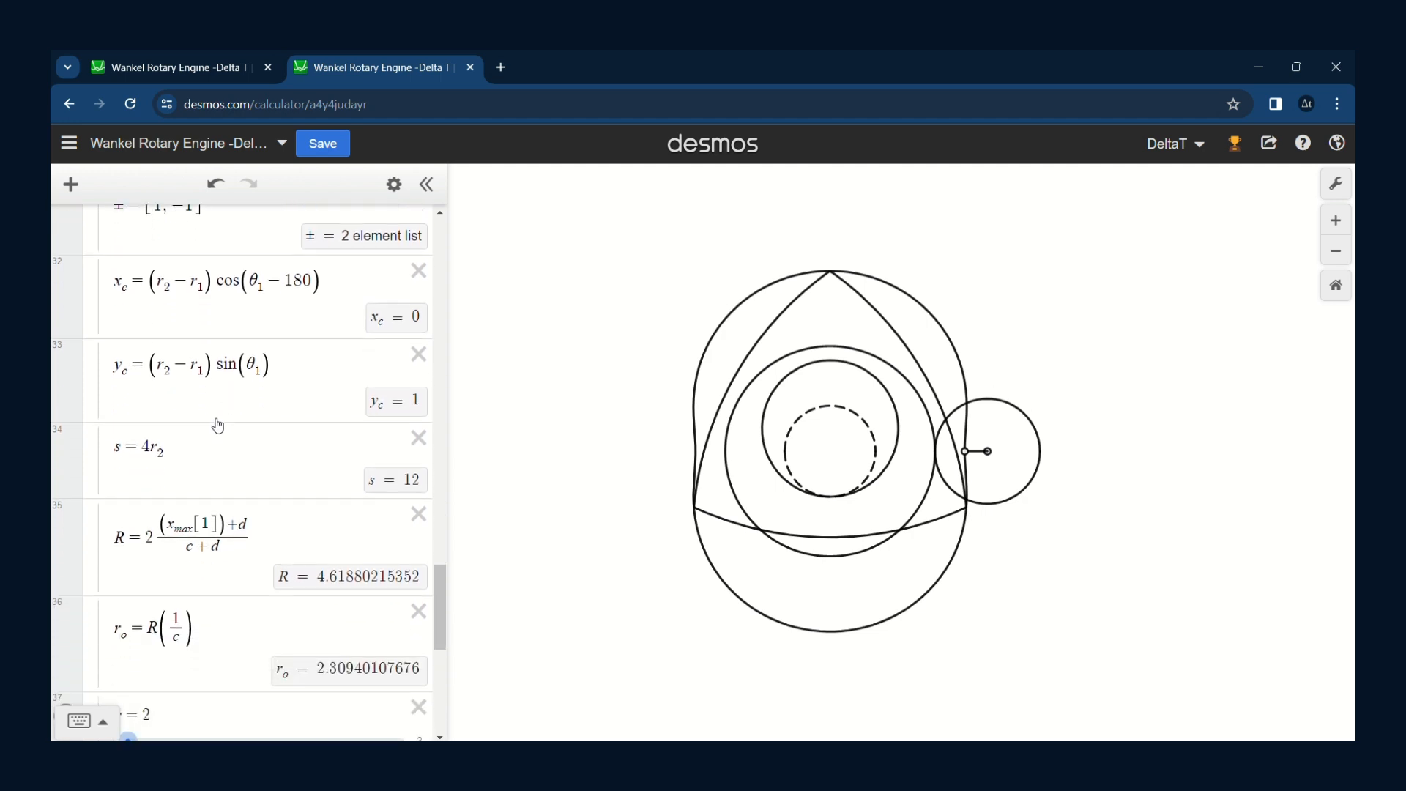
scroll(218, 426, "down", 1)
left_click(164, 396)
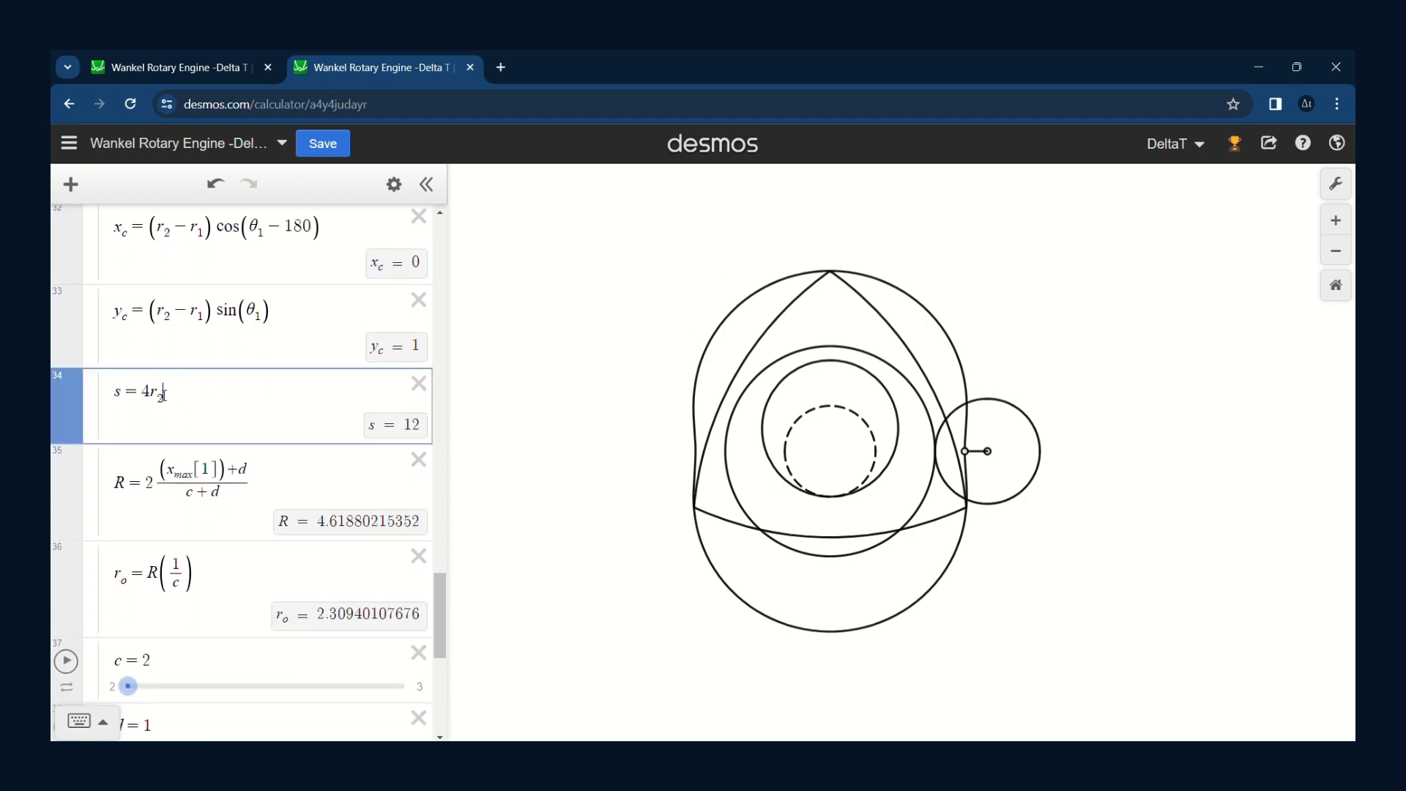
left_click_drag(164, 396, 143, 394)
left_click(176, 392)
Step: Highlight the full expression that defines R in terms of x_max, c and d
scroll(236, 398, "down", 1)
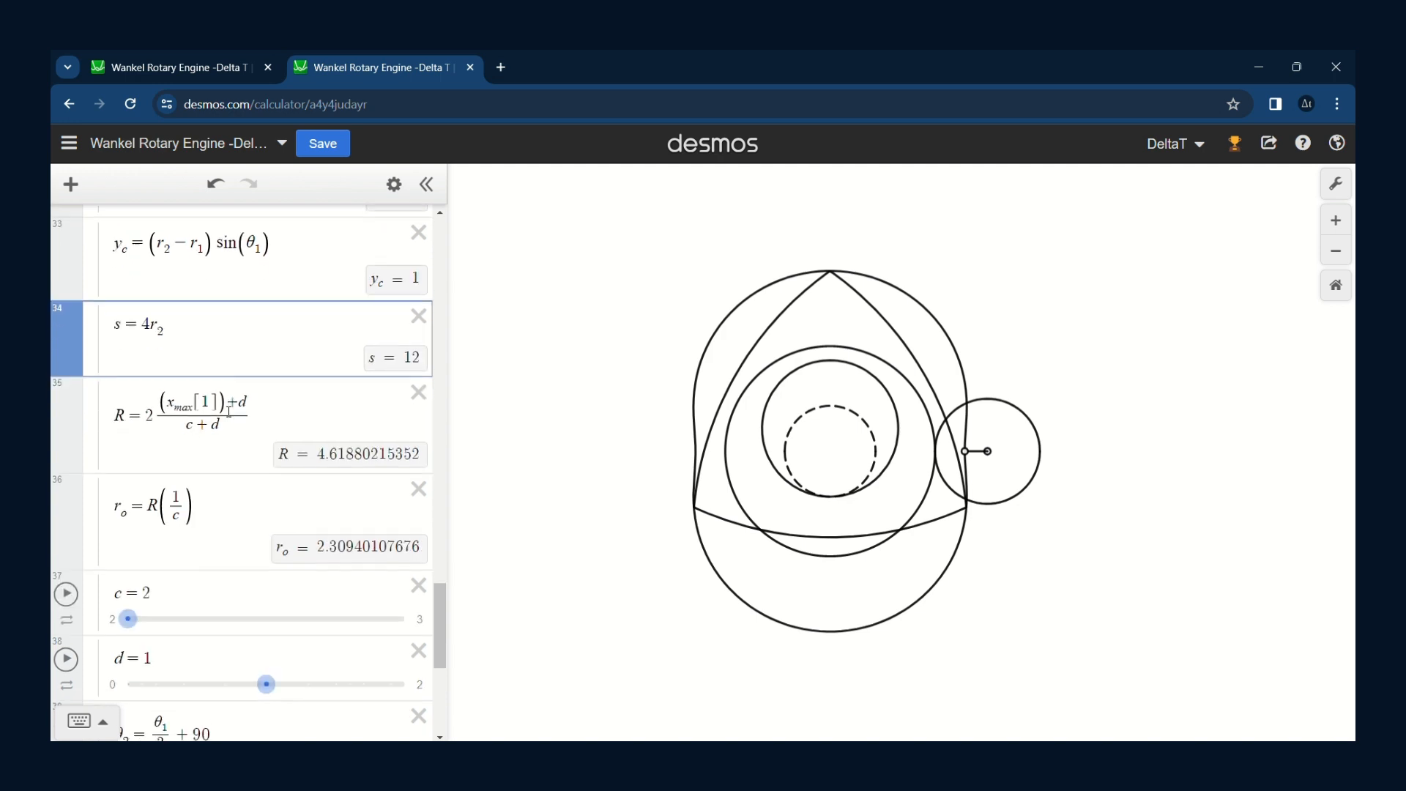
left_click_drag(262, 408, 149, 408)
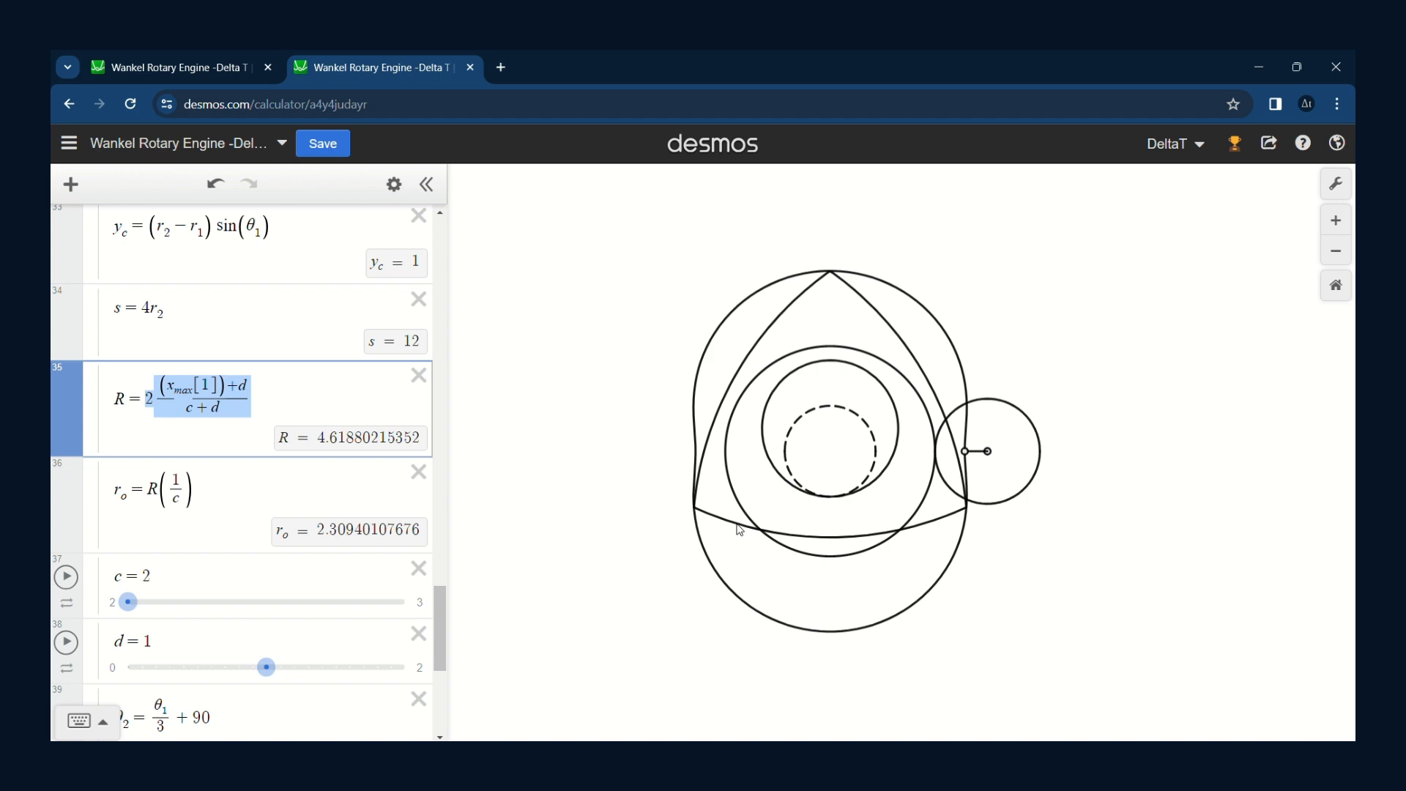
left_click(258, 389)
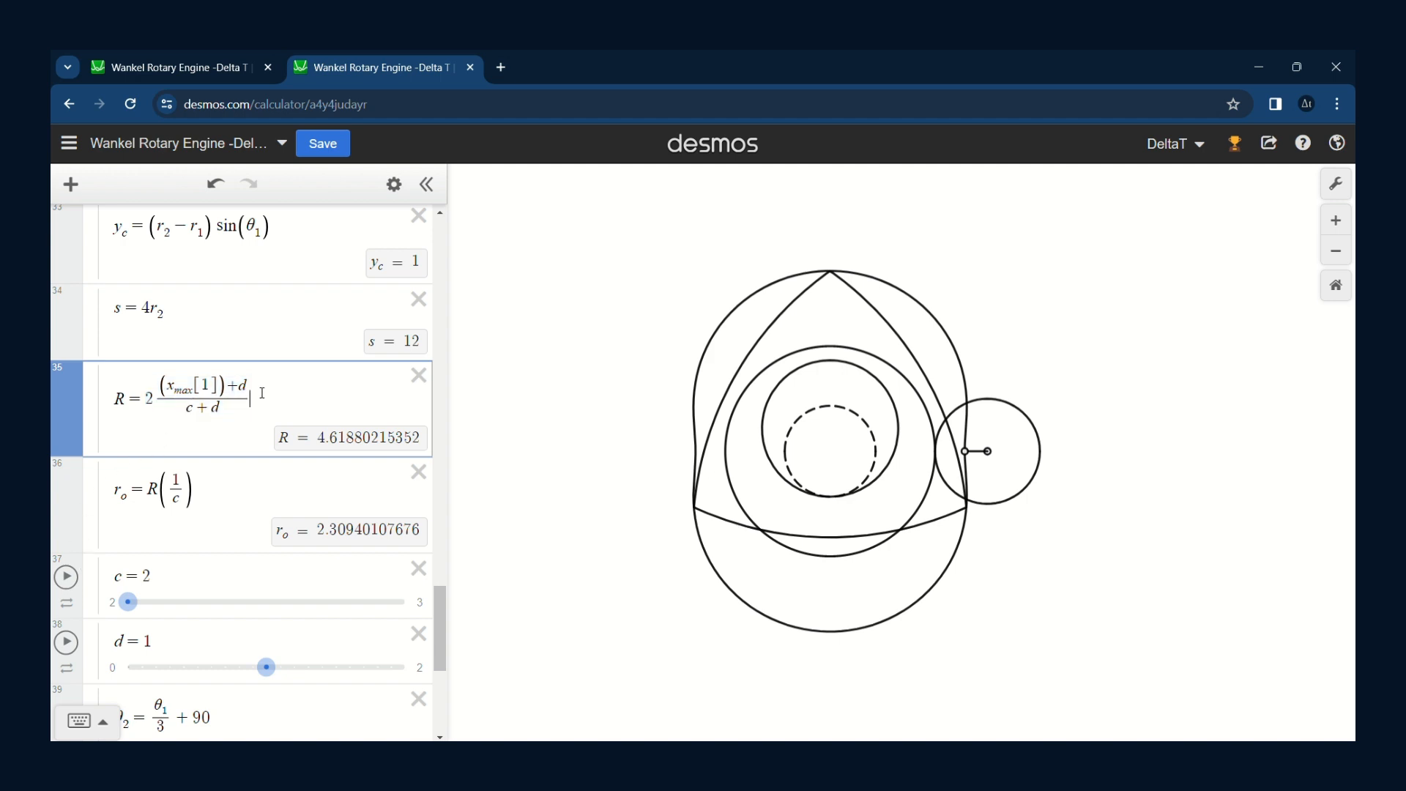
Step: Highlight the fraction in R's definition and test c at 3 before returning it to 2
left_click_drag(167, 383, 201, 415)
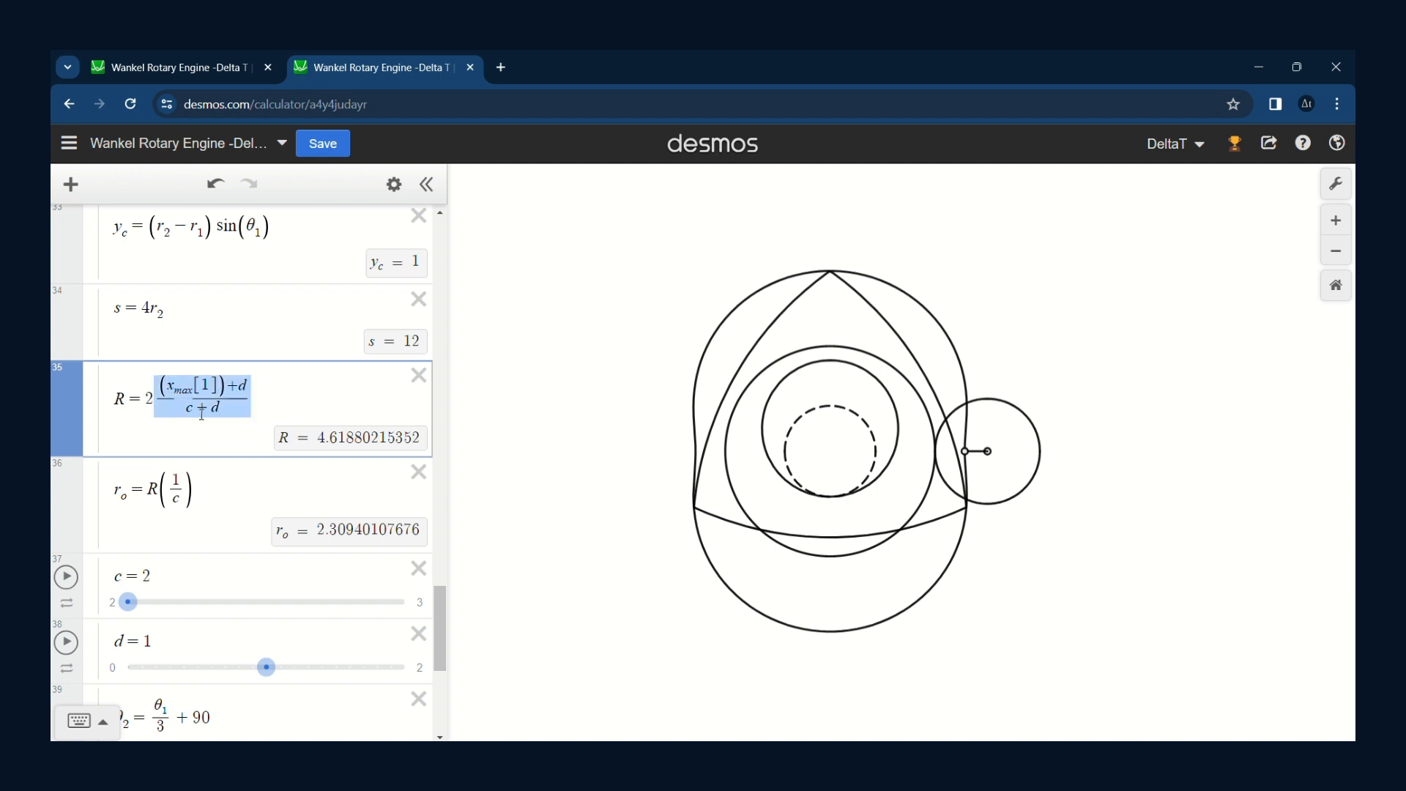
left_click(188, 411)
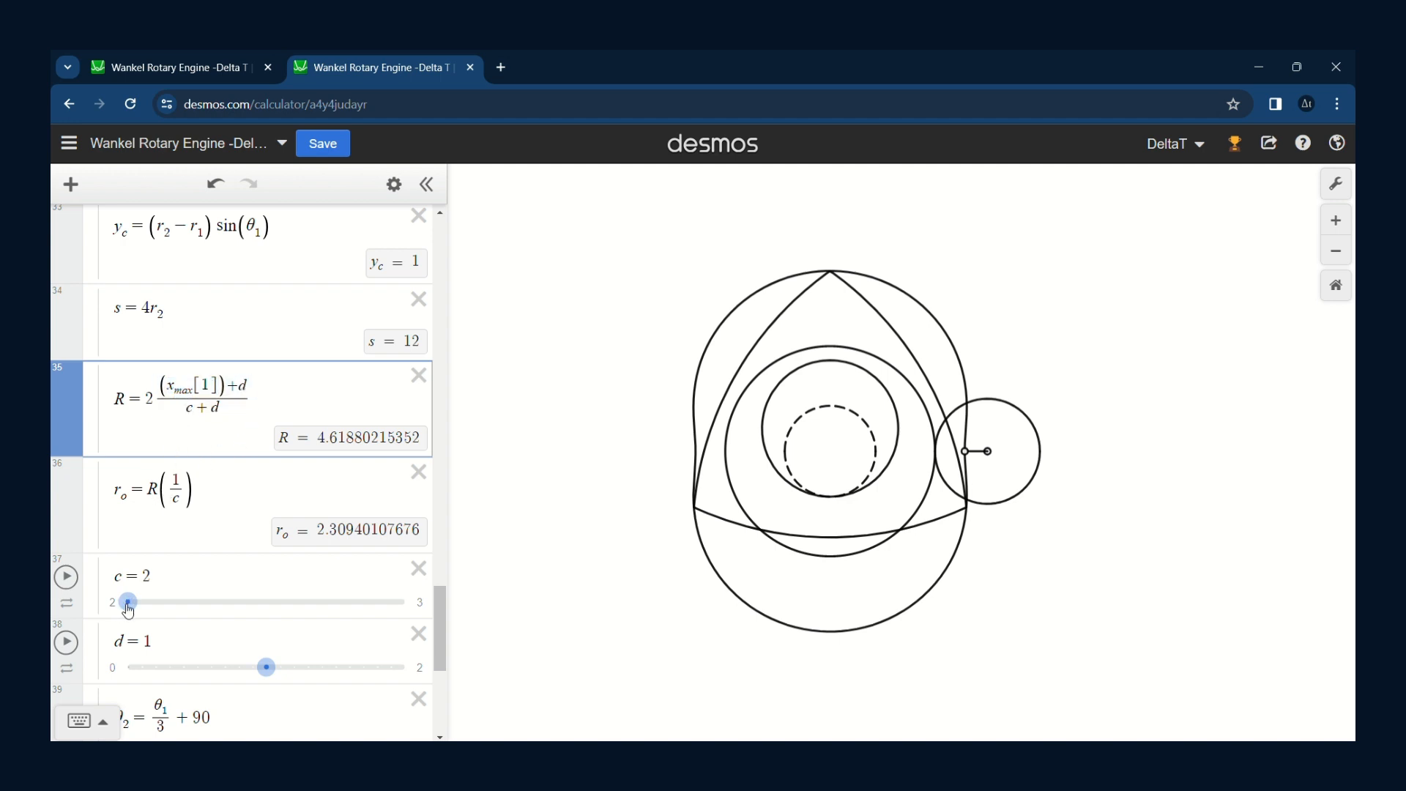
left_click_drag(128, 602, 393, 569)
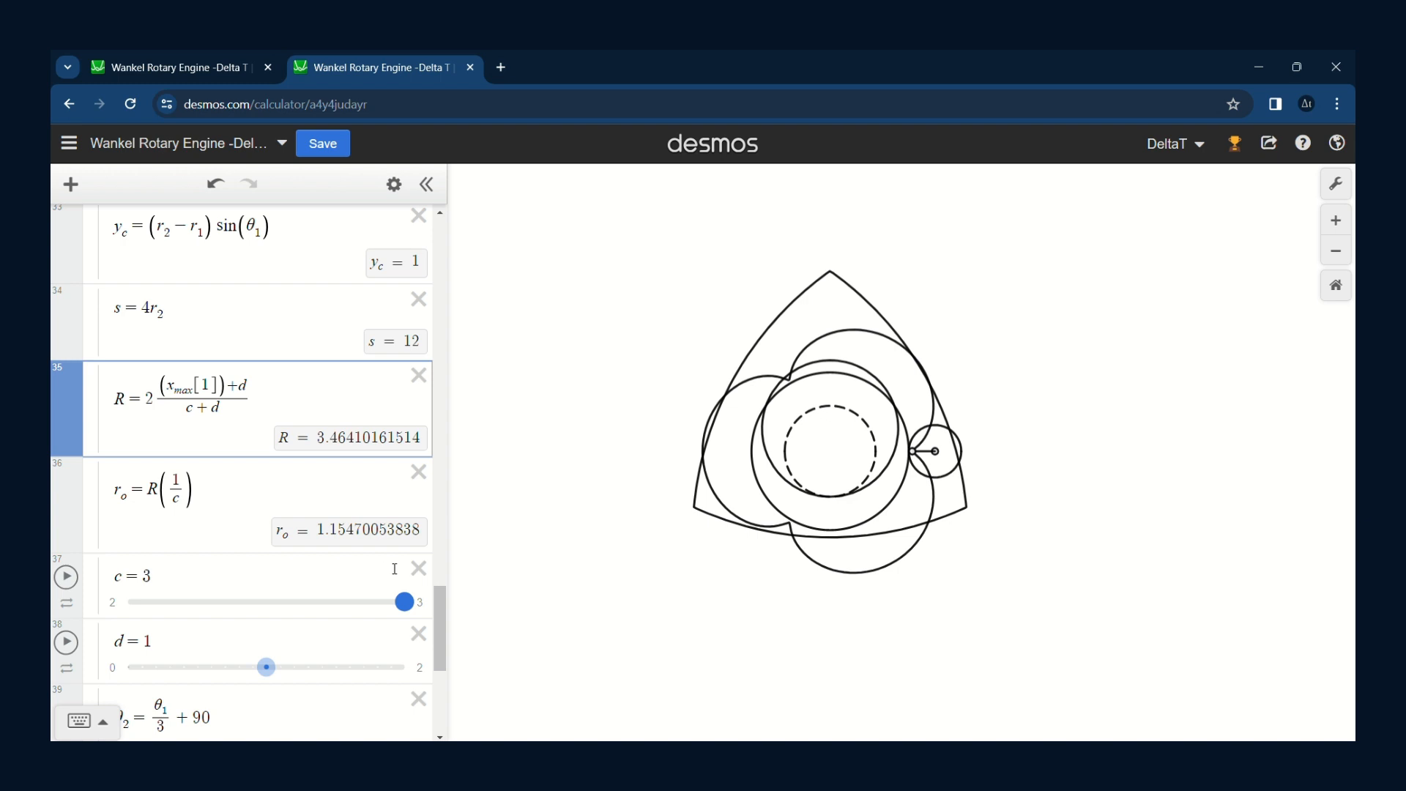
left_click(884, 451)
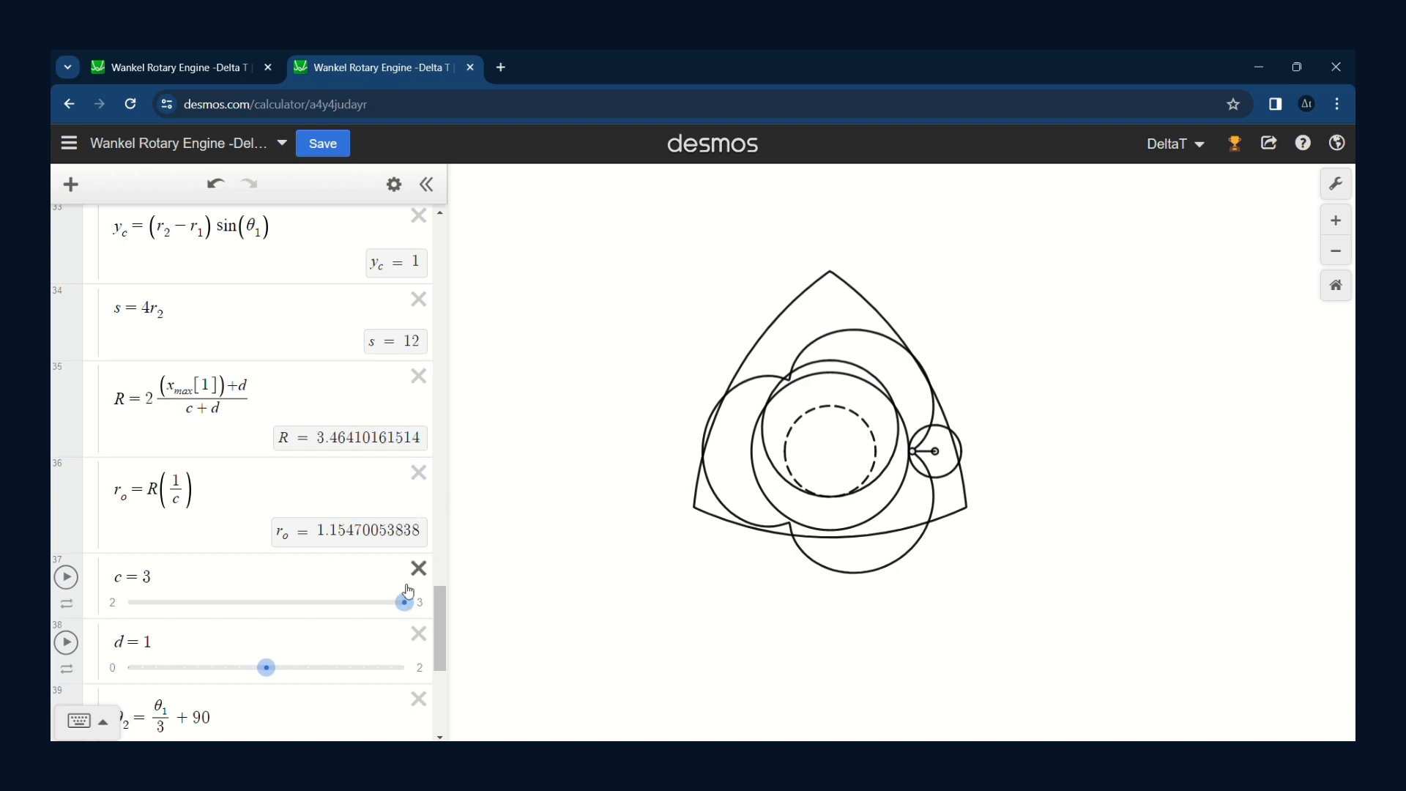
mouse_move(409, 592)
left_mouse_down()
mouse_move(130, 622)
mouse_move(139, 614)
left_mouse_up()
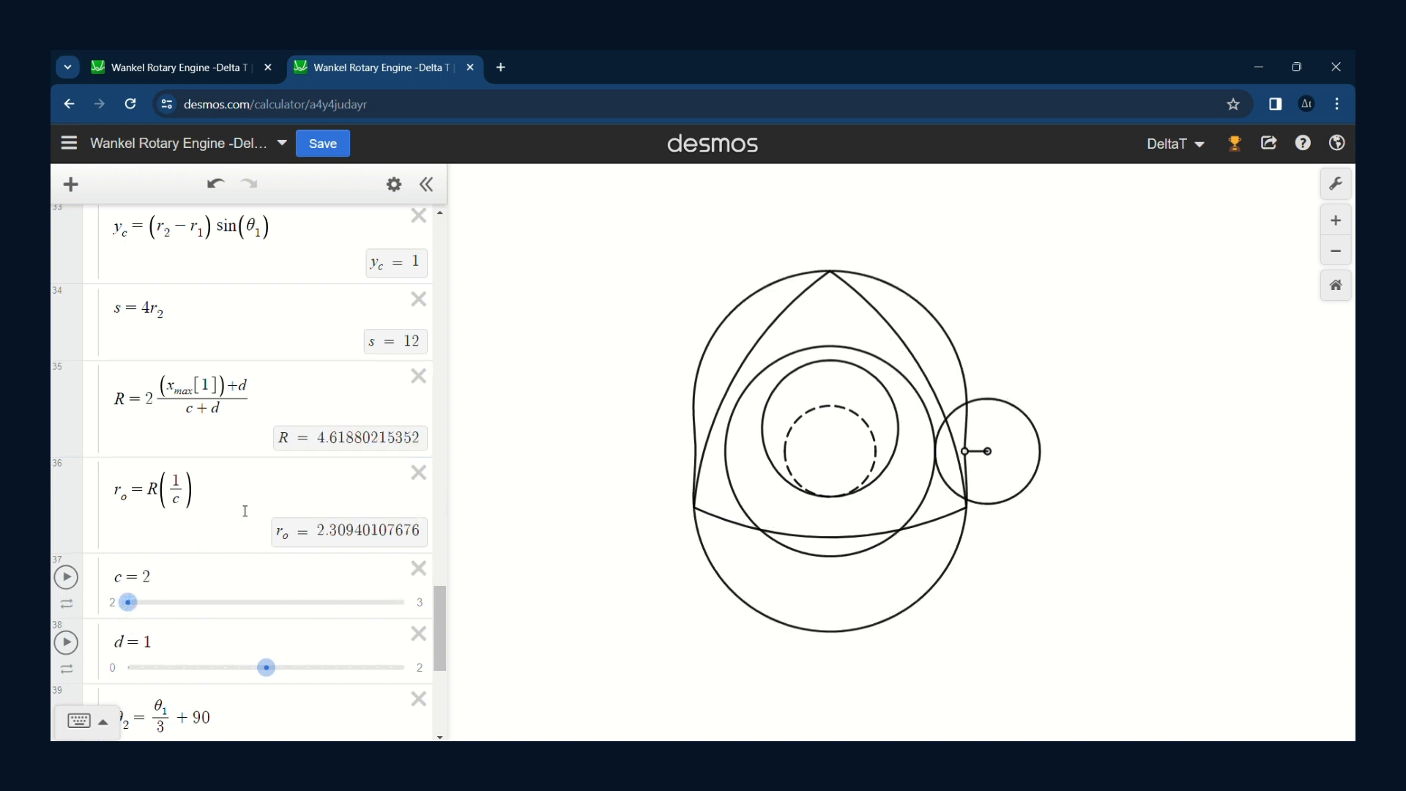
mouse_move(267, 667)
left_mouse_down()
mouse_move(130, 666)
mouse_move(266, 666)
left_mouse_up()
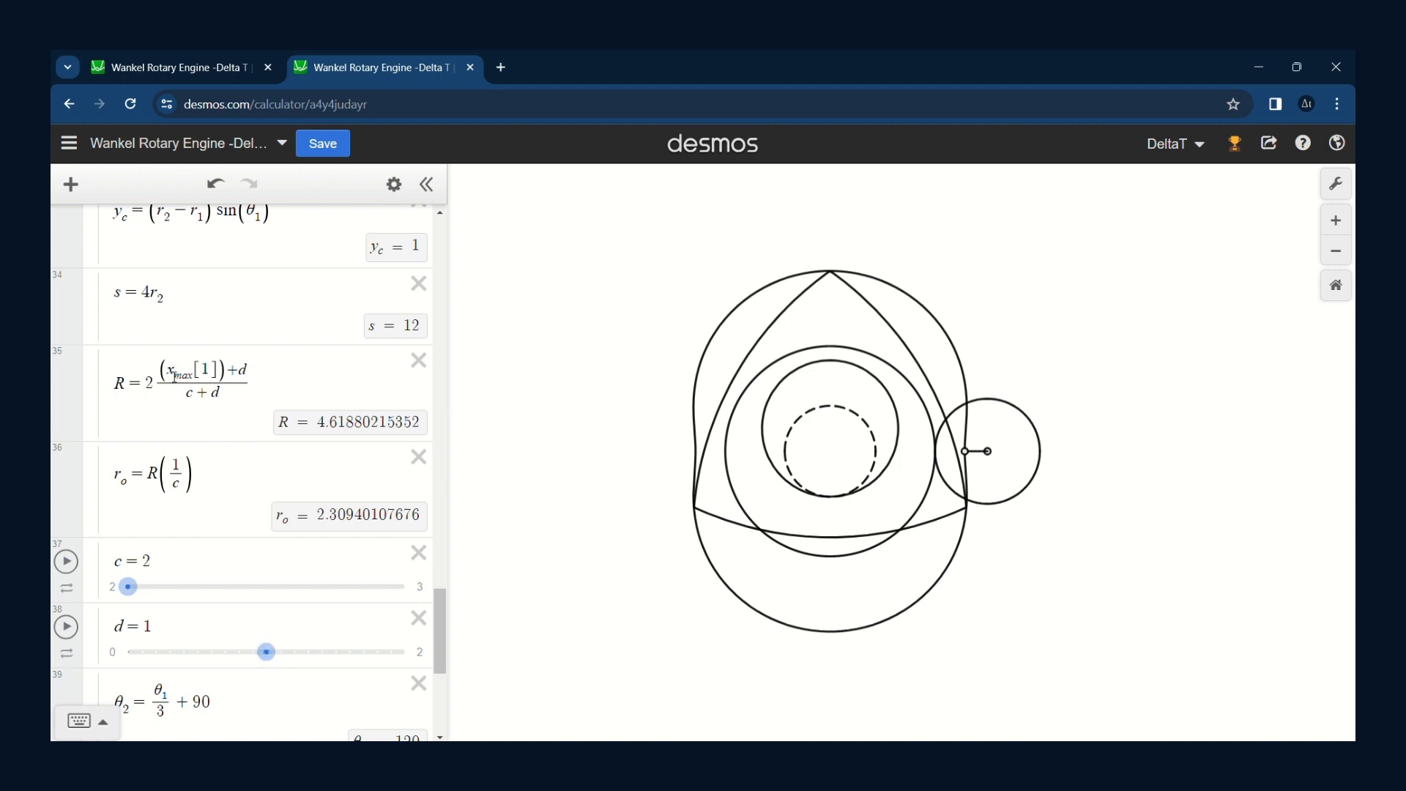
Step: Review the rₒ = R(1/c) definition and highlight the R variable it depends on
left_click(205, 480)
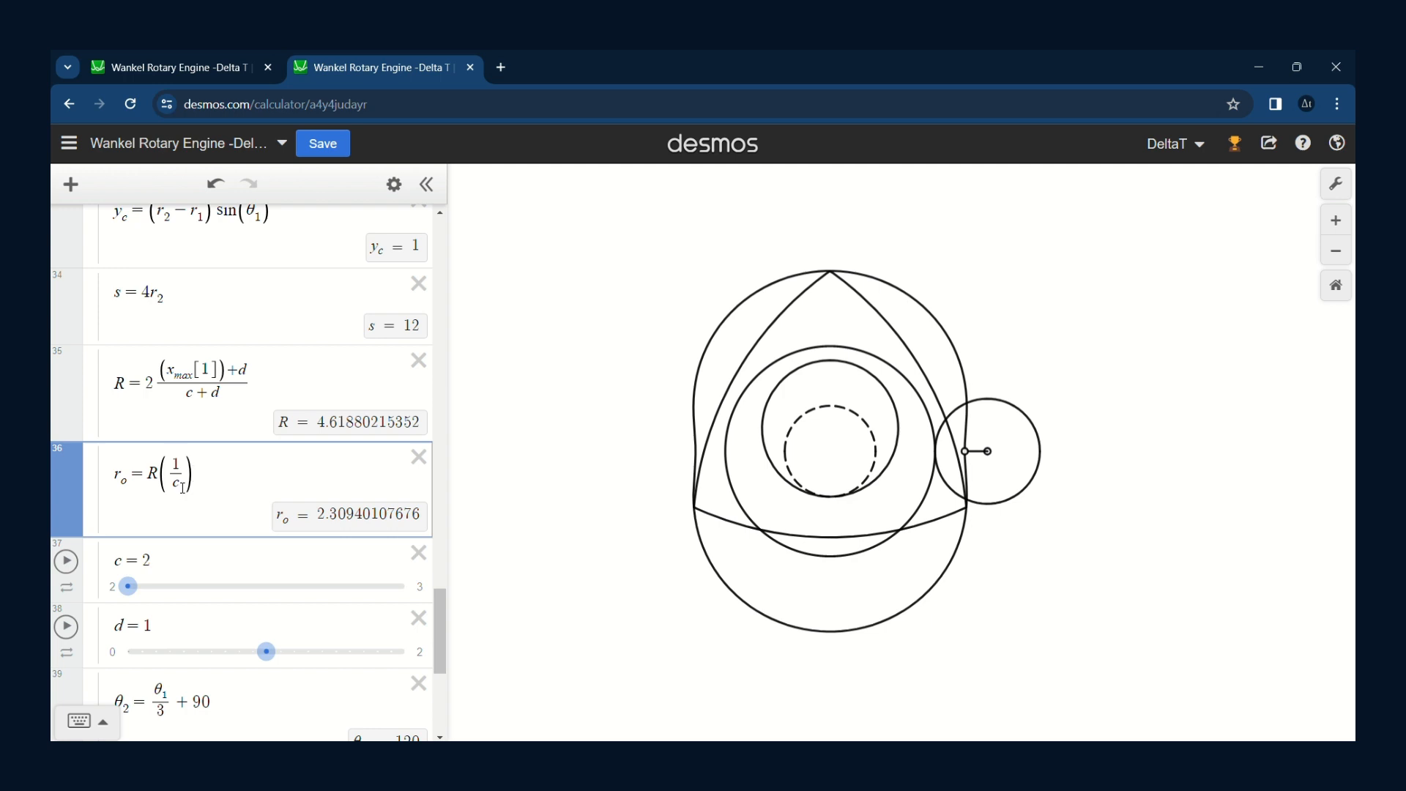
double_click(123, 389)
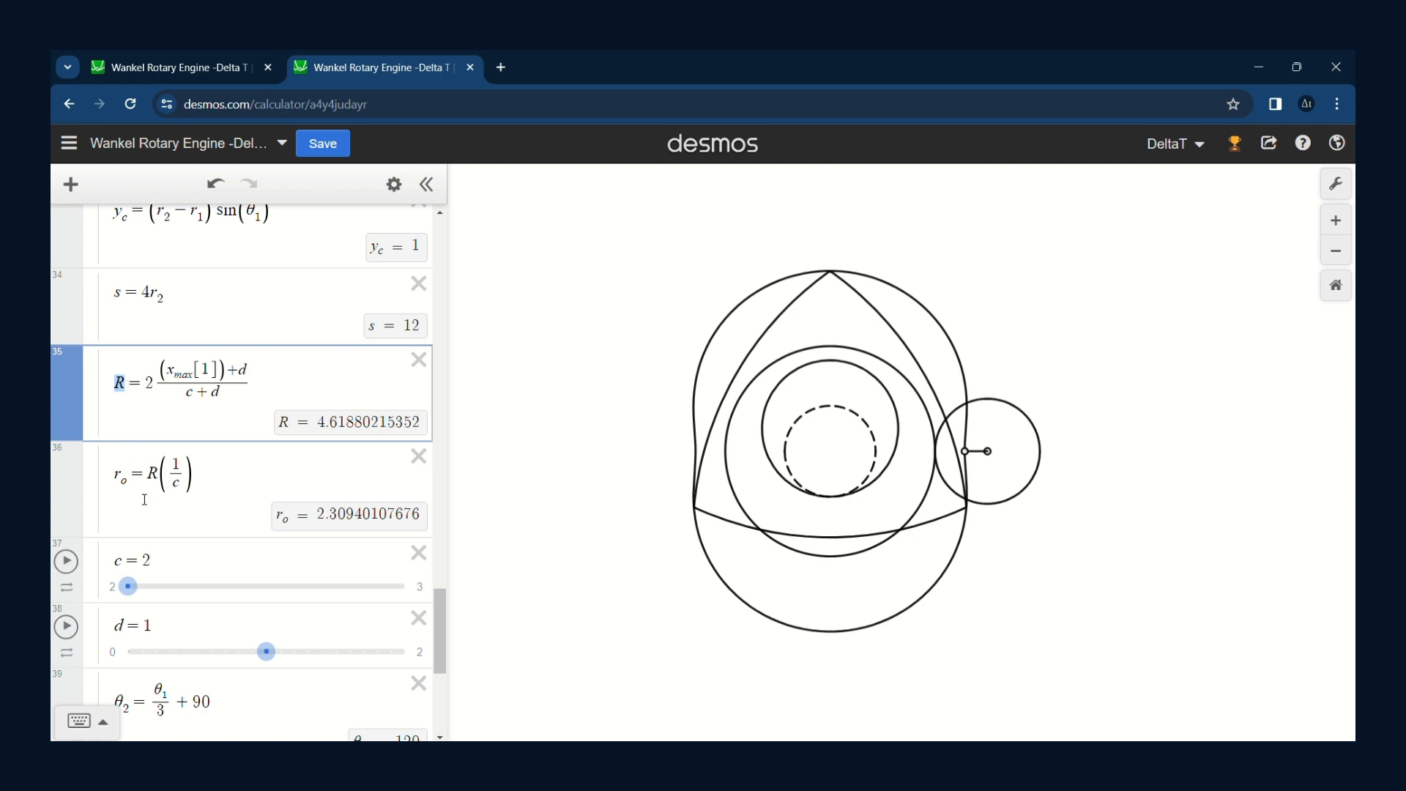
key("Down")
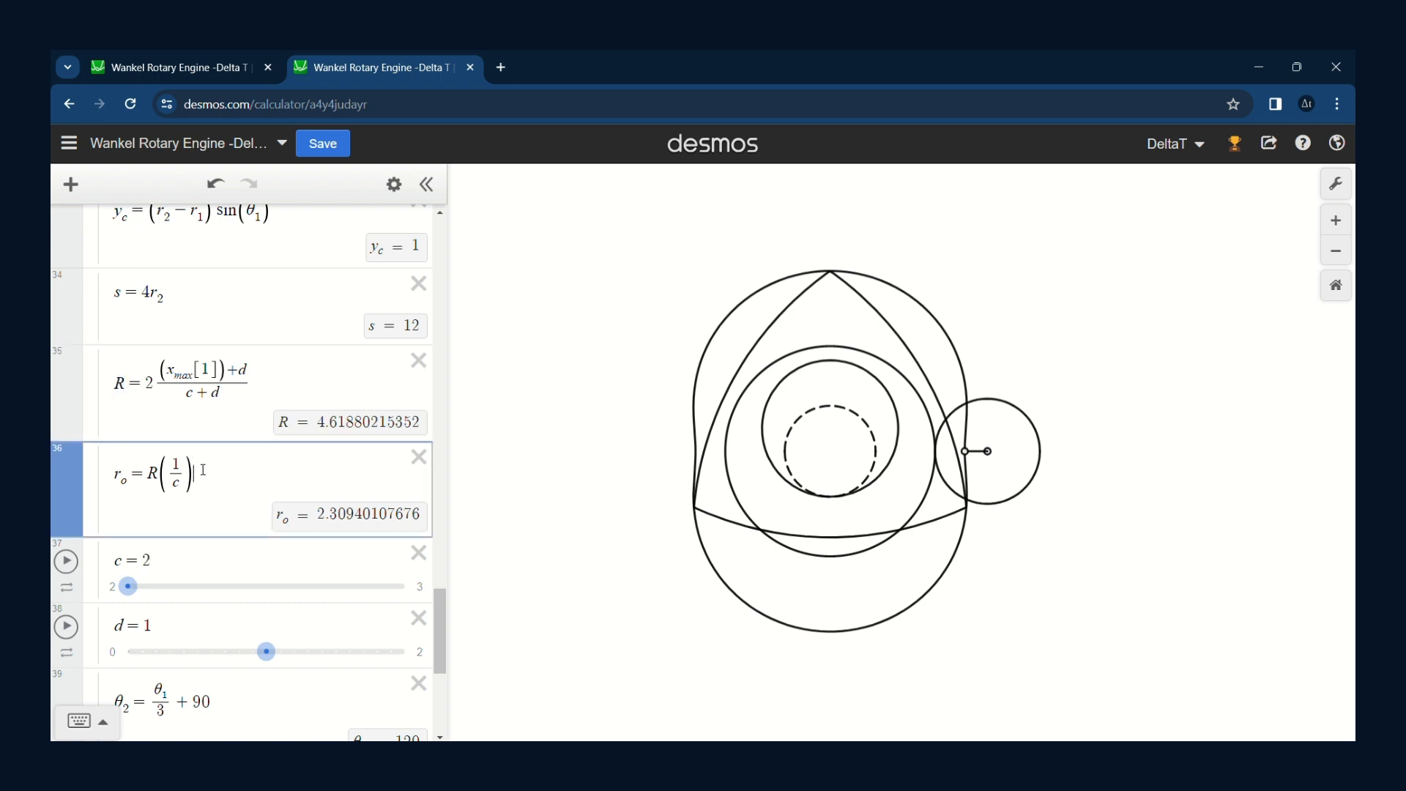
Step: Find the x_max definition and highlight its bracketed expression (r₁ − r₂ + s√3/3)
scroll(205, 479, "down", 2)
scroll(204, 480, "down", 4)
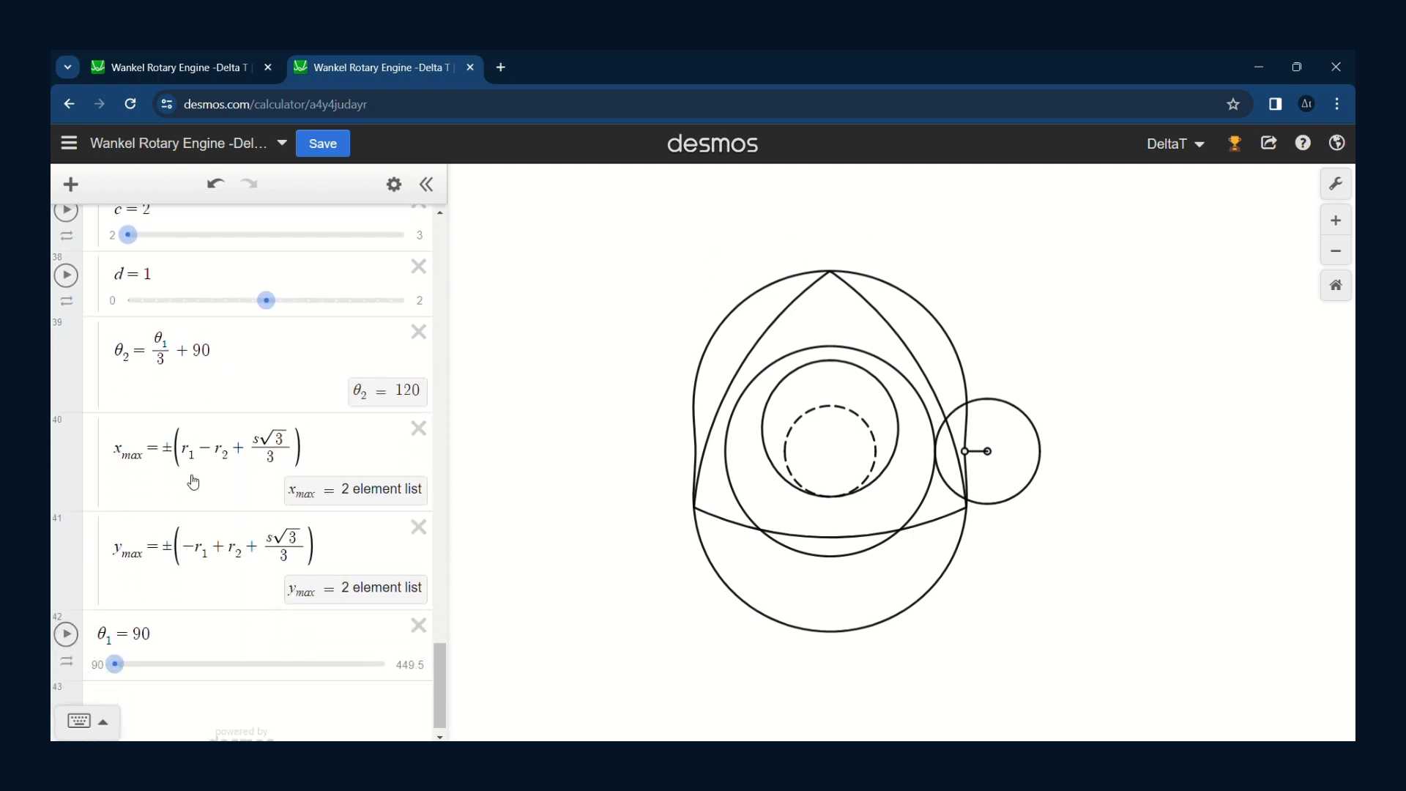
left_click_drag(170, 428, 315, 438)
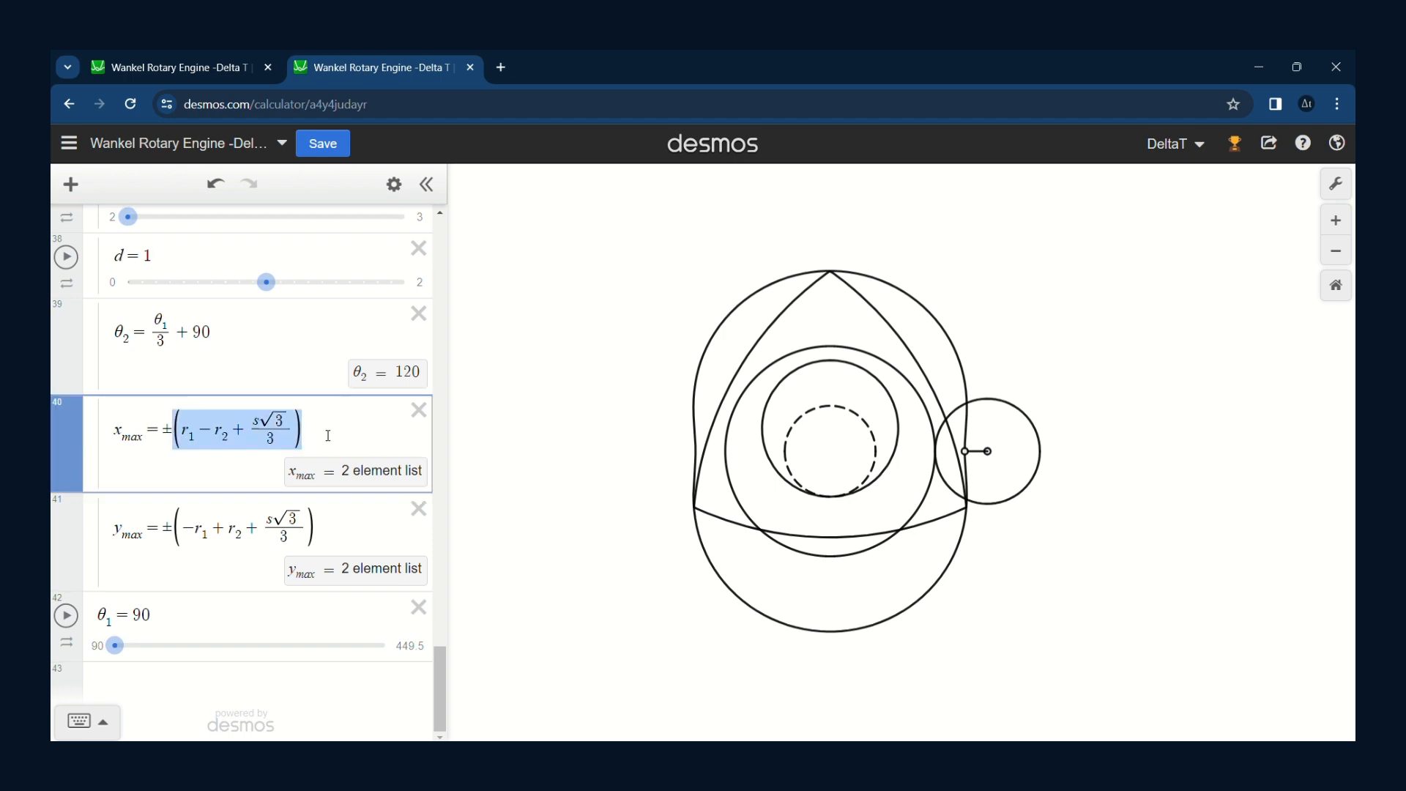
left_click(321, 440)
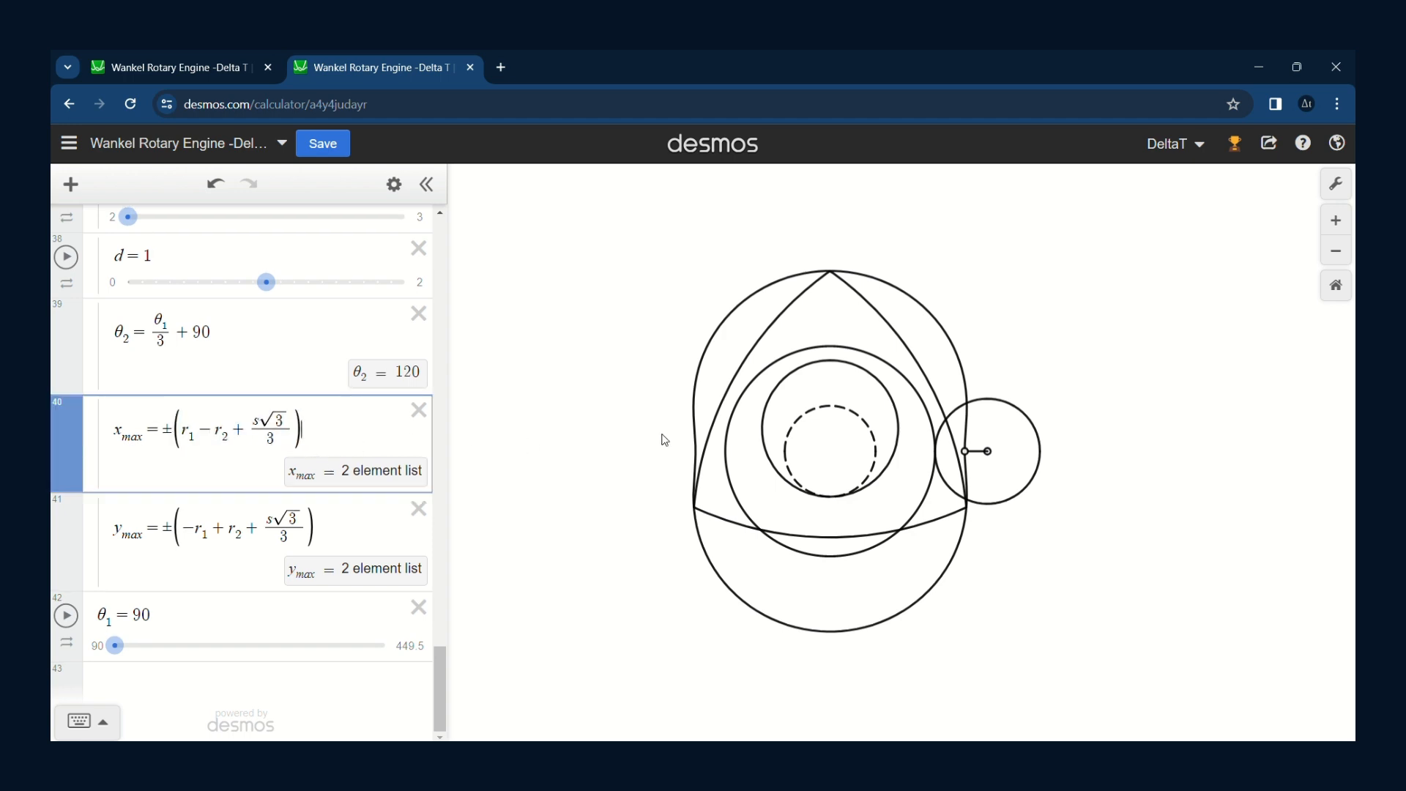
Step: Add the expression x = x_max[1] directly below the x_max definition to plot a vertical line
left_click(968, 454)
key("Return")
type("x")
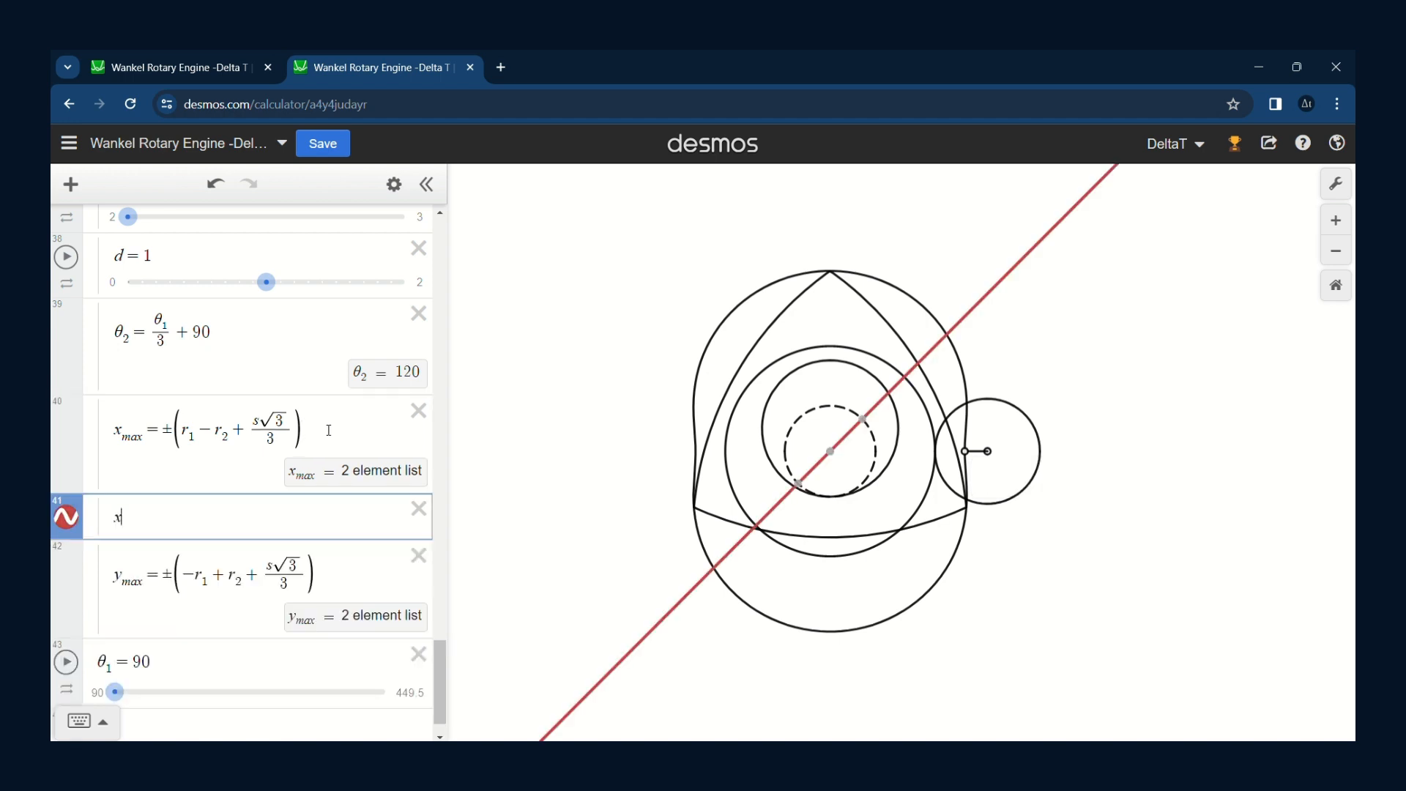
type("_ma")
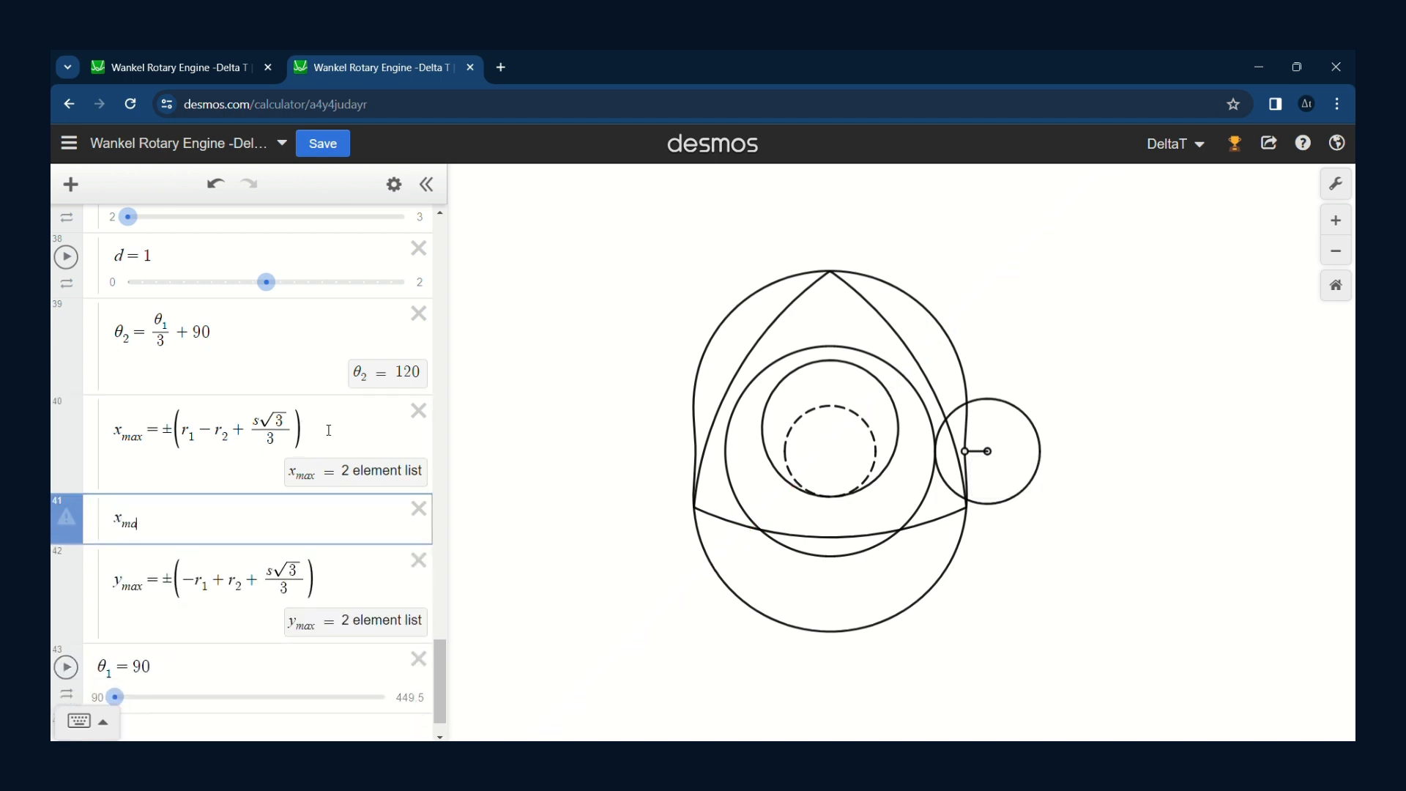
type("x")
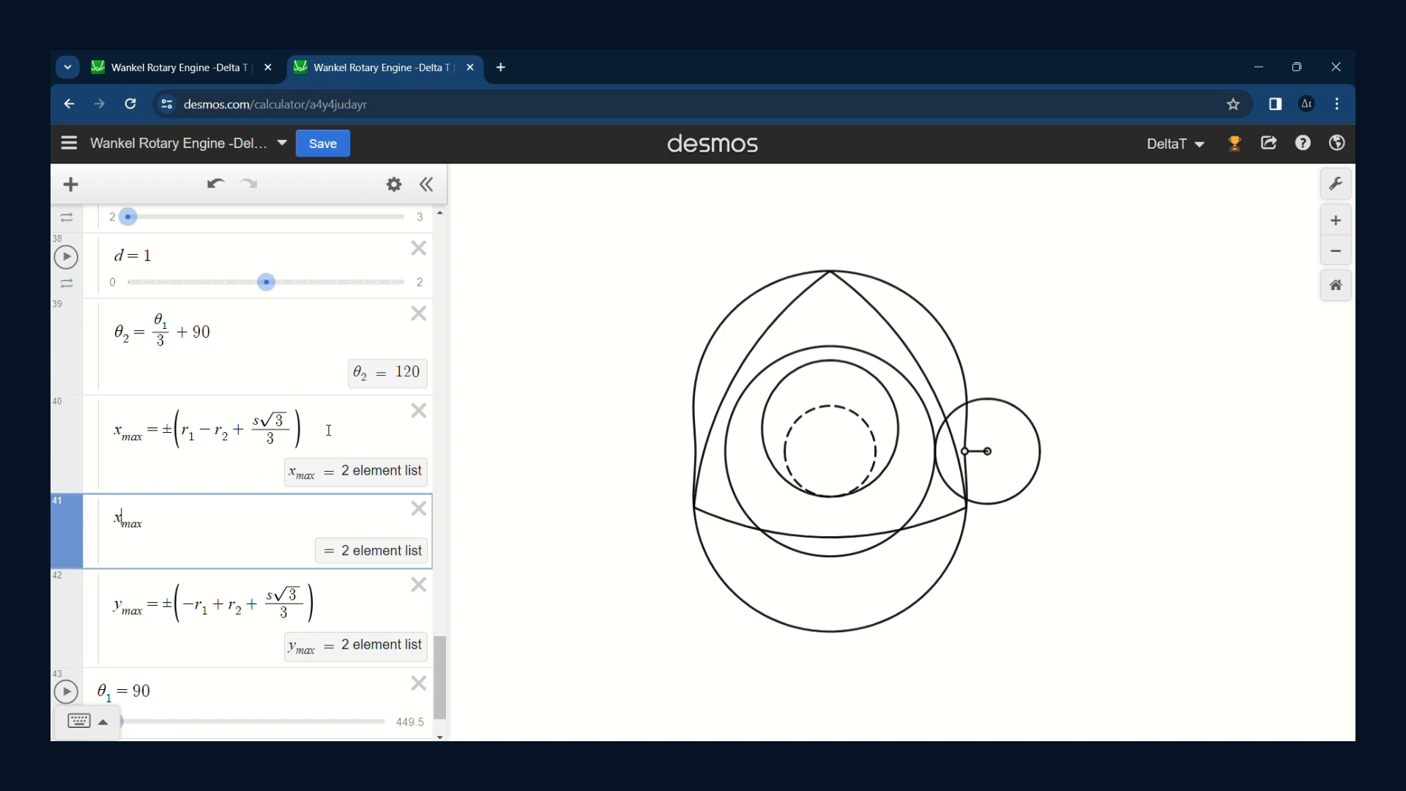
type("=x")
key("End")
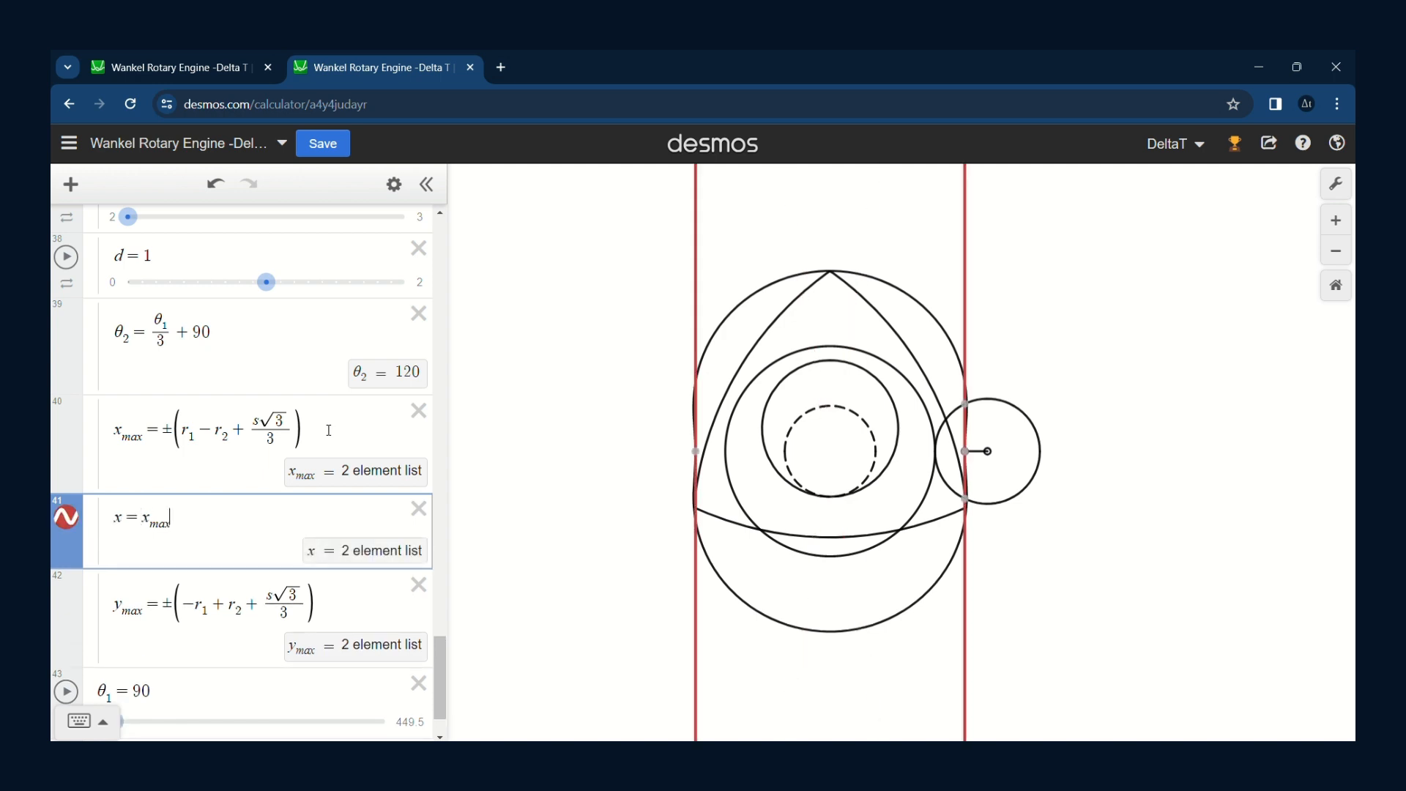
type("[1")
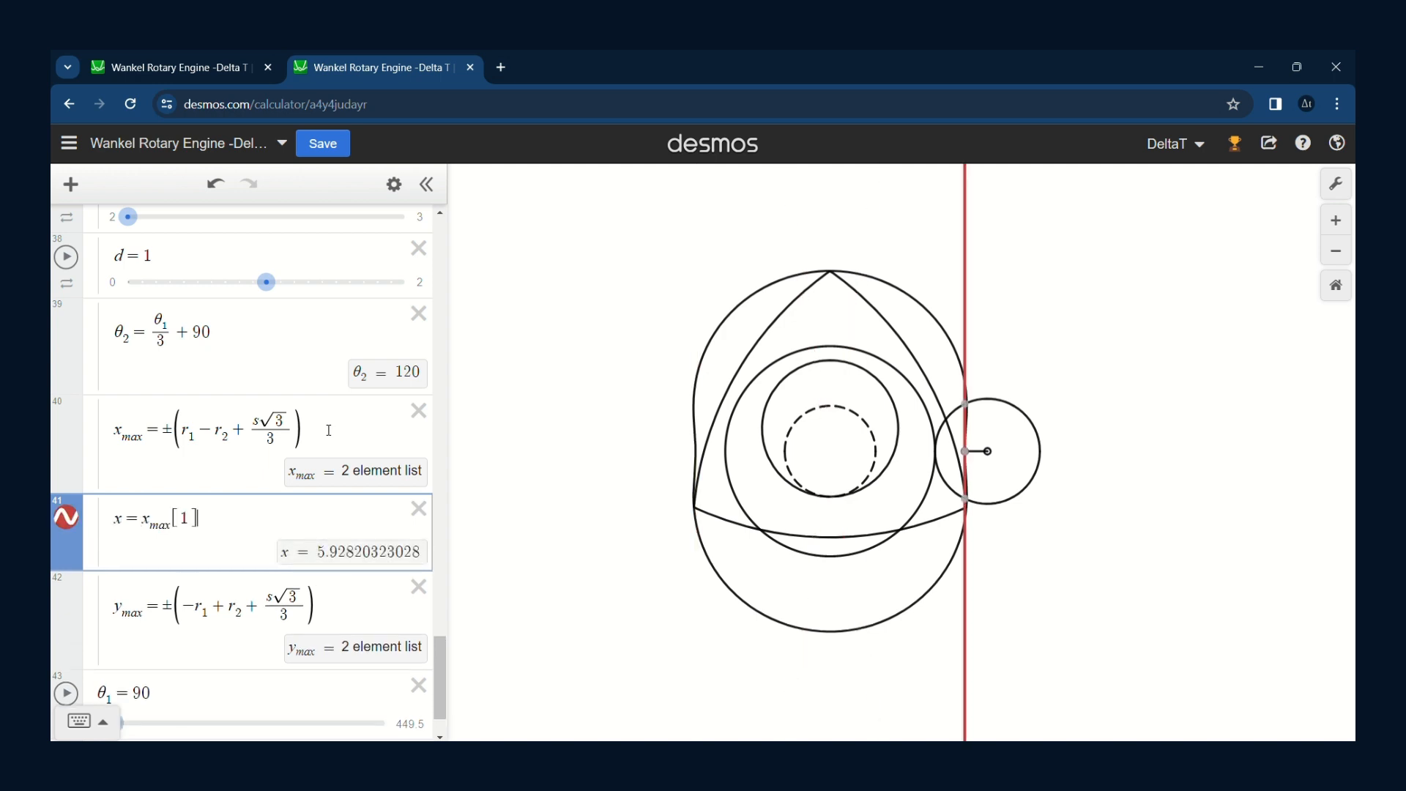
Step: Examine up close where the vertical x = x_max[1] line touches the housing curve
scroll(970, 448, "up", 15)
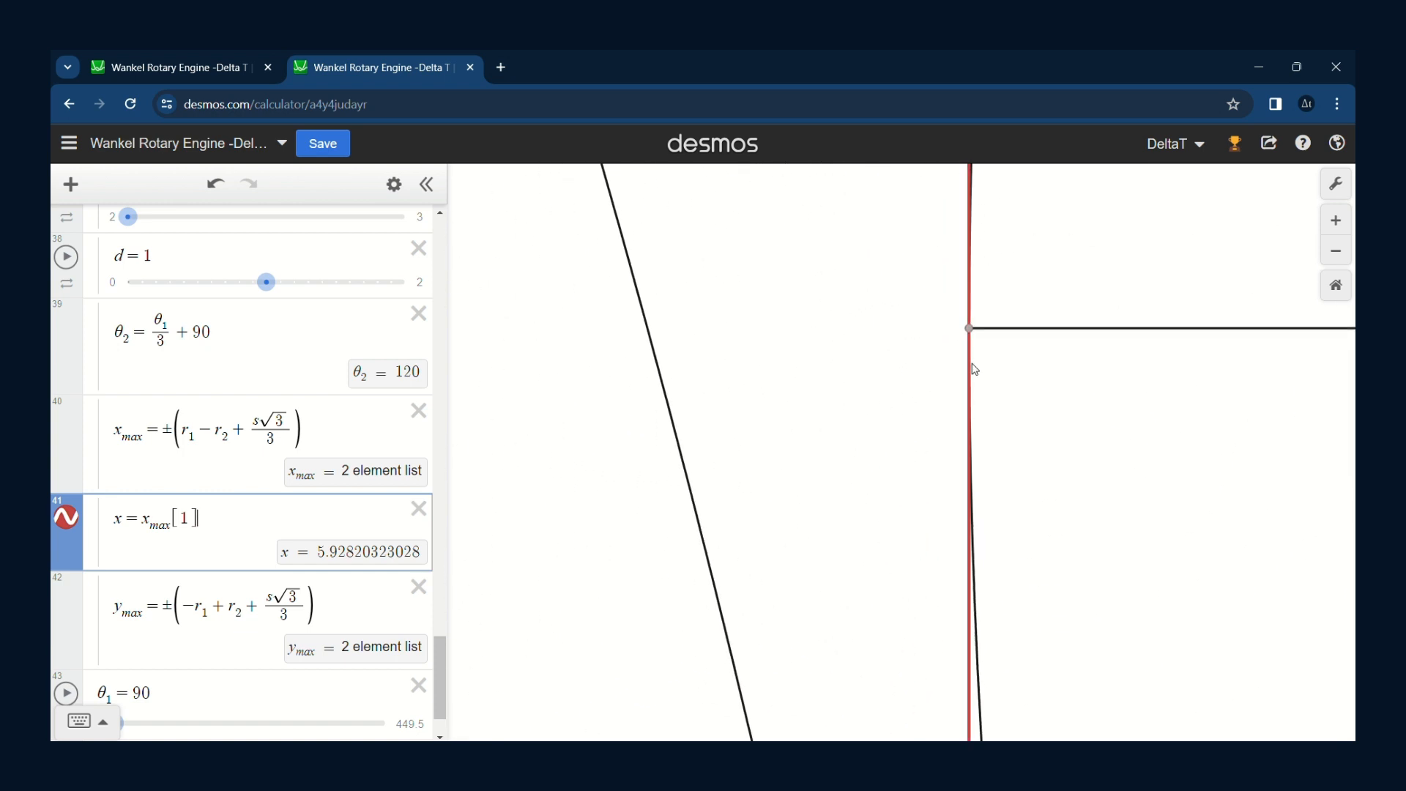
left_click(1335, 285)
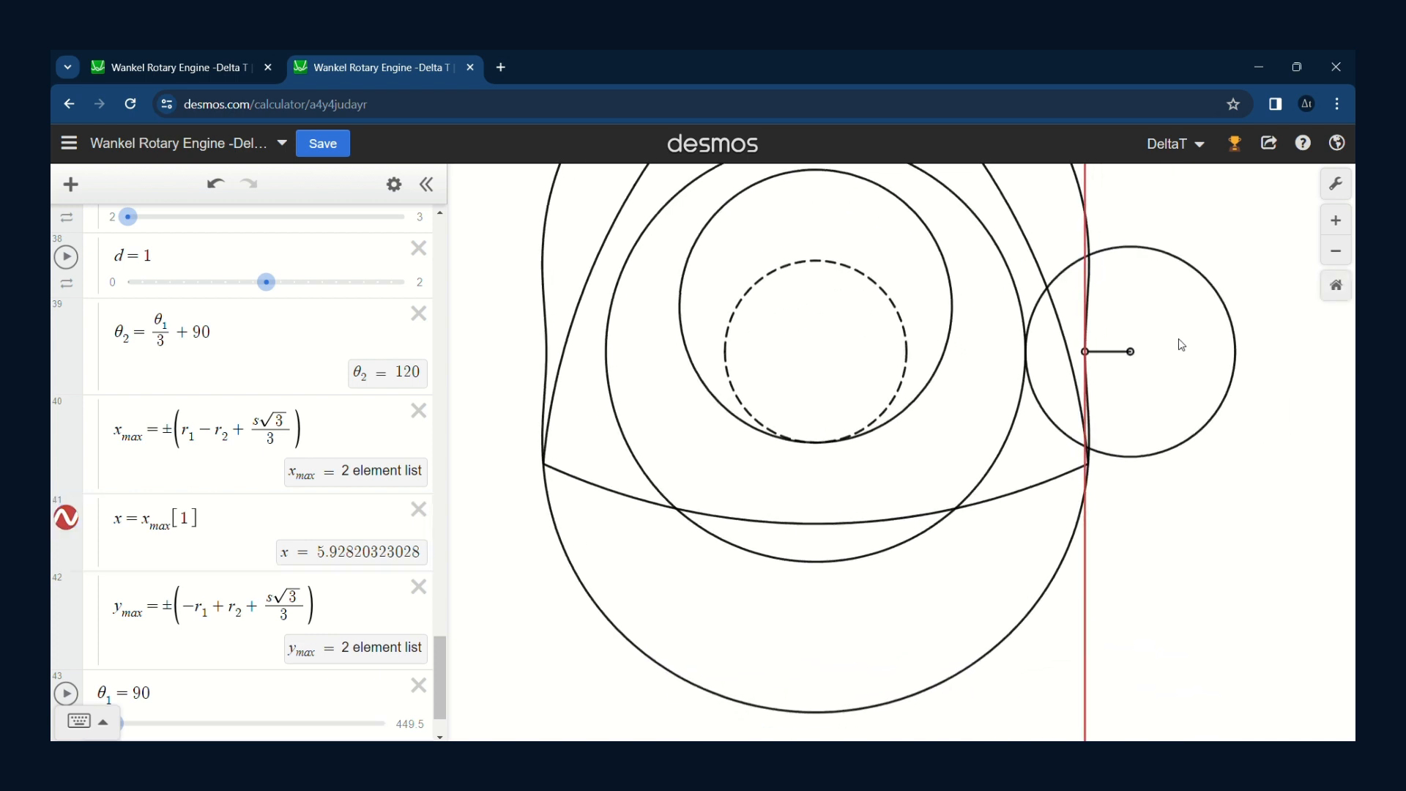
left_click_drag(1260, 421, 1178, 339)
Step: Highlight r₁ − r₂ + s√3/3 in x_max and compare it with the R definition that uses x_max[1]
left_click_drag(182, 427, 279, 429)
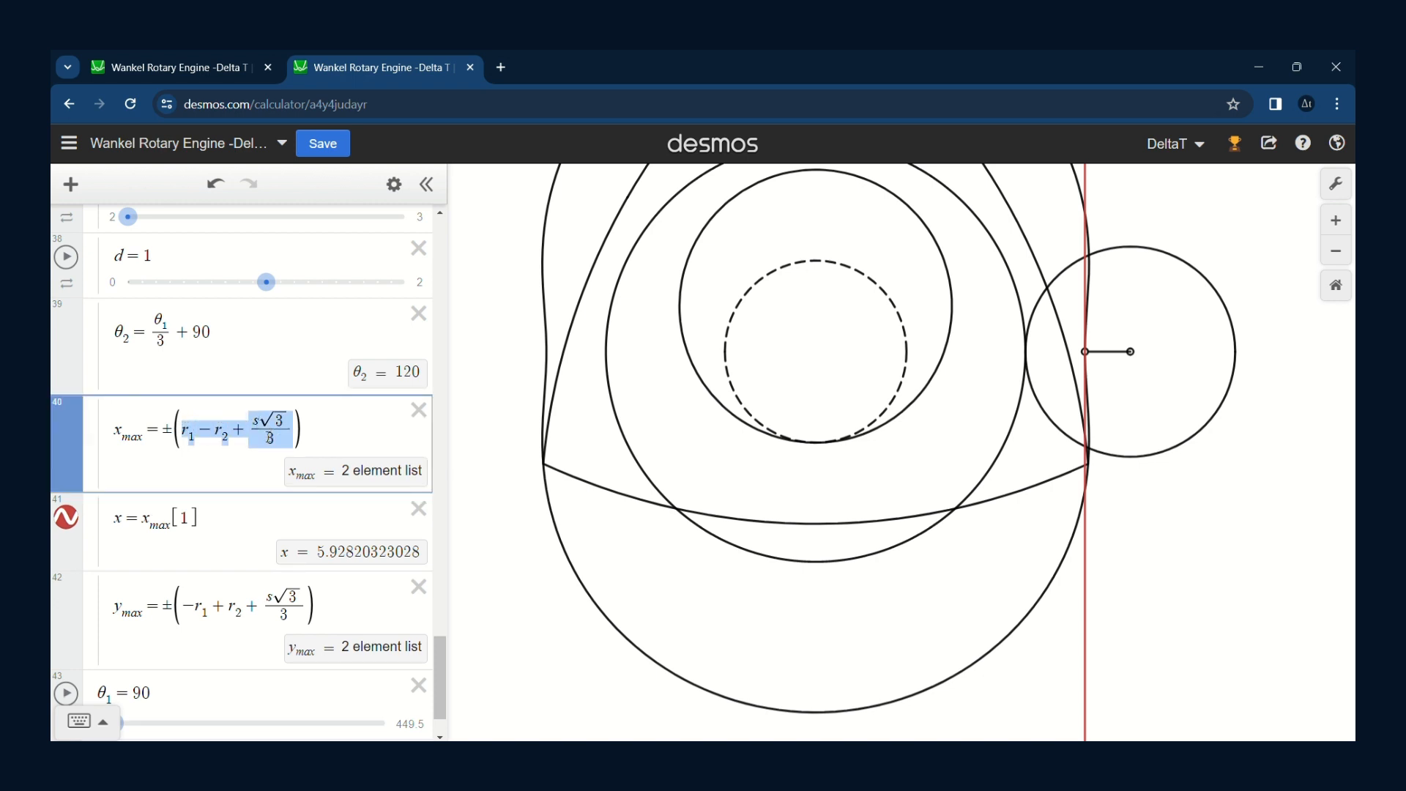
scroll(269, 438, "up", 3)
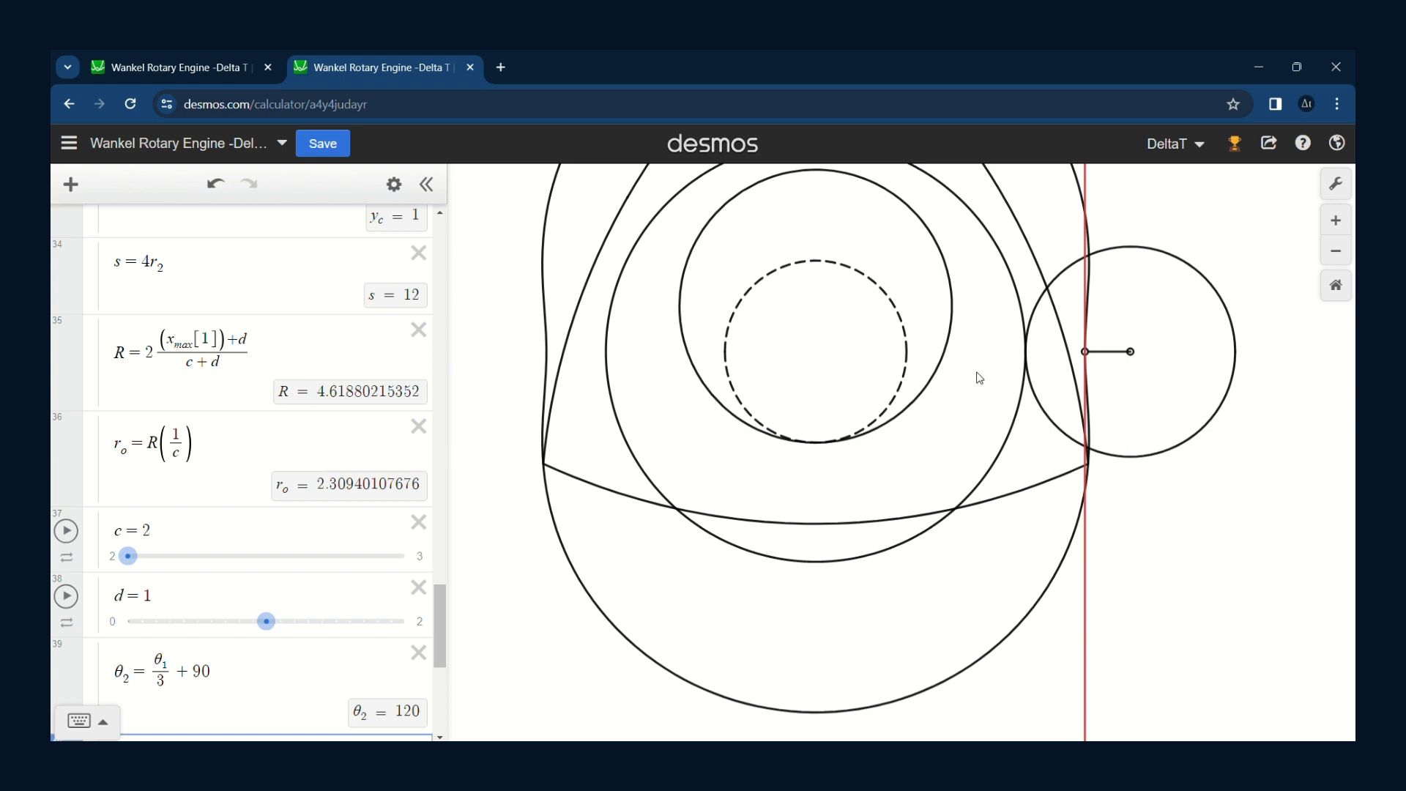
scroll(222, 502, "down", 4)
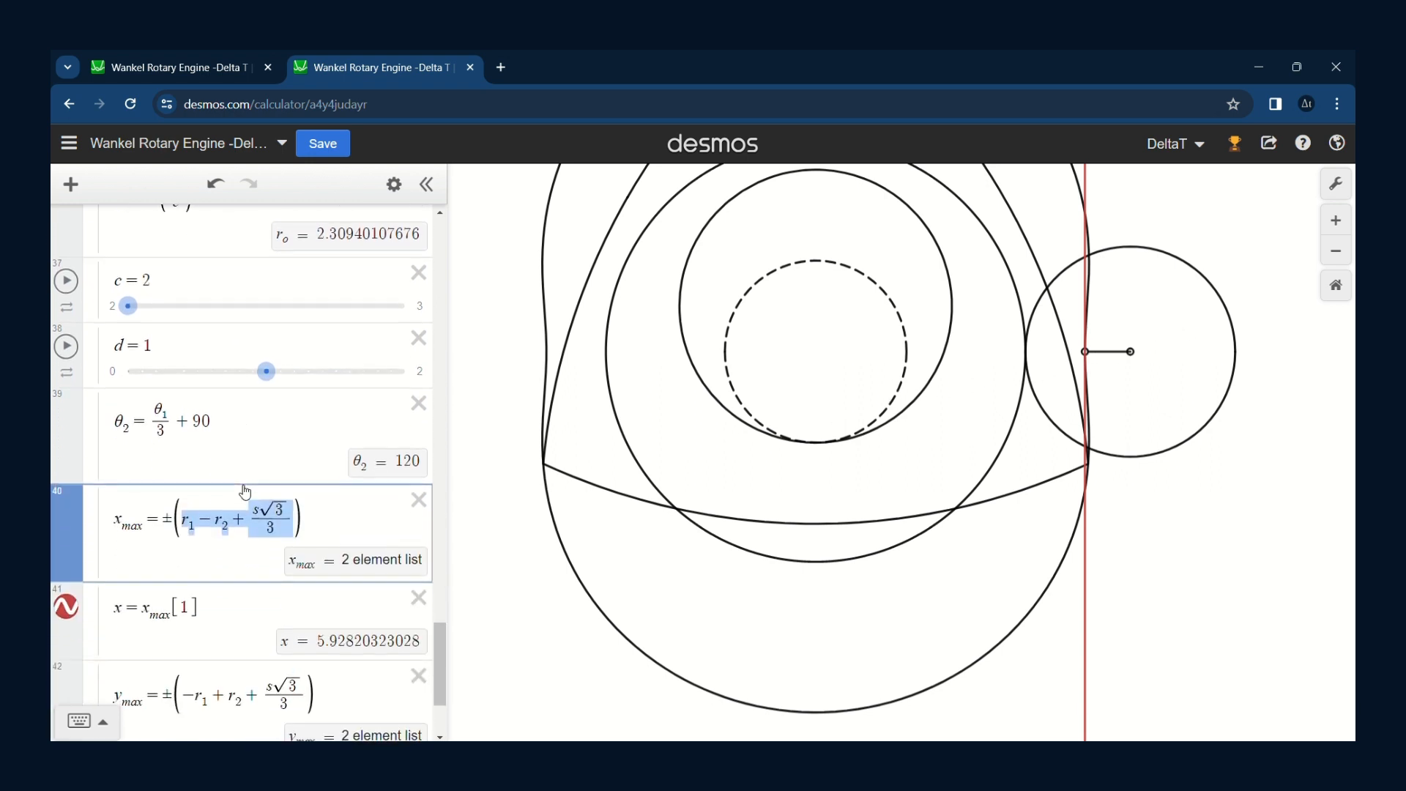
left_click(296, 437)
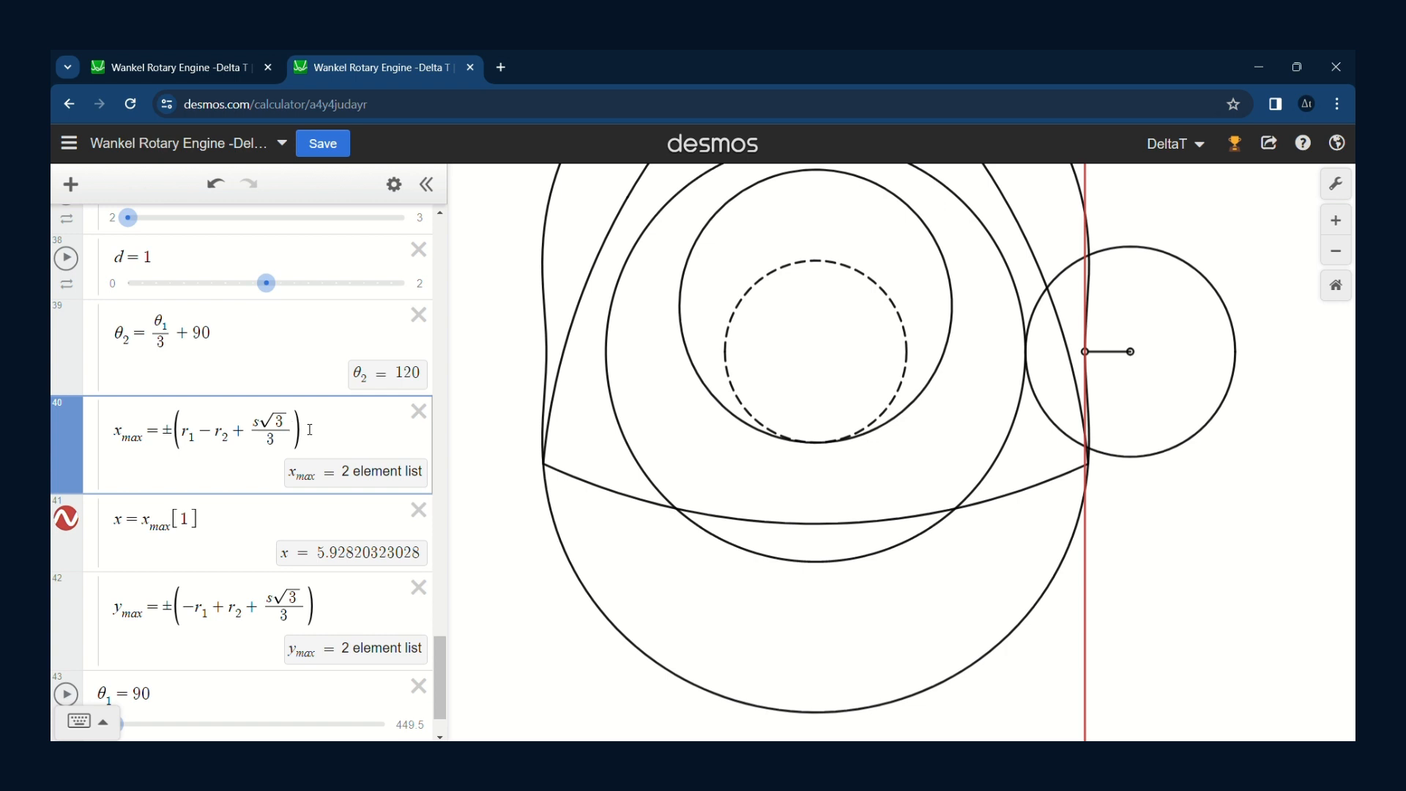
scroll(311, 430, "down", 1)
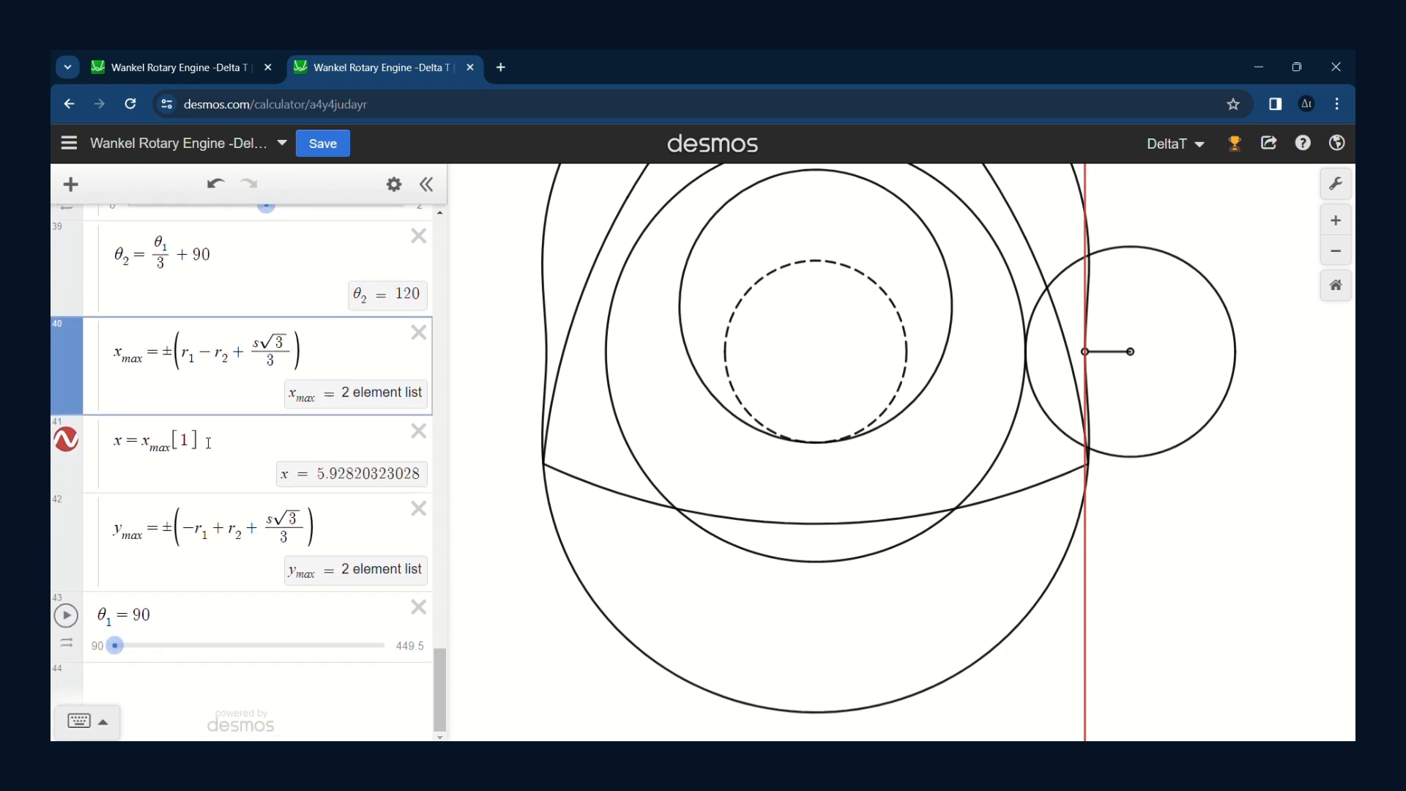
Step: Restore the default graph view and hide the vertical line x = x_max[1]
scroll(241, 505, "up", 15)
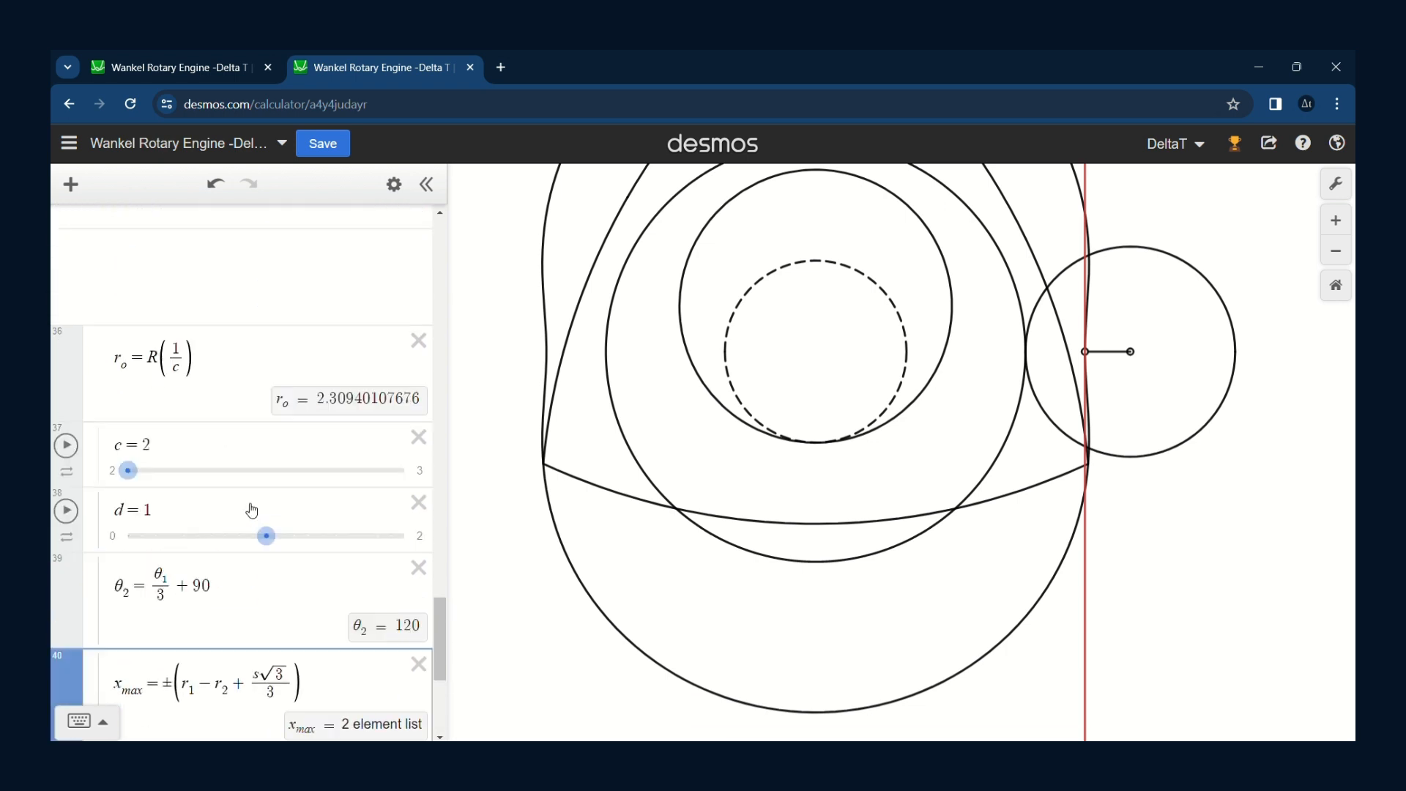
scroll(238, 502, "up", 10)
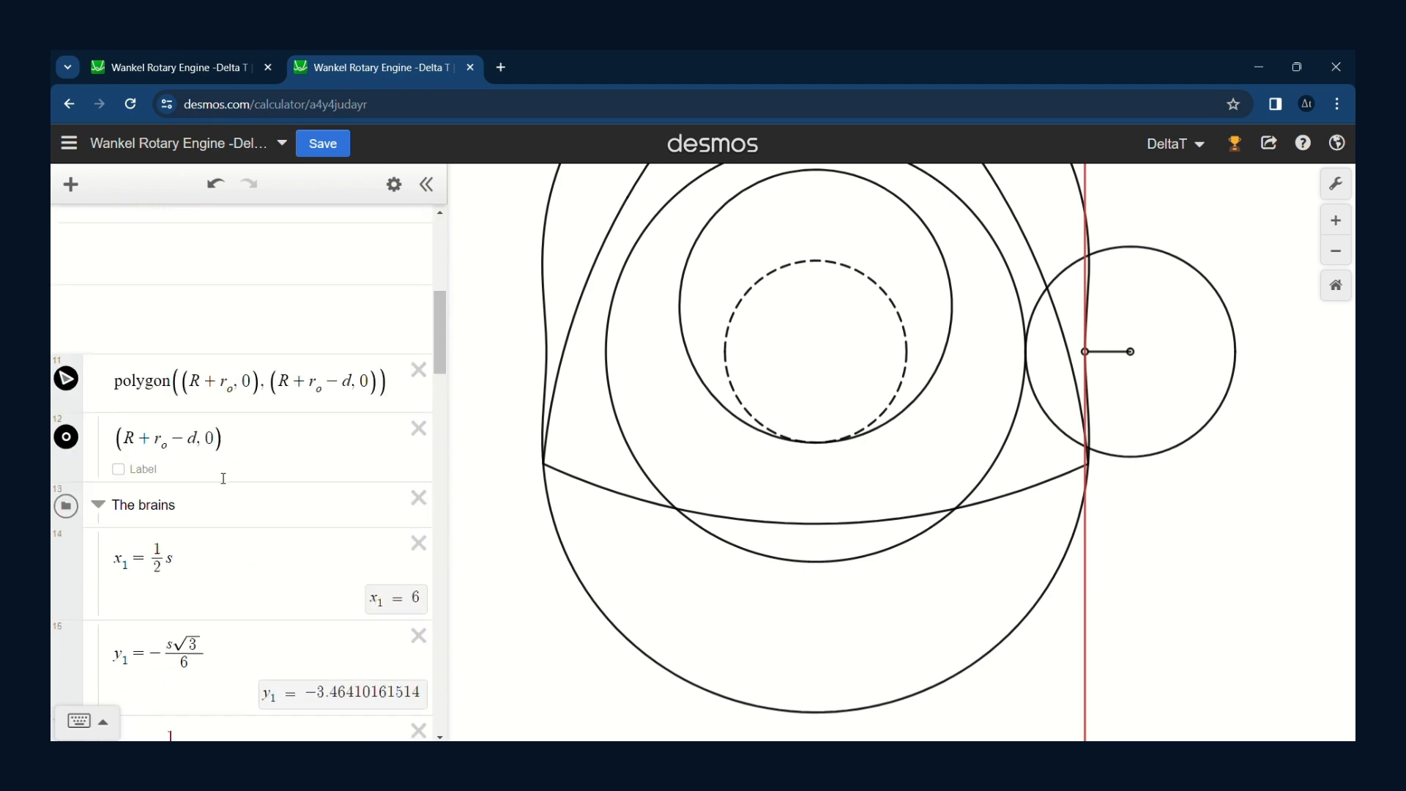
scroll(672, 396, "up", 1)
scroll(1148, 322, "up", 2)
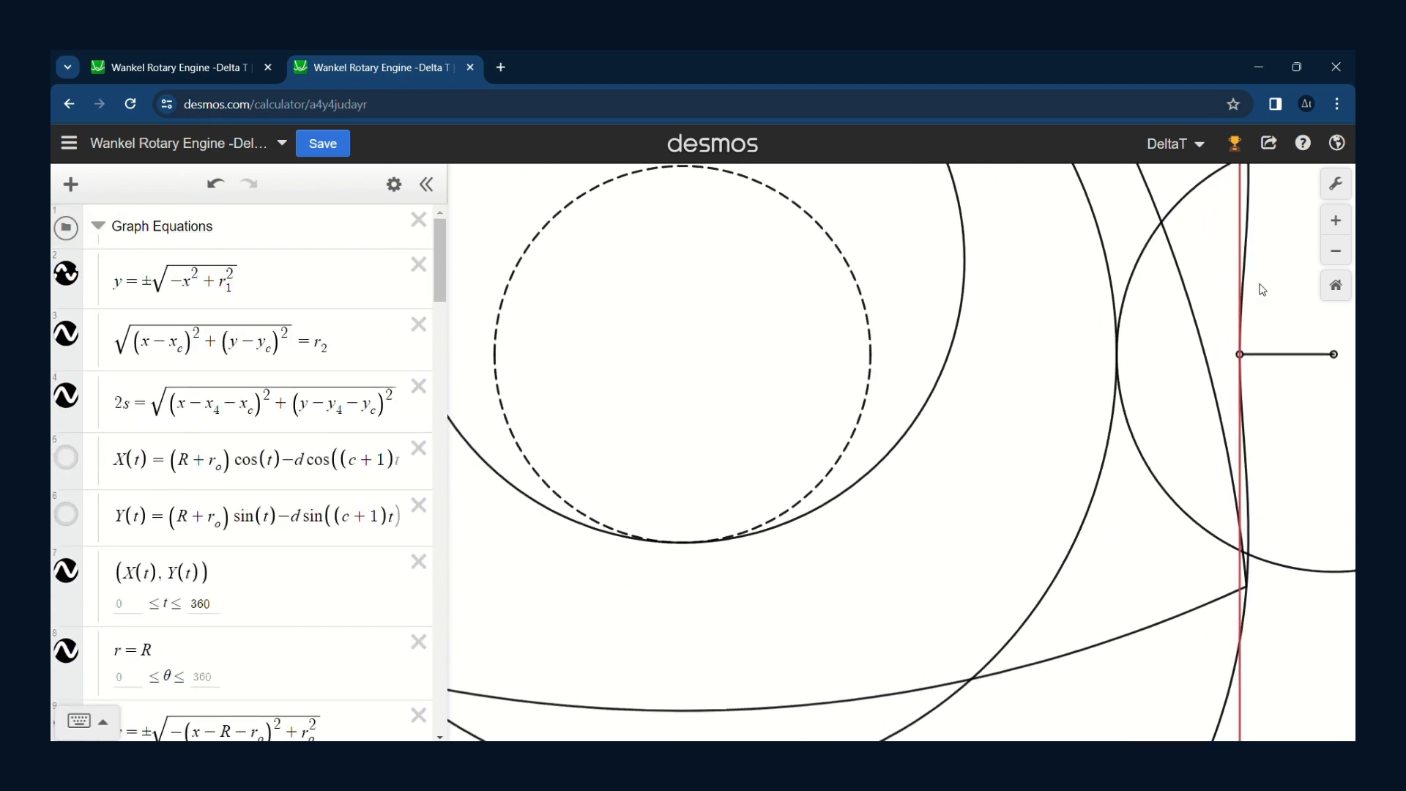
left_click(1336, 285)
scroll(241, 476, "down", 20)
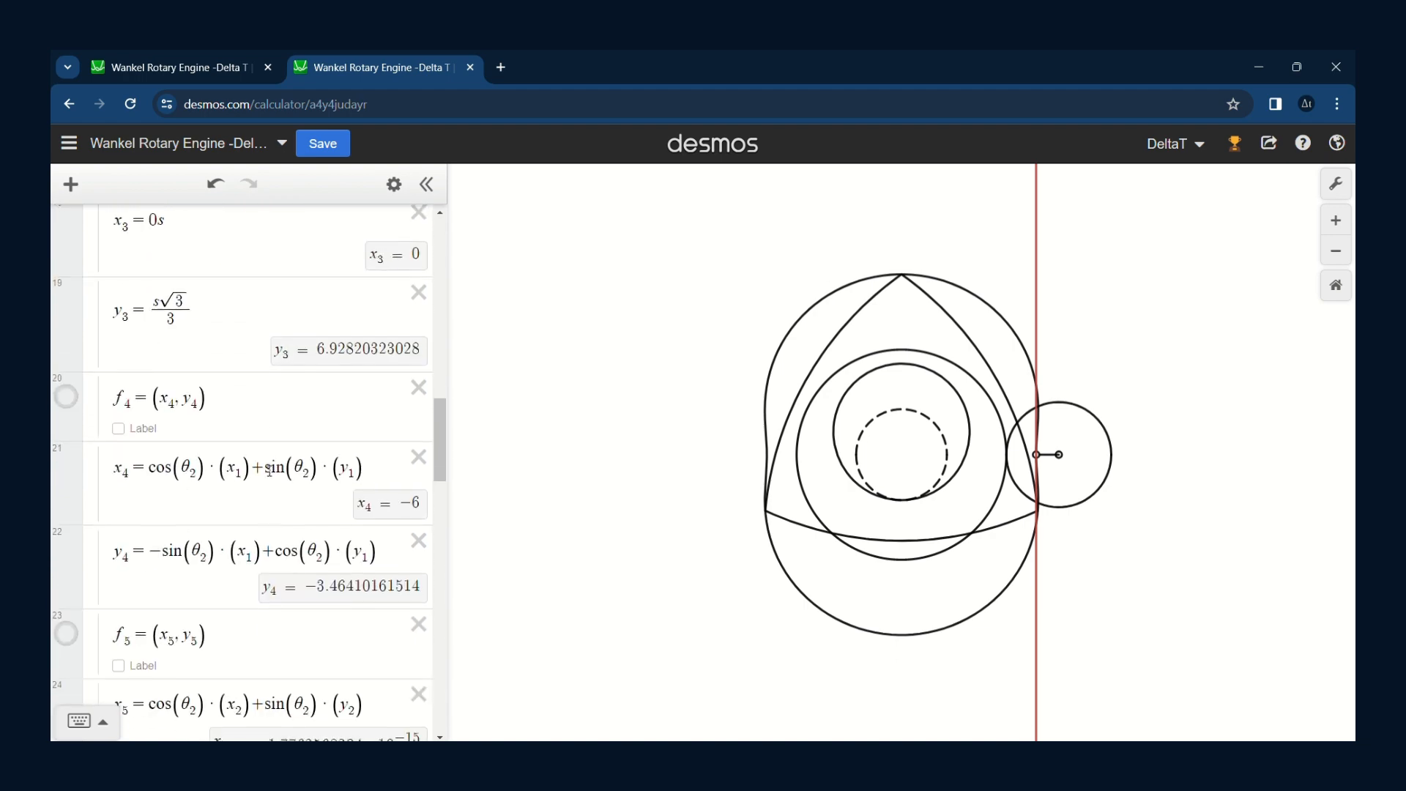
scroll(266, 475, "down", 6)
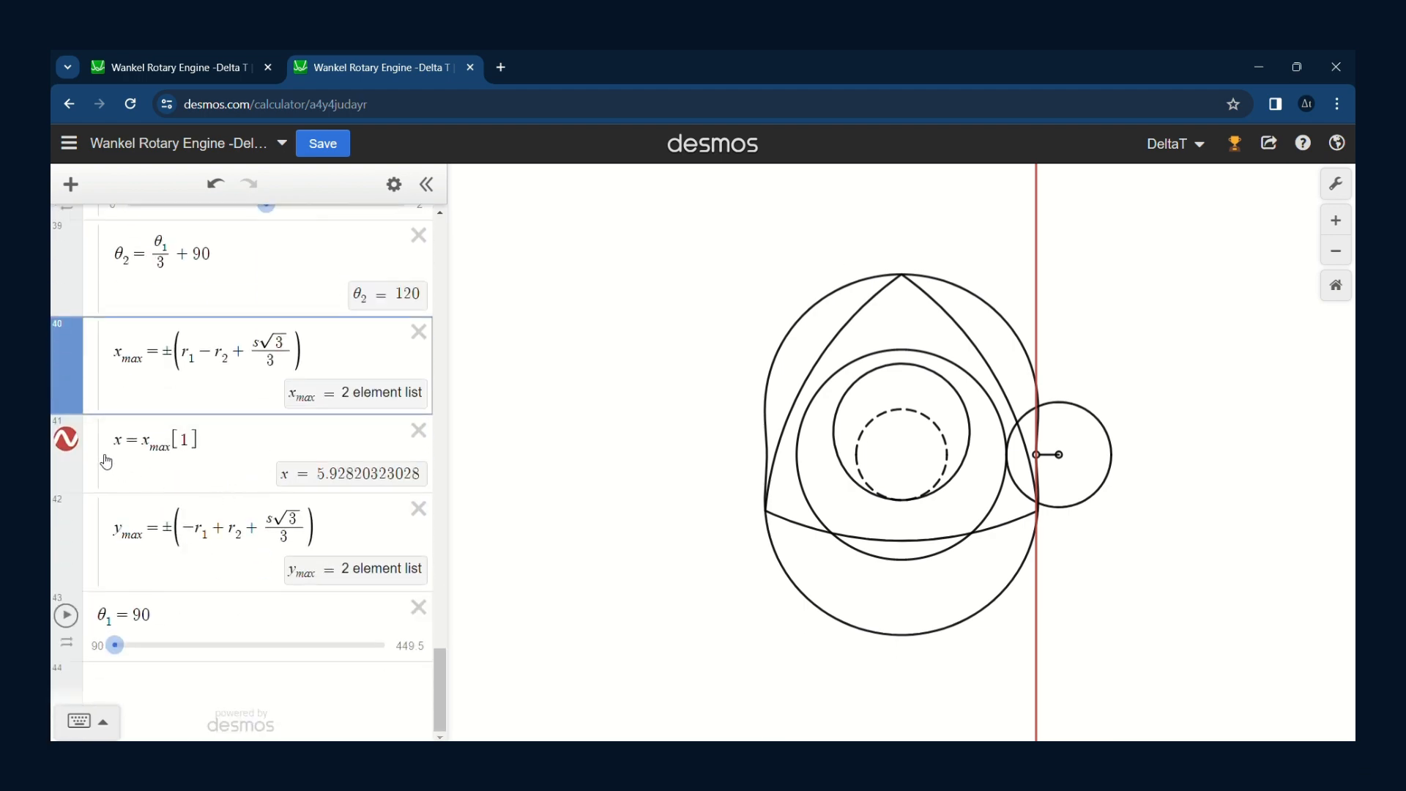
left_click(66, 440)
Step: Collapse the Graph Equations and The brains folders in the expression list
scroll(216, 469, "up", 3)
scroll(216, 469, "up", 15)
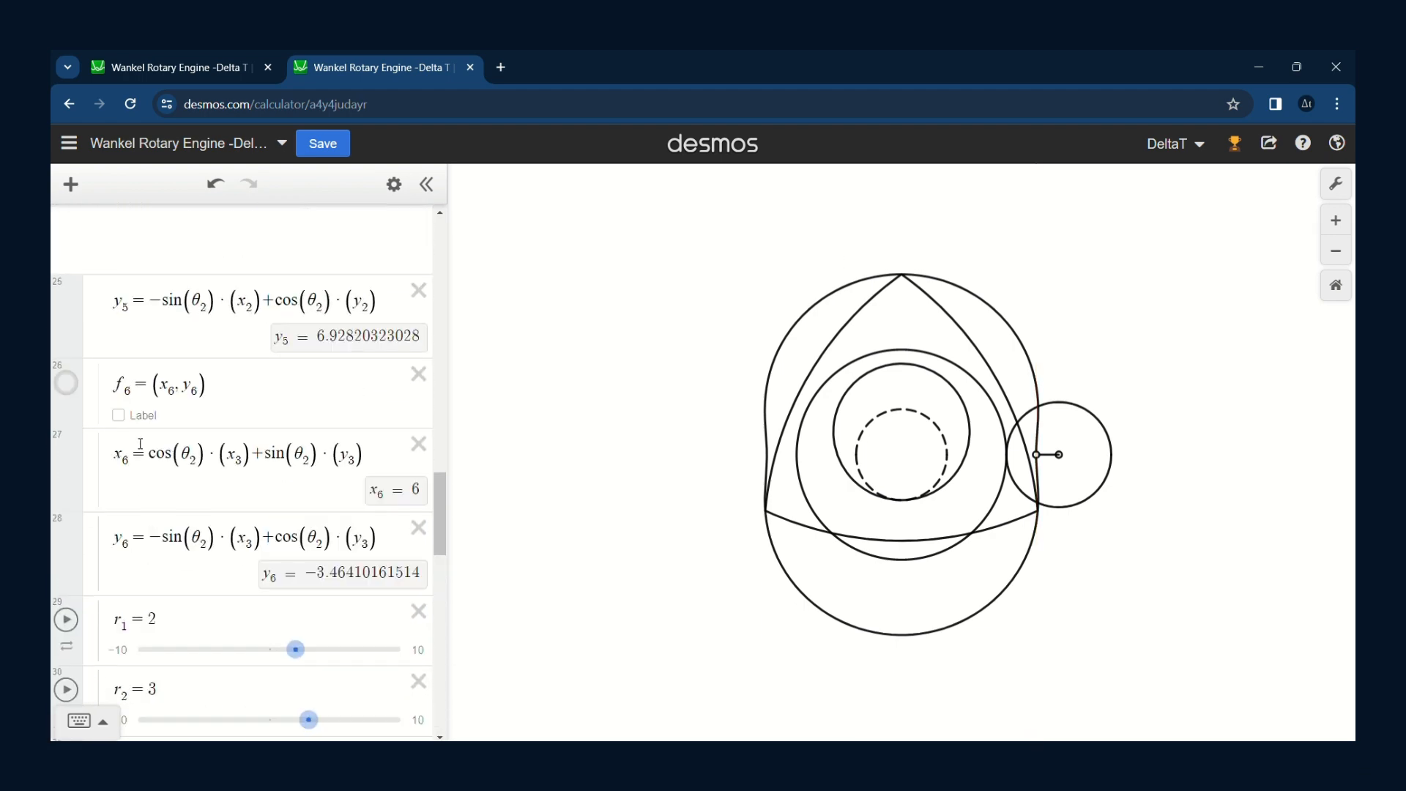
scroll(129, 447, "up", 12)
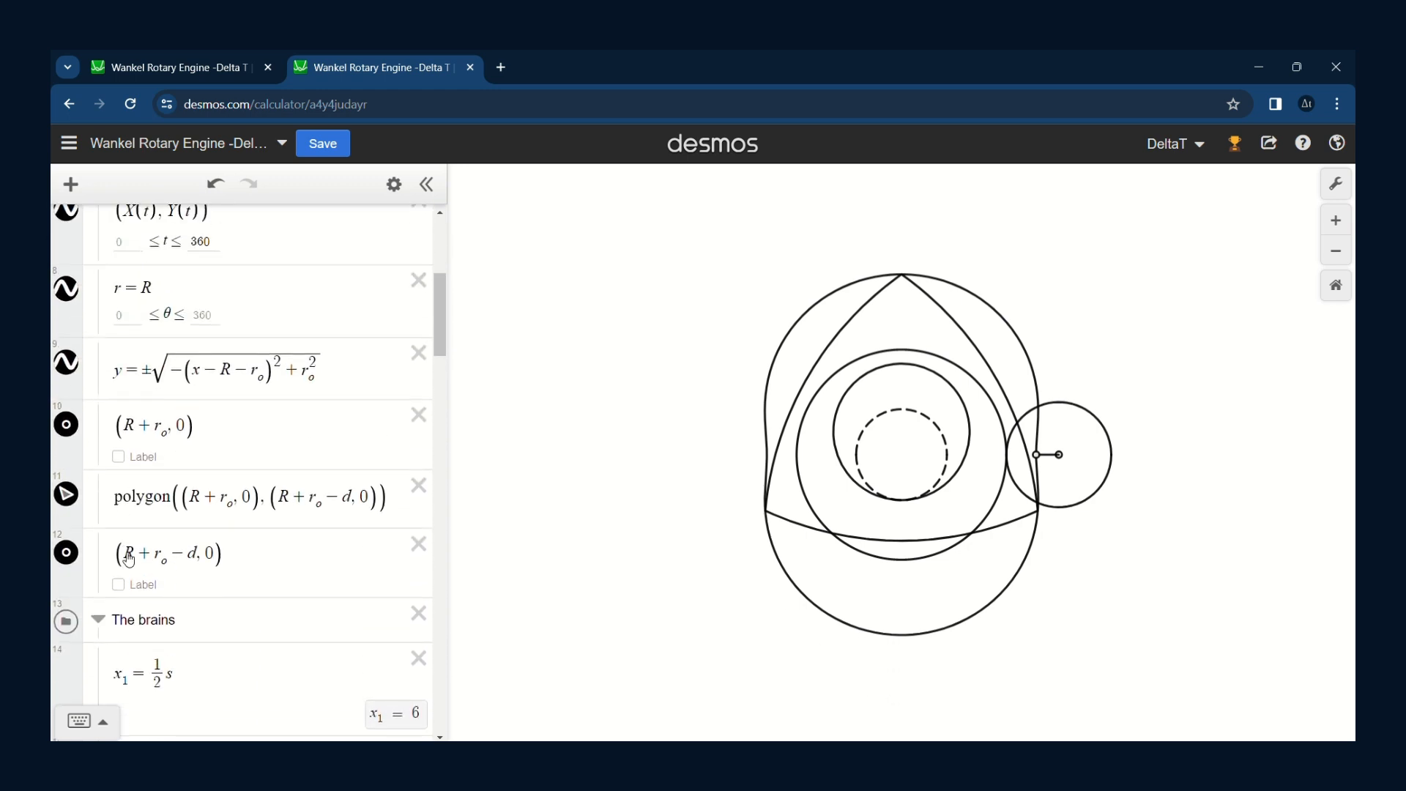
scroll(97, 696, "up", 5)
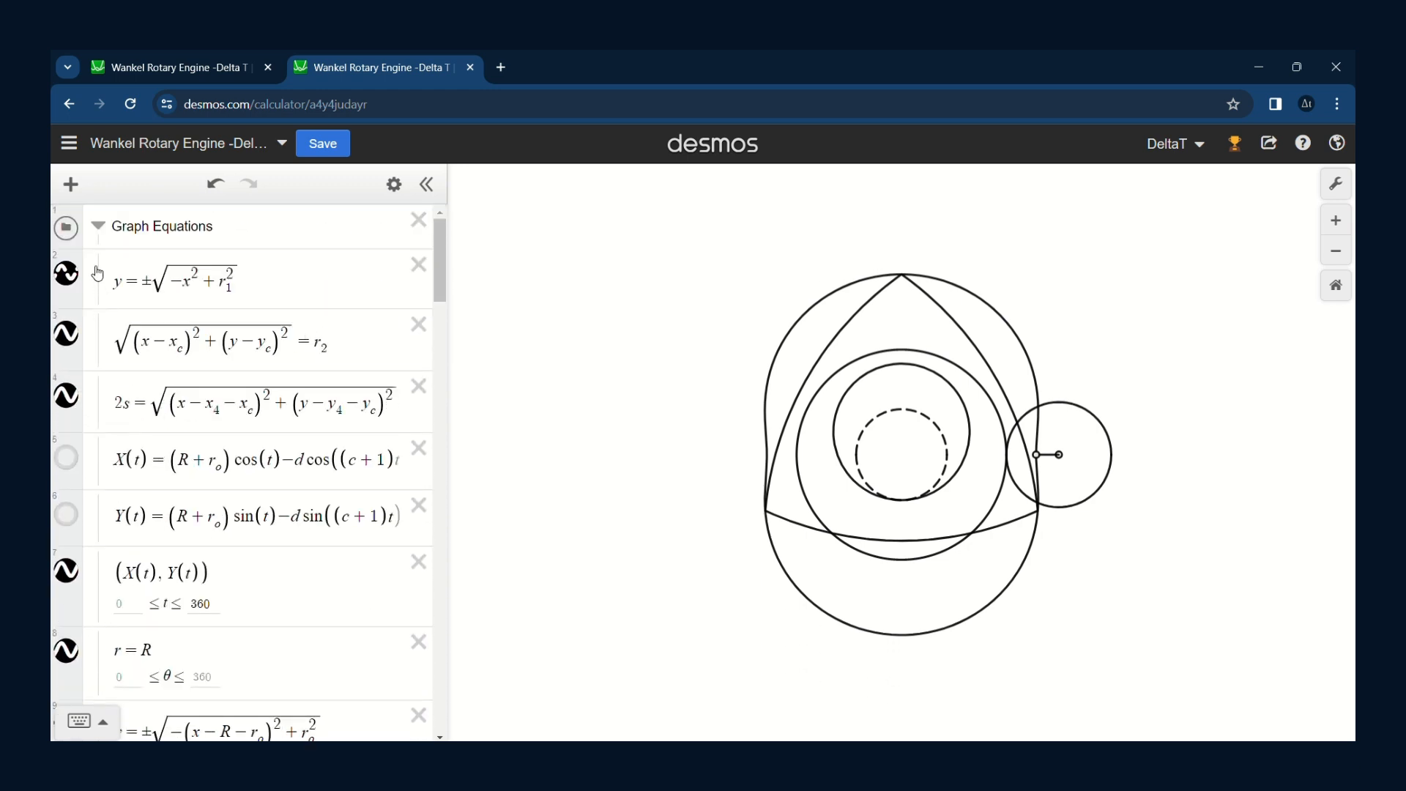
left_click(97, 227)
left_click(98, 271)
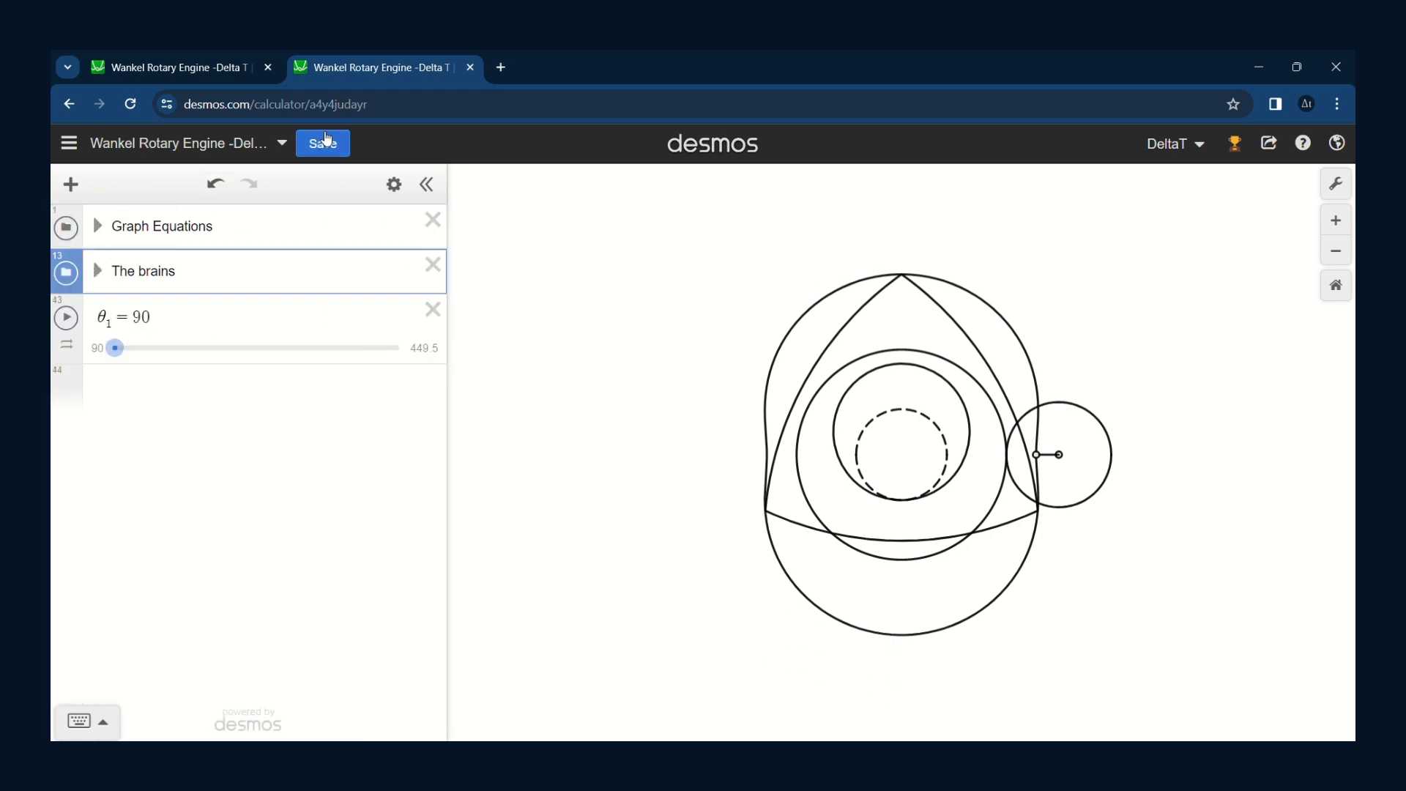
Step: Save the graph and switch to the other Wankel Rotary Engine graph with the Information and Controls folders
left_click(323, 145)
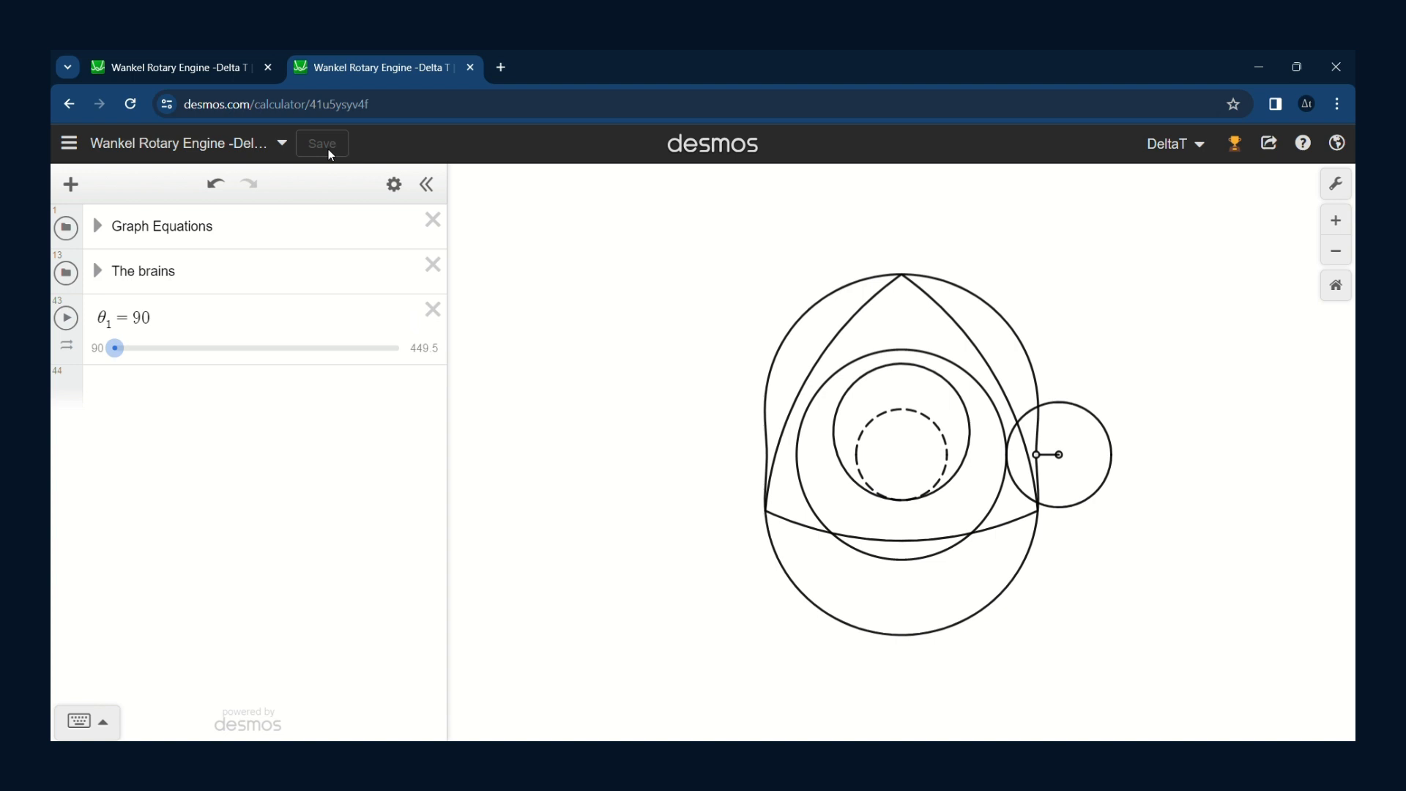
left_click(186, 62)
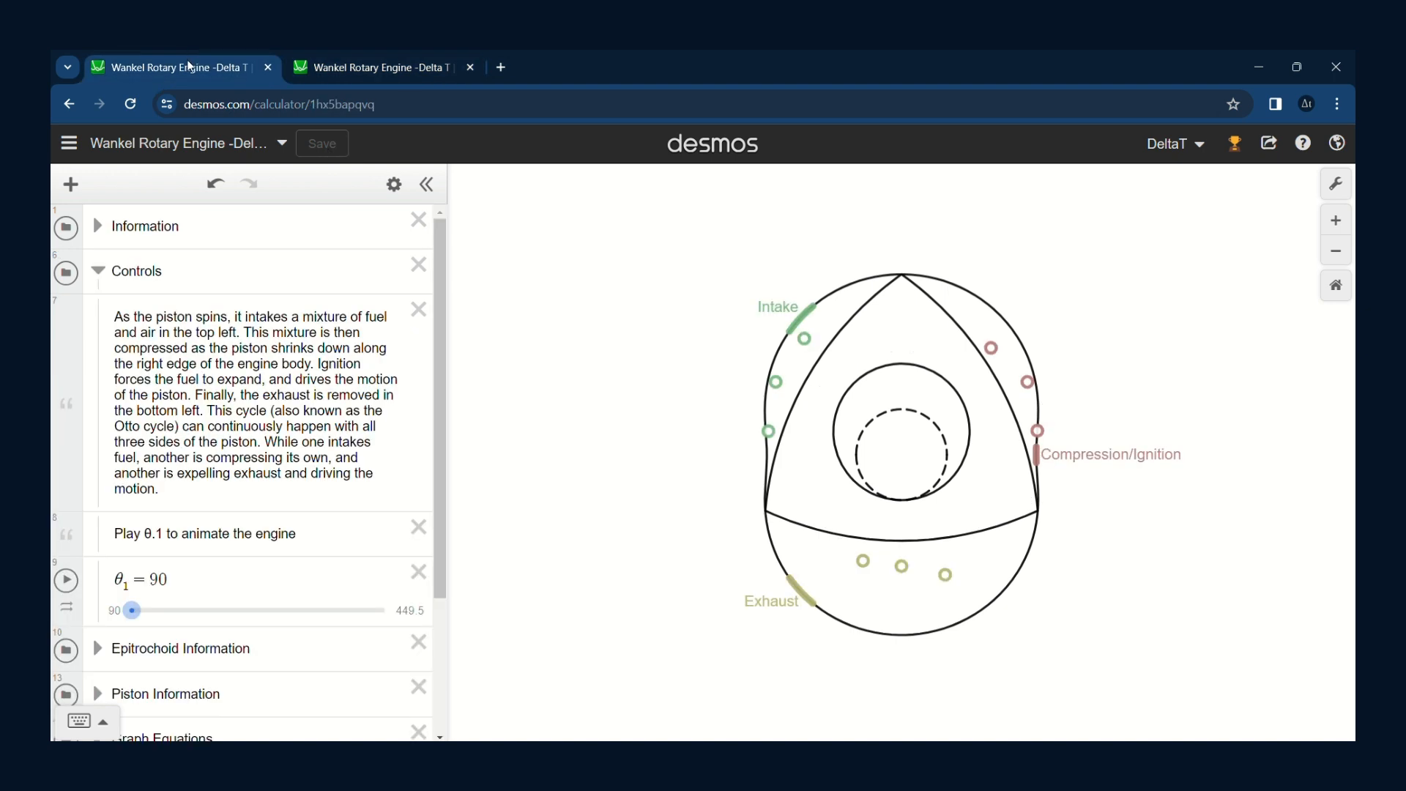